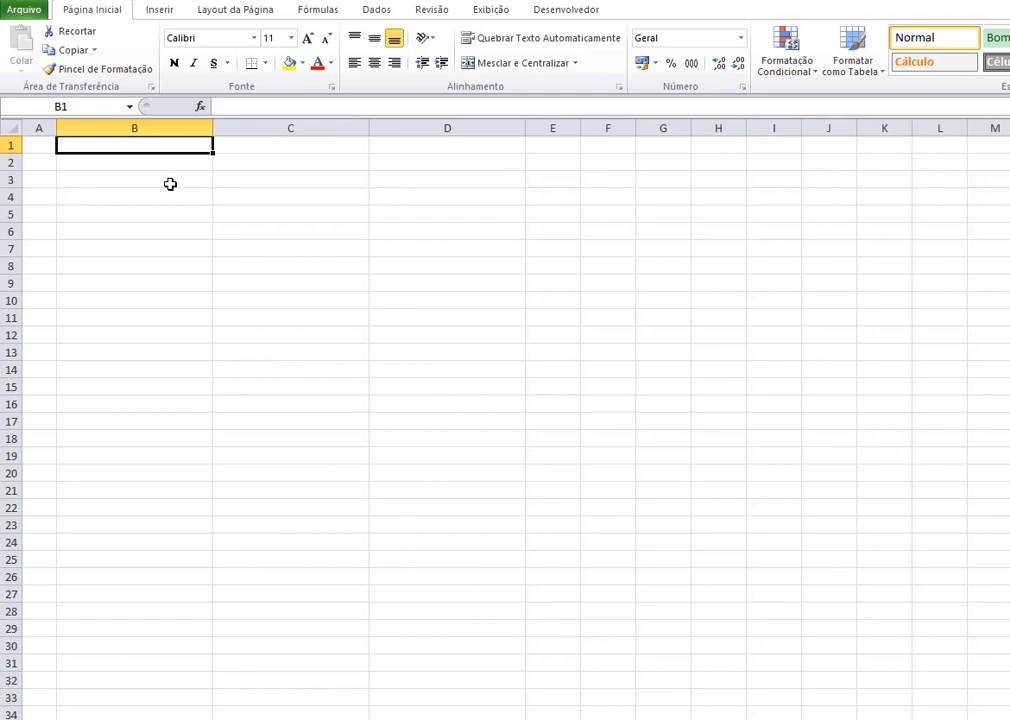
- Enter the label "OBJETO:" in cell B1 in capital letters
text(objeto)
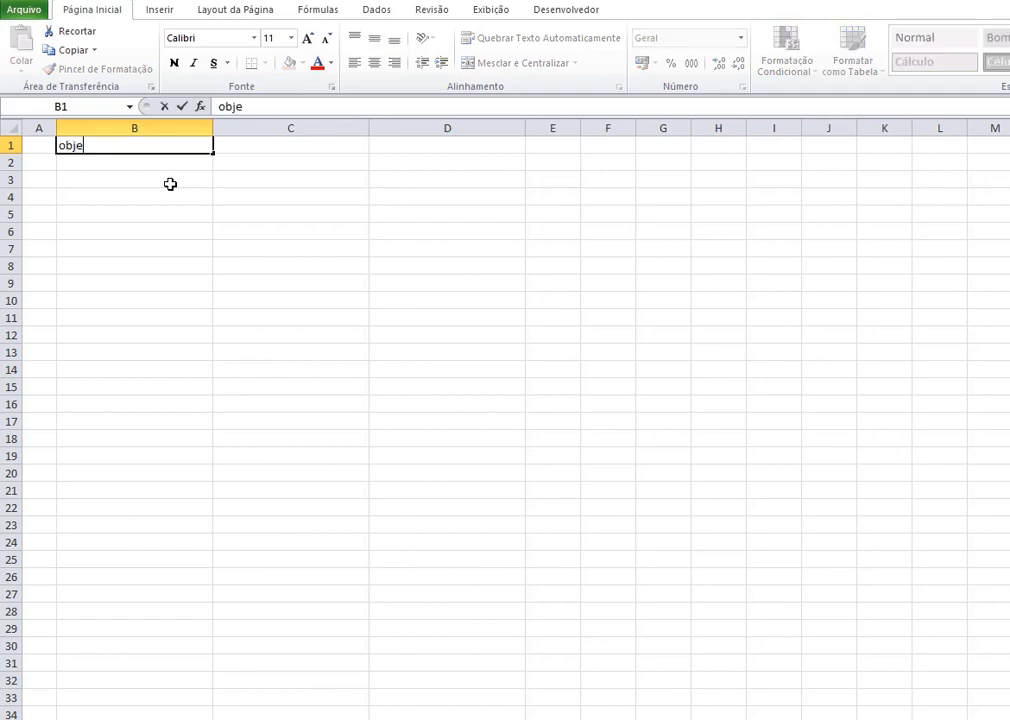
key(BackSpace)
key(BackSpace)
key(BackSpace)
key(BackSpace)
key(BackSpace)
key(BackSpace)
text(OBJETO:)
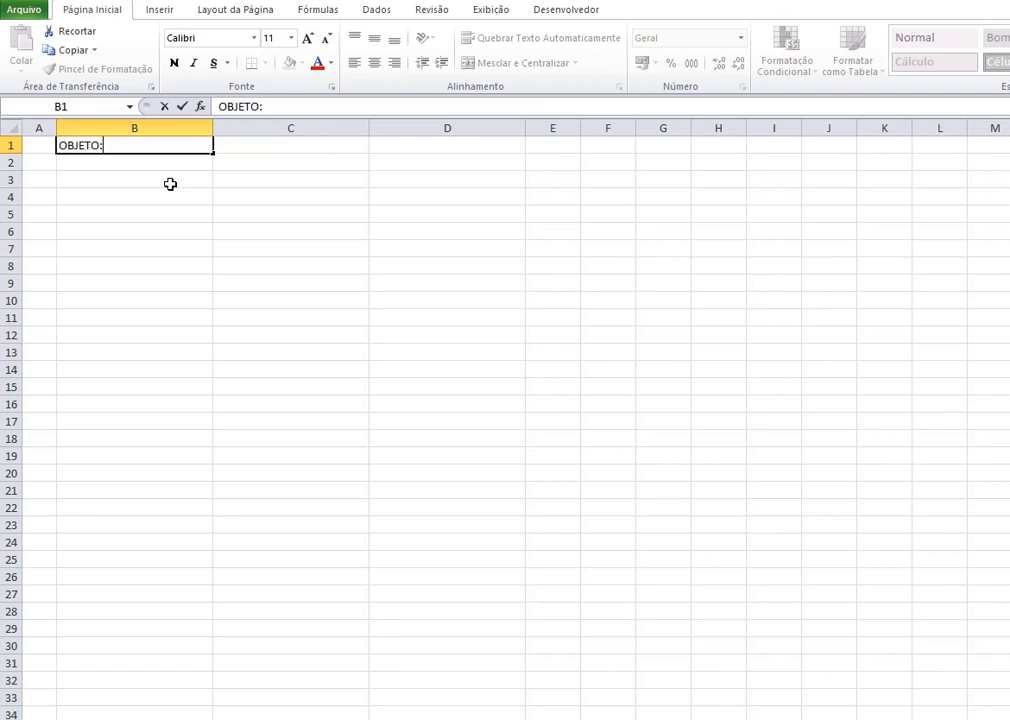
key(Return)
- Enter the labels "TAXA DE ADM." in cell B2 and "FUNDO DE RESERVA" in cell B3
text(T)
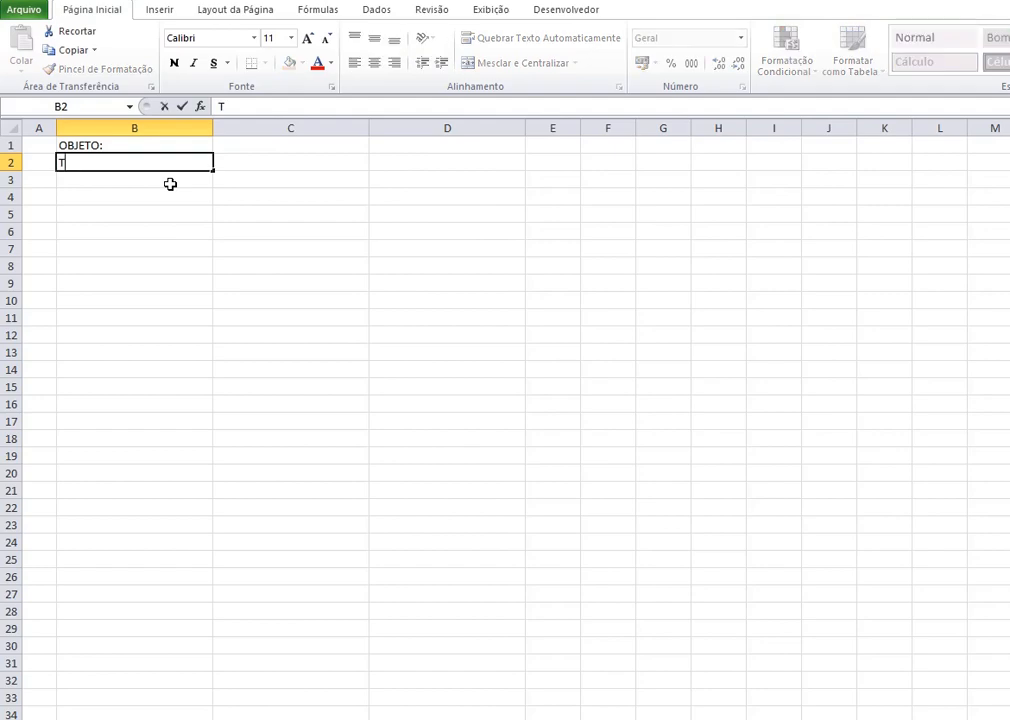
text(AXA DE AD)
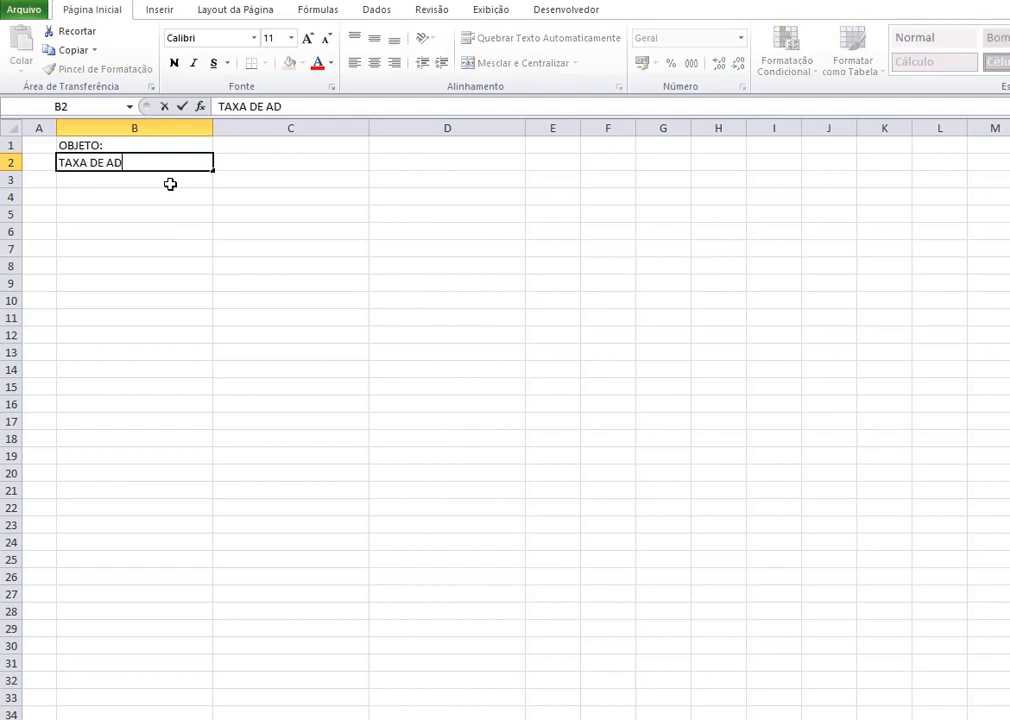
text(M.)
key(Return)
text(FUNDO )
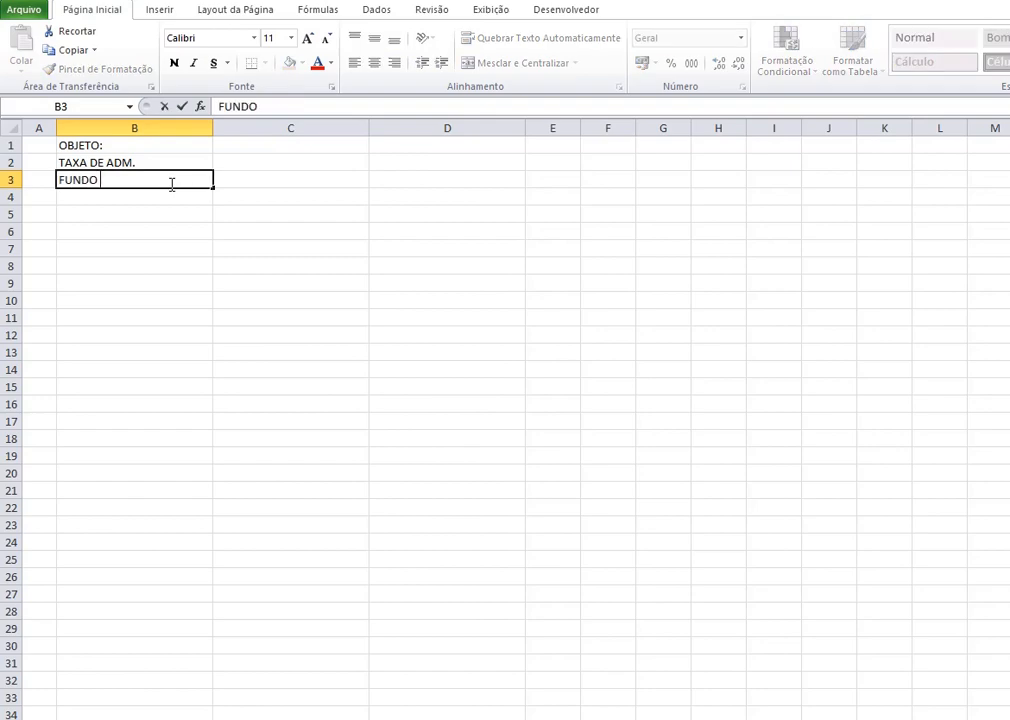
text(DE RESERVA)
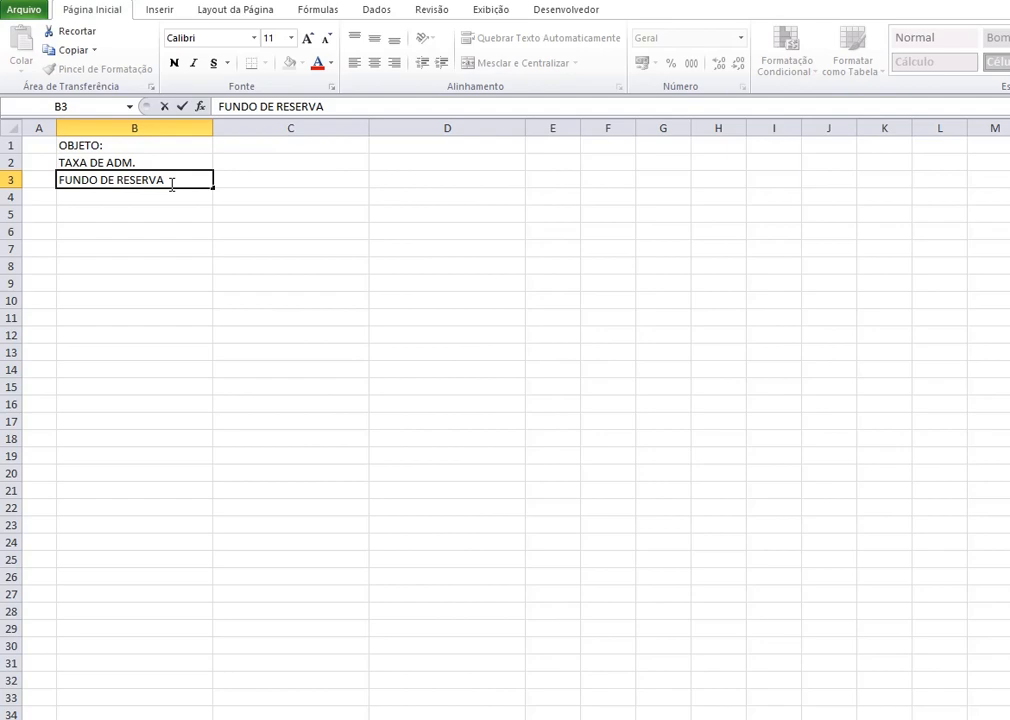
key(Return)
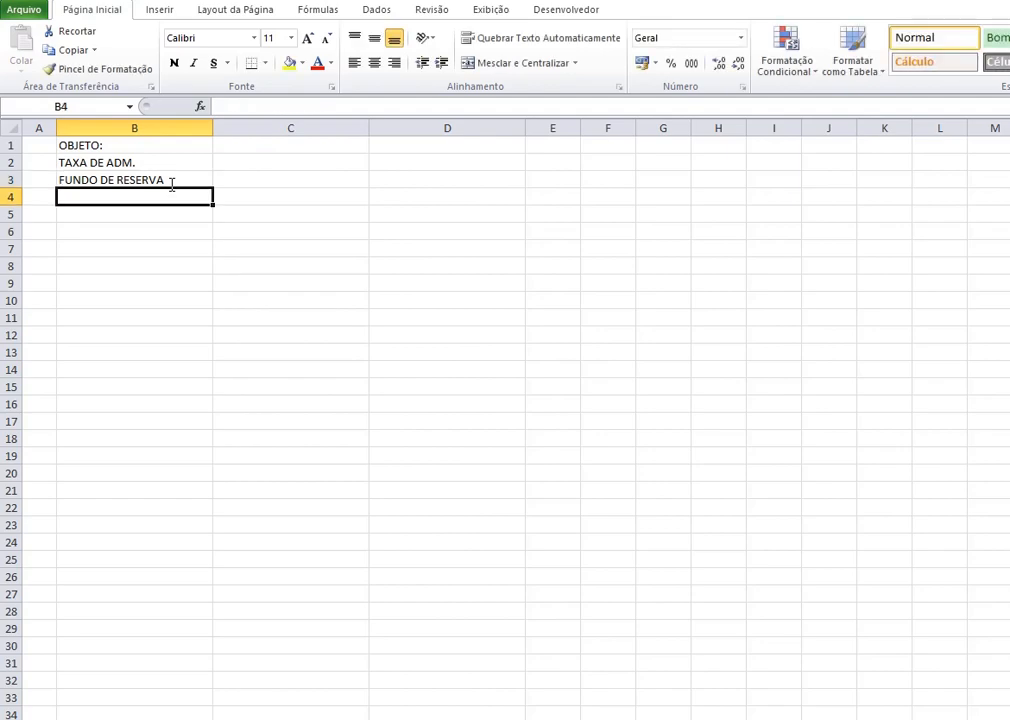
- Enter the label "VALOR CATEGOGORIA" in cell B4
text(VA)
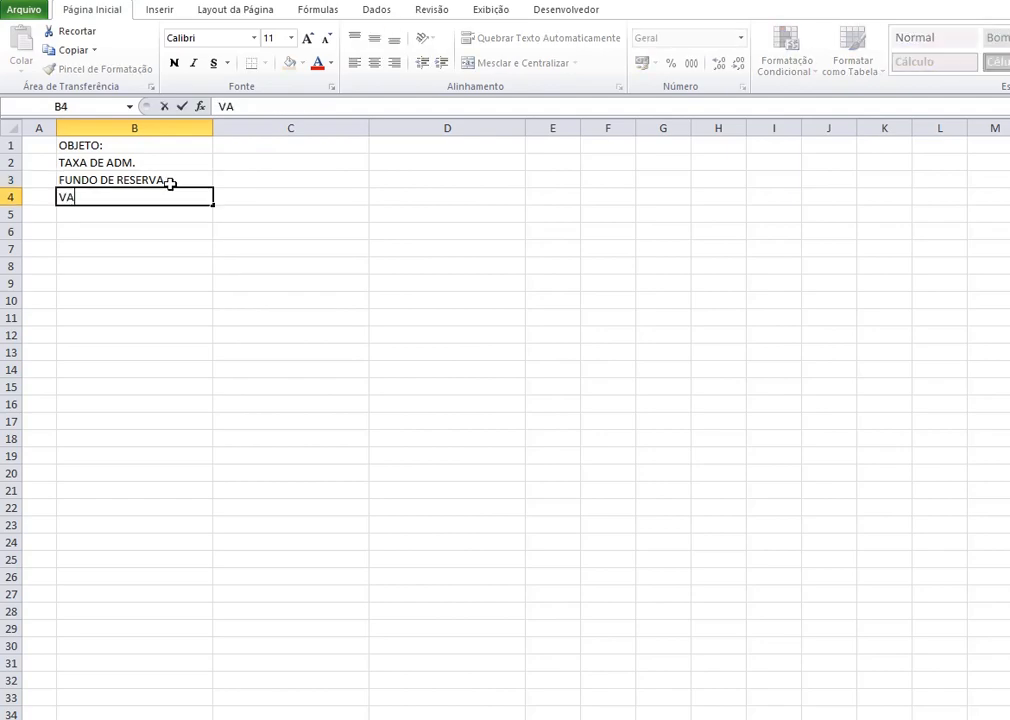
text(LOR CATEGOGOR)
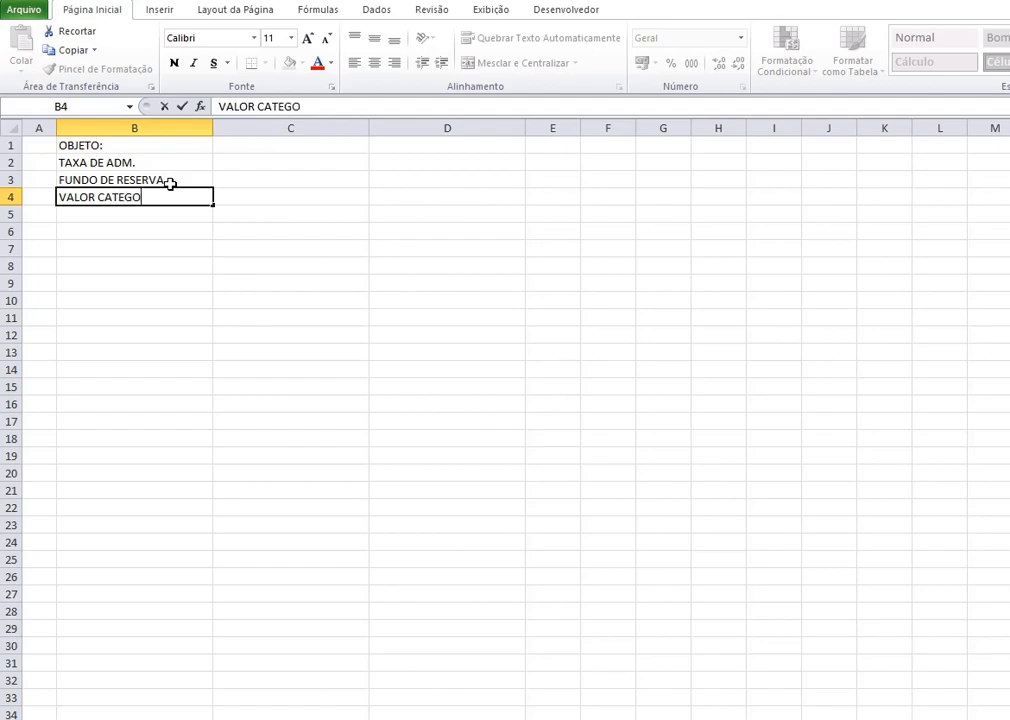
key(BackSpace)
text(GORIA)
key(Return)
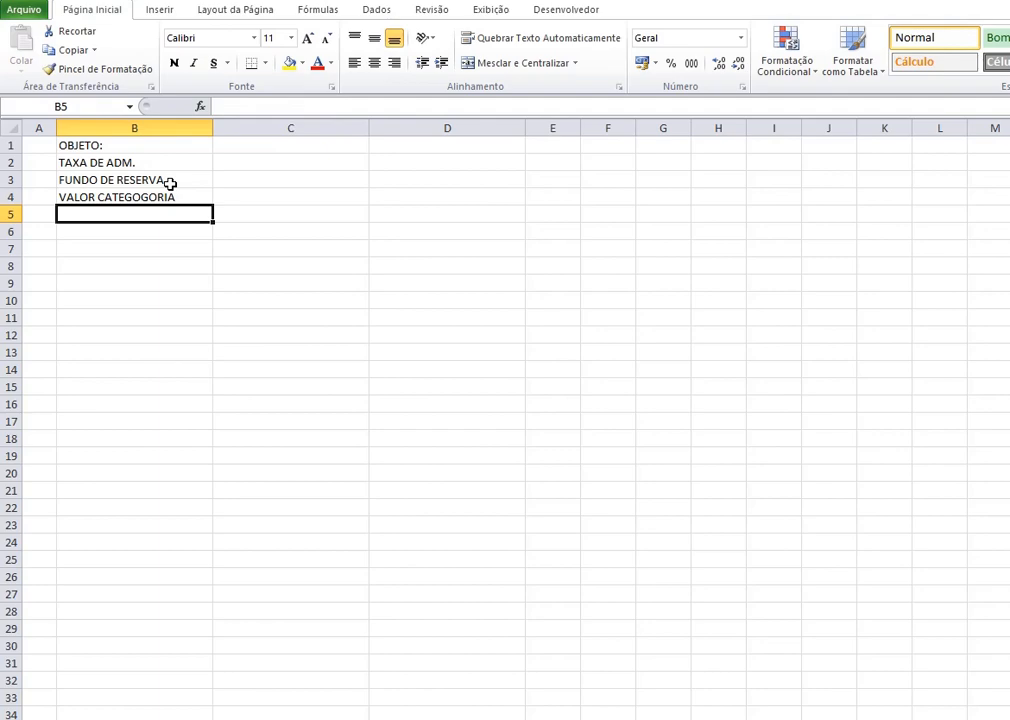
- Enter the label "PERIODO" in cell B5
text(PRIO)
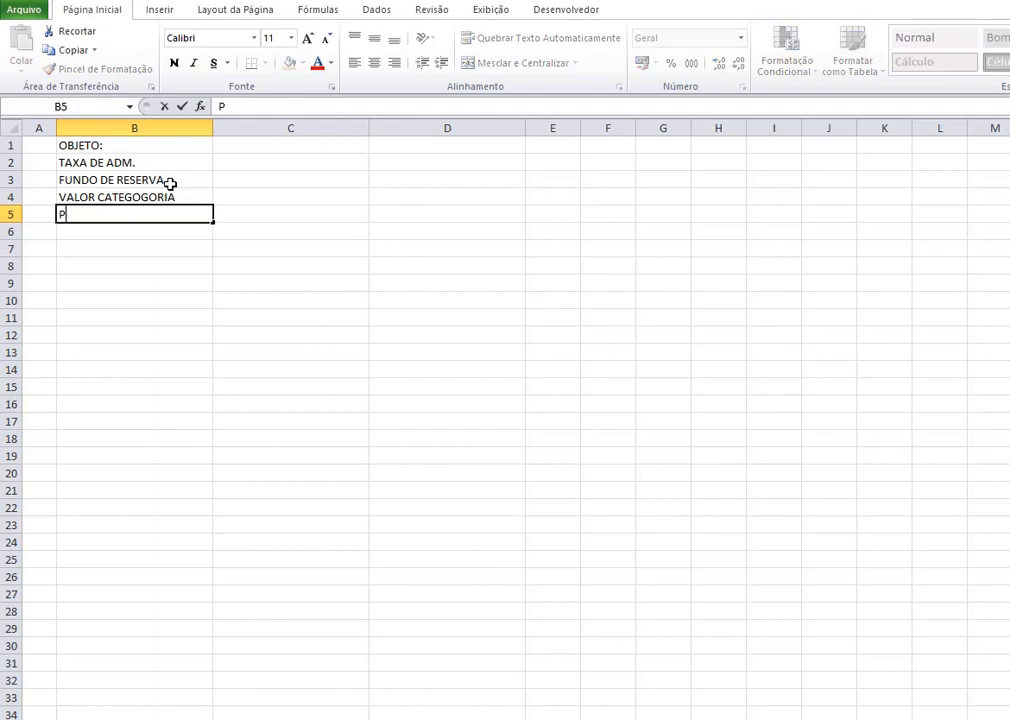
key(BackSpace)
key(BackSpace)
key(BackSpace)
text(ERIODO)
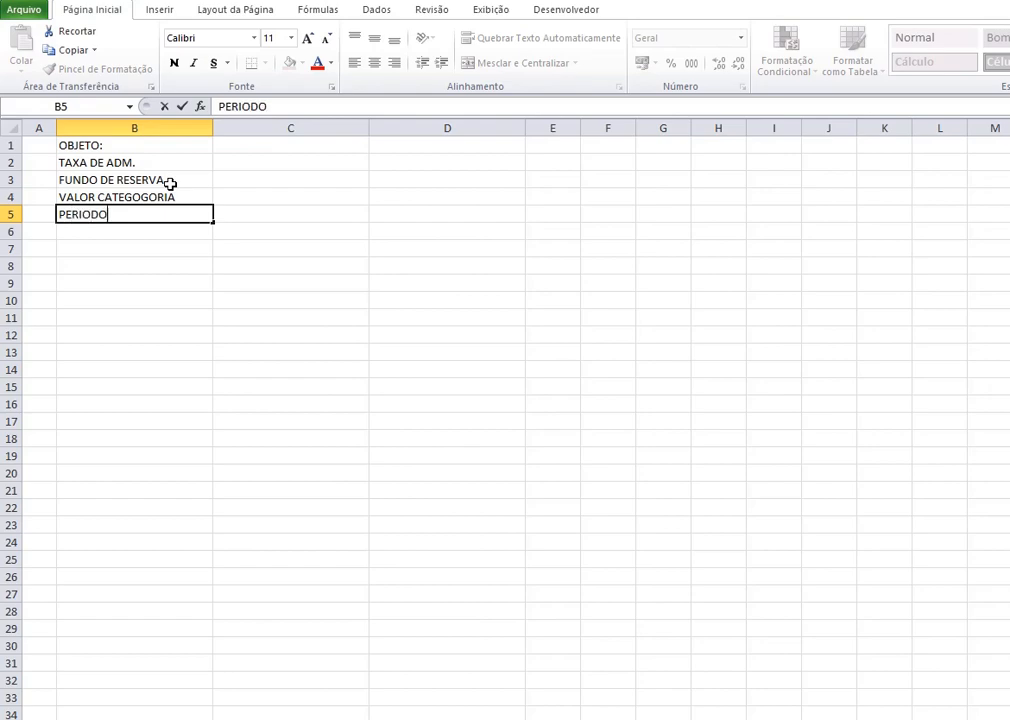
key(Return)
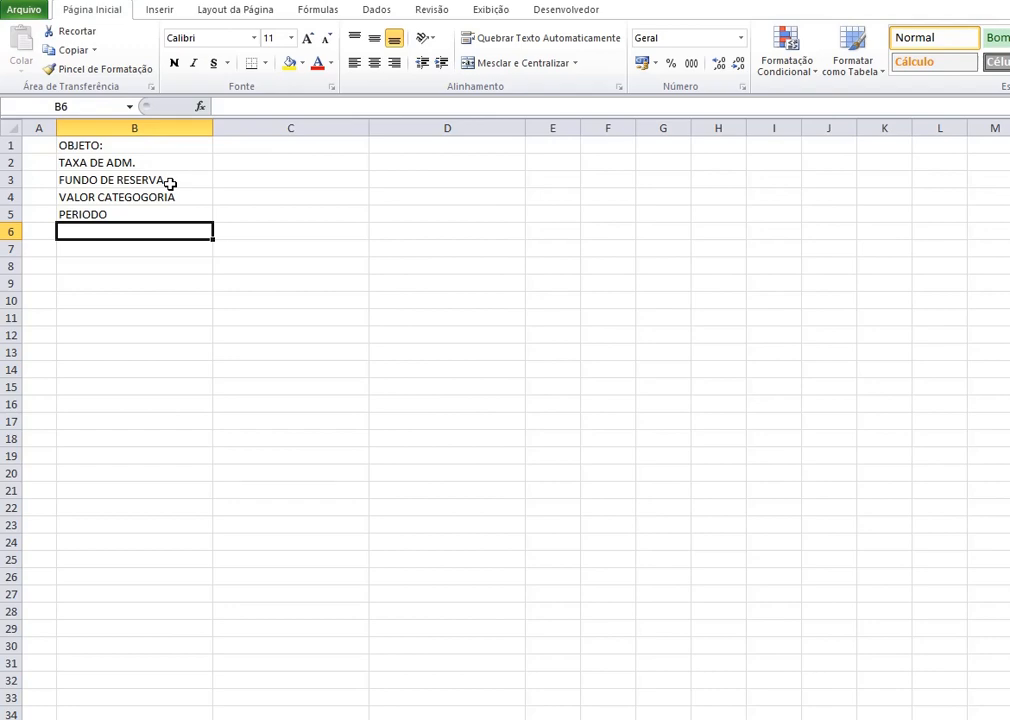
- Enter the label "PRIMEIRO VENCIMENTO" in cell B6
text(PRI)
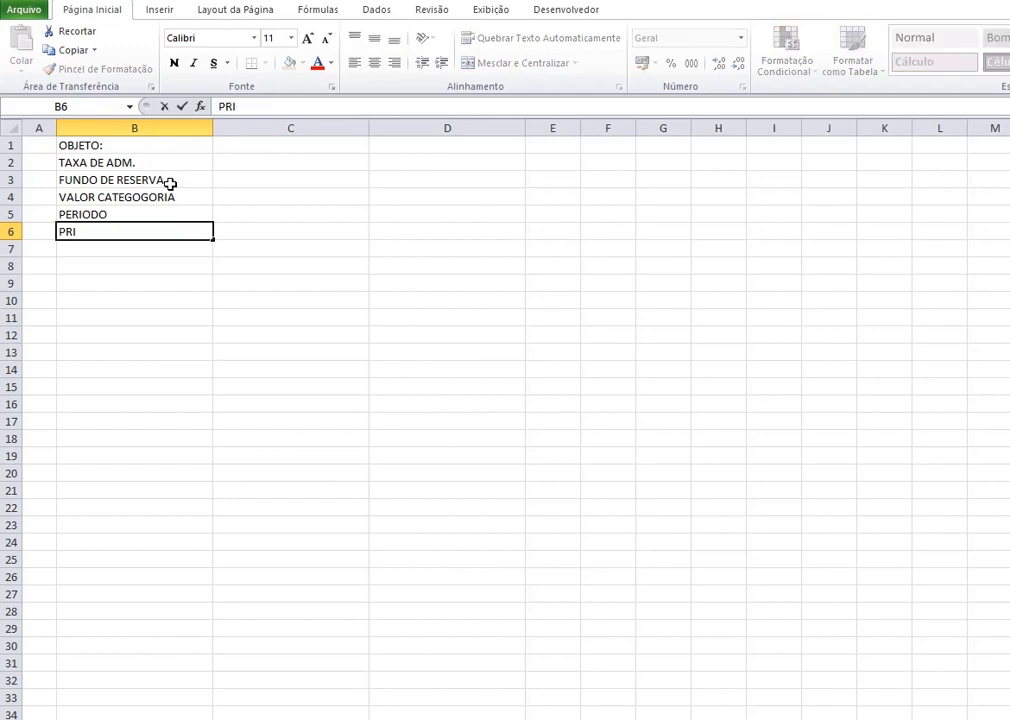
text(MEIRO VE)
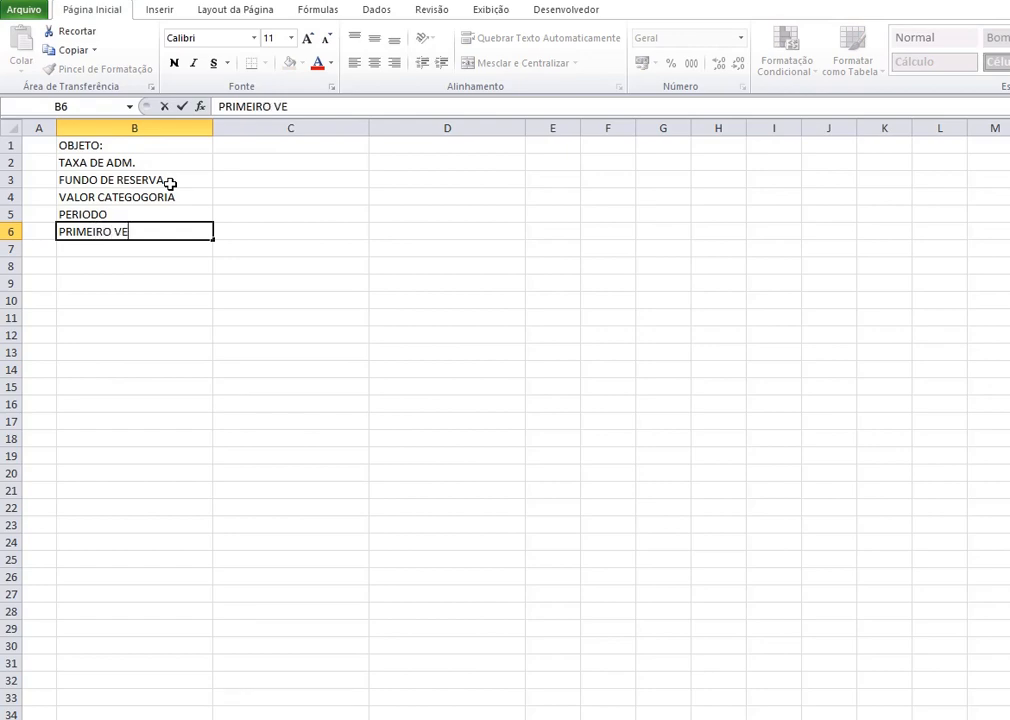
text(NCIMENTO)
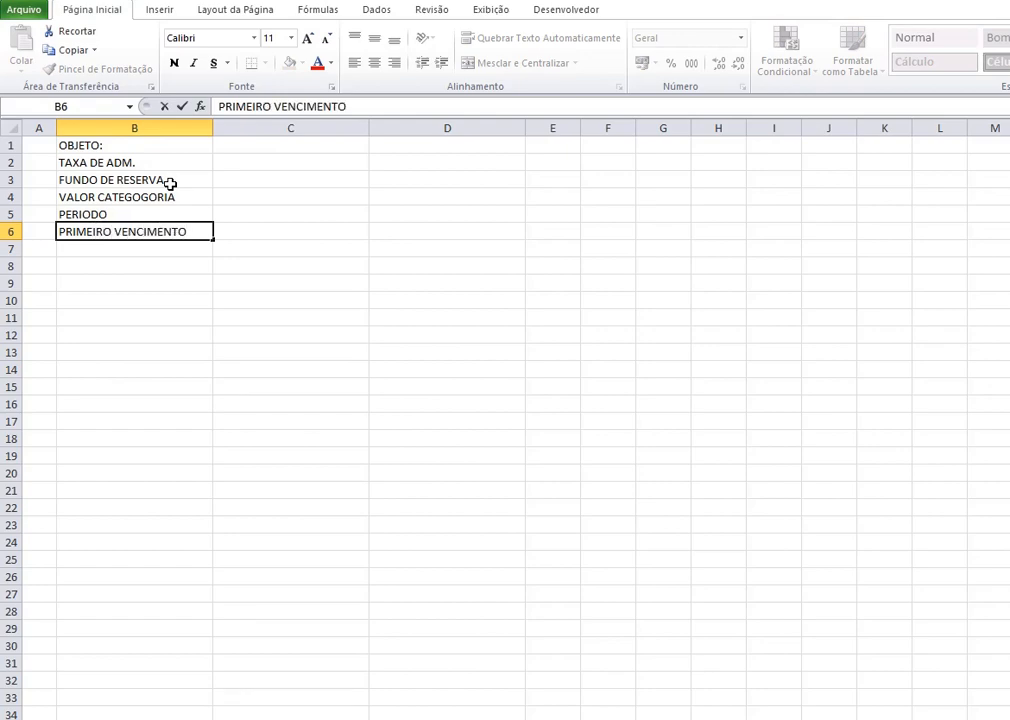
key(Return)
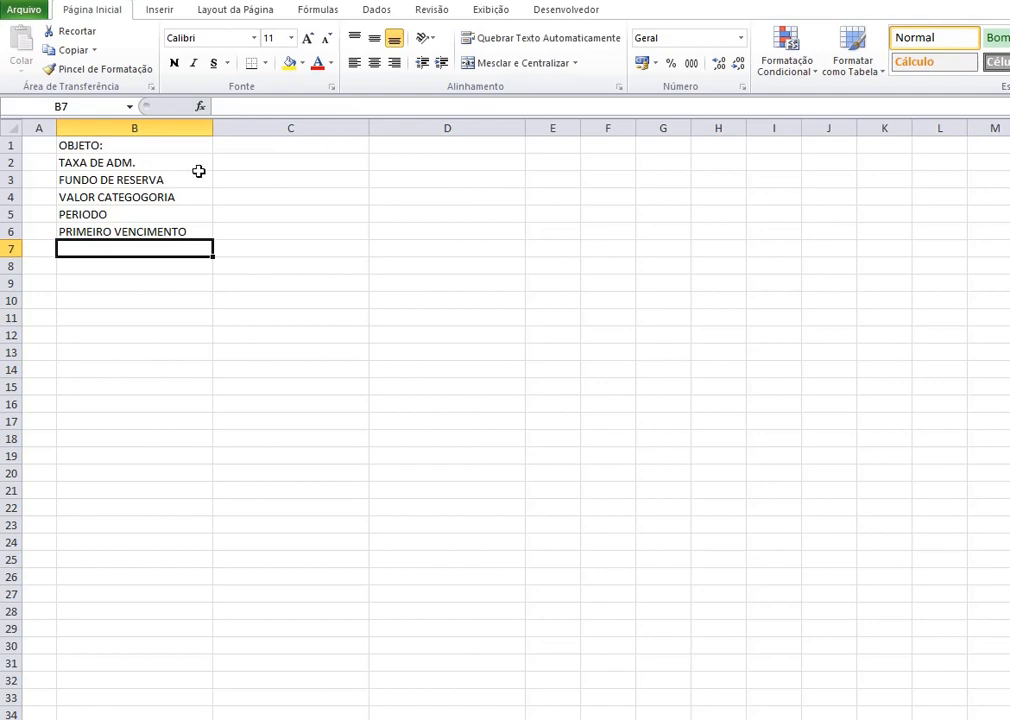
- Enter 30000,00 as the OBJETO value in C1 and apply the currency format (R$) to it
click(278, 150)
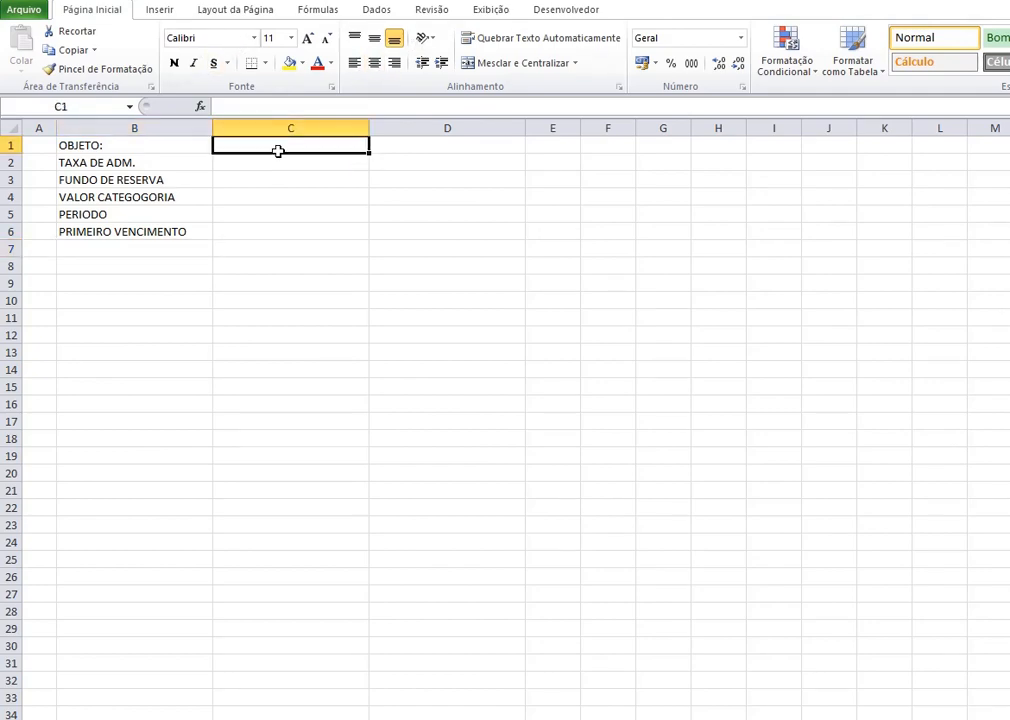
text(30000,00)
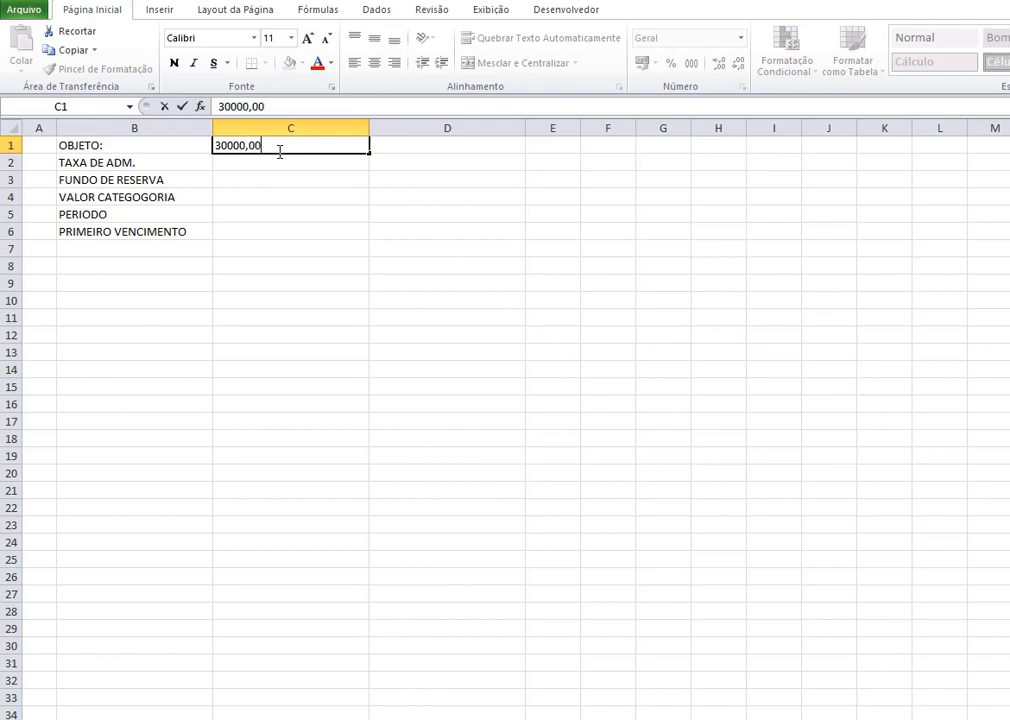
key(Return)
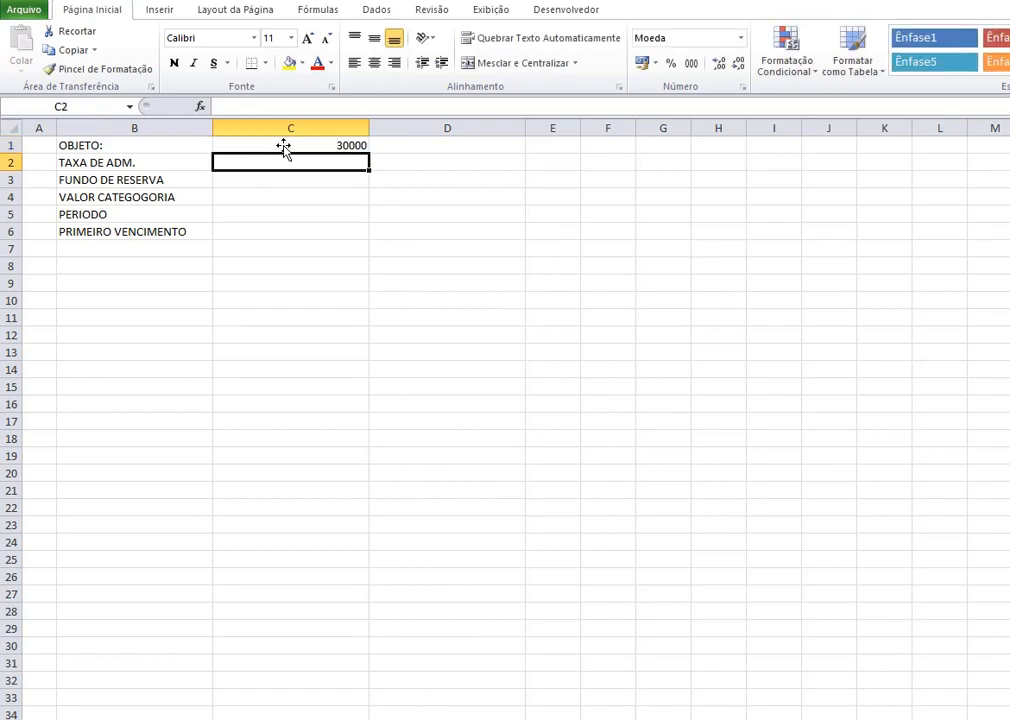
click(283, 142)
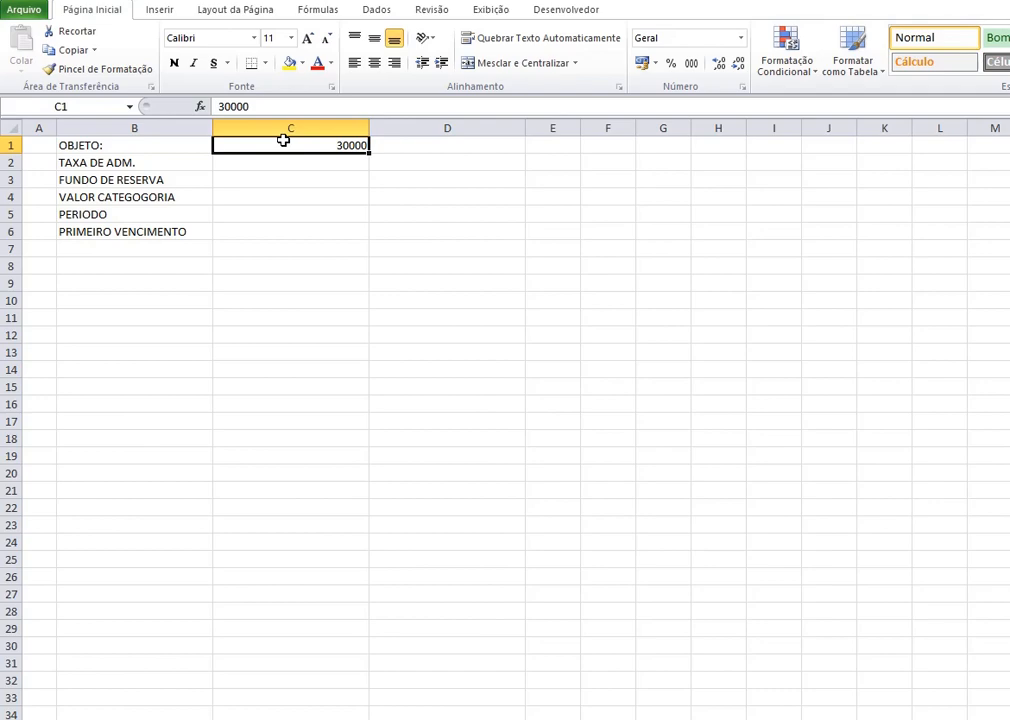
key(ctrl+shift+4)
key(Return)
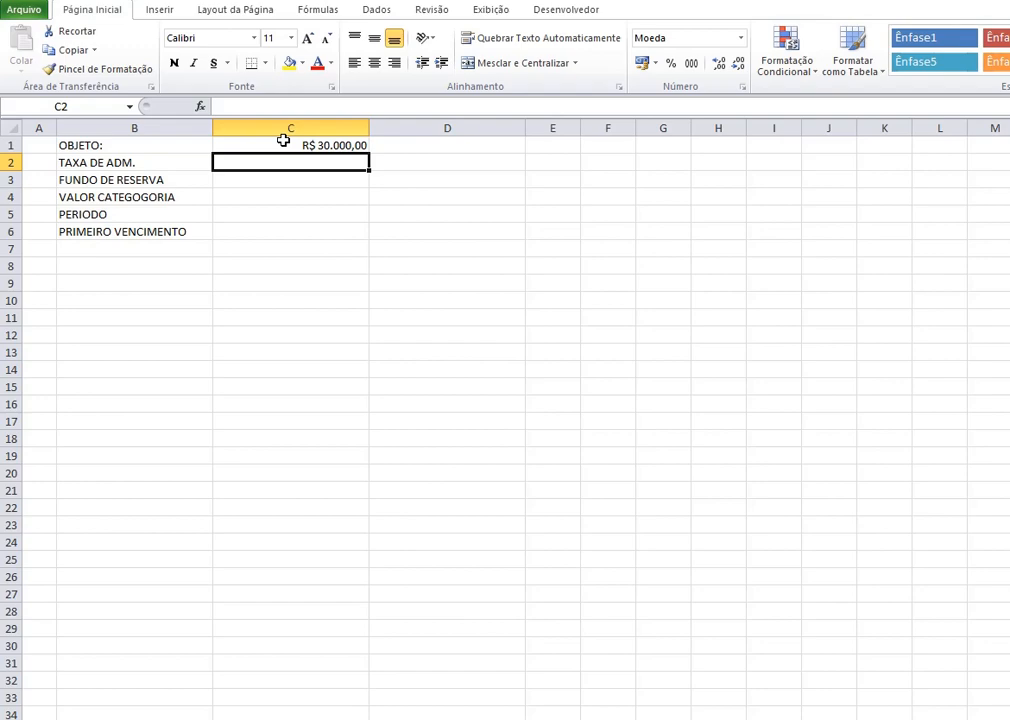
- Enter 10 as the TAXA DE ADM. value in C2 and format it as a number with two decimals
text(10)
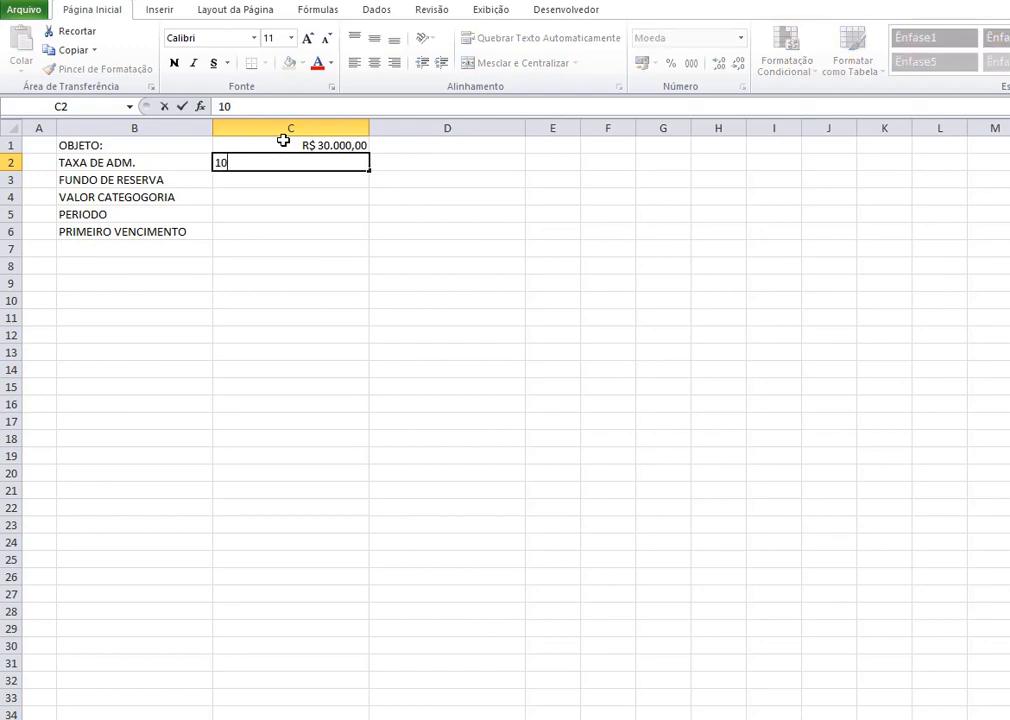
key(Return)
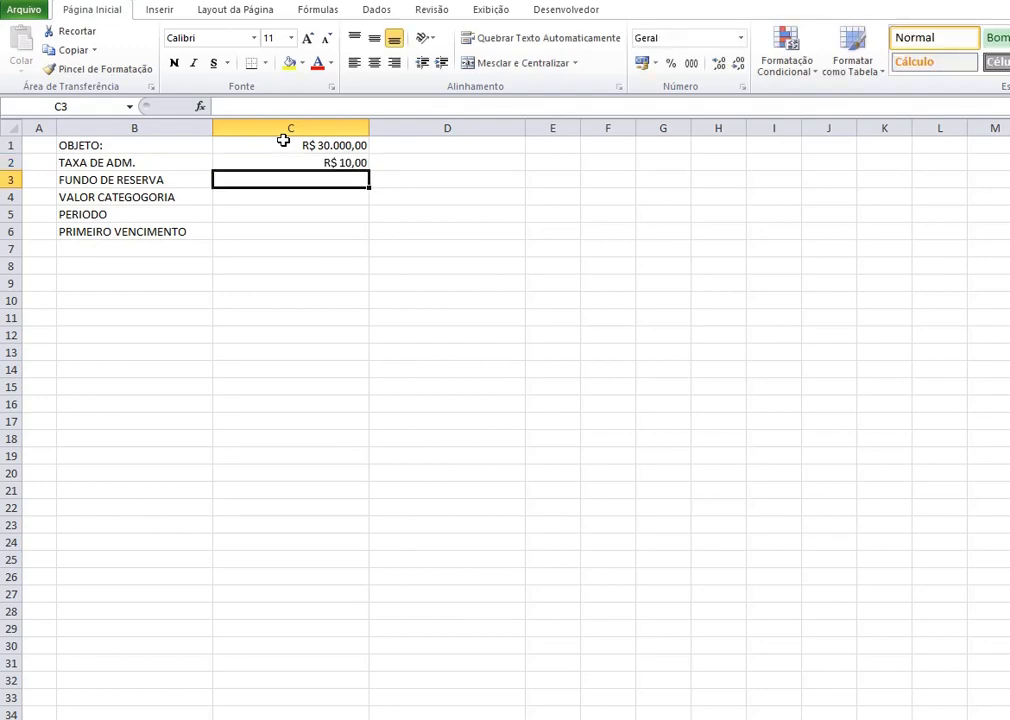
key(Up)
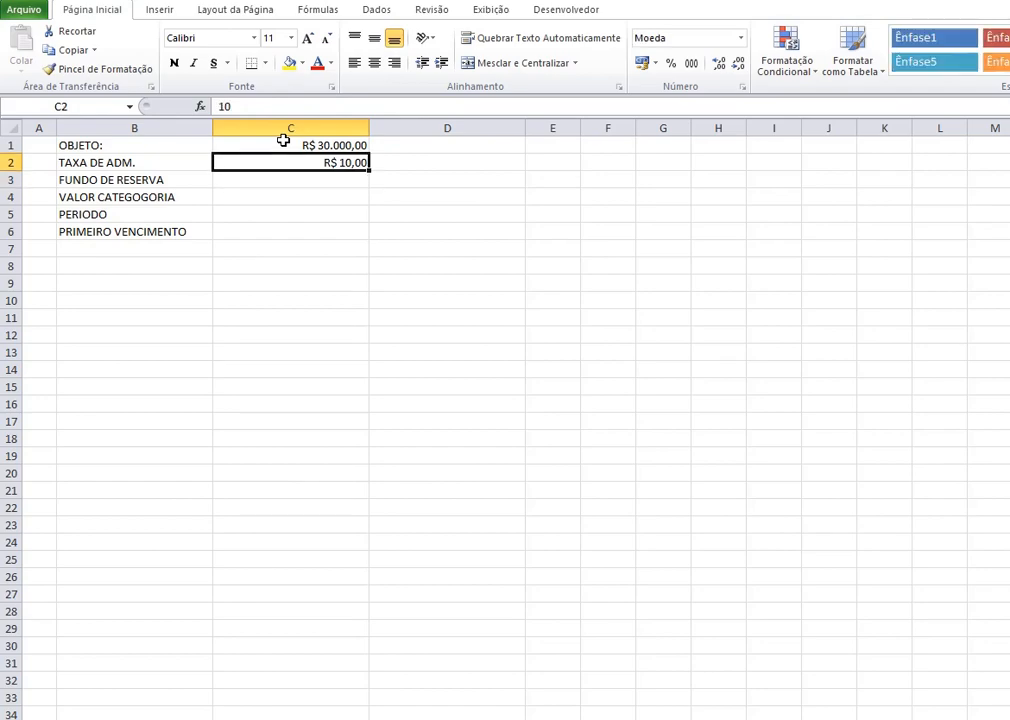
key(ctrl+shift+1)
key(Down)
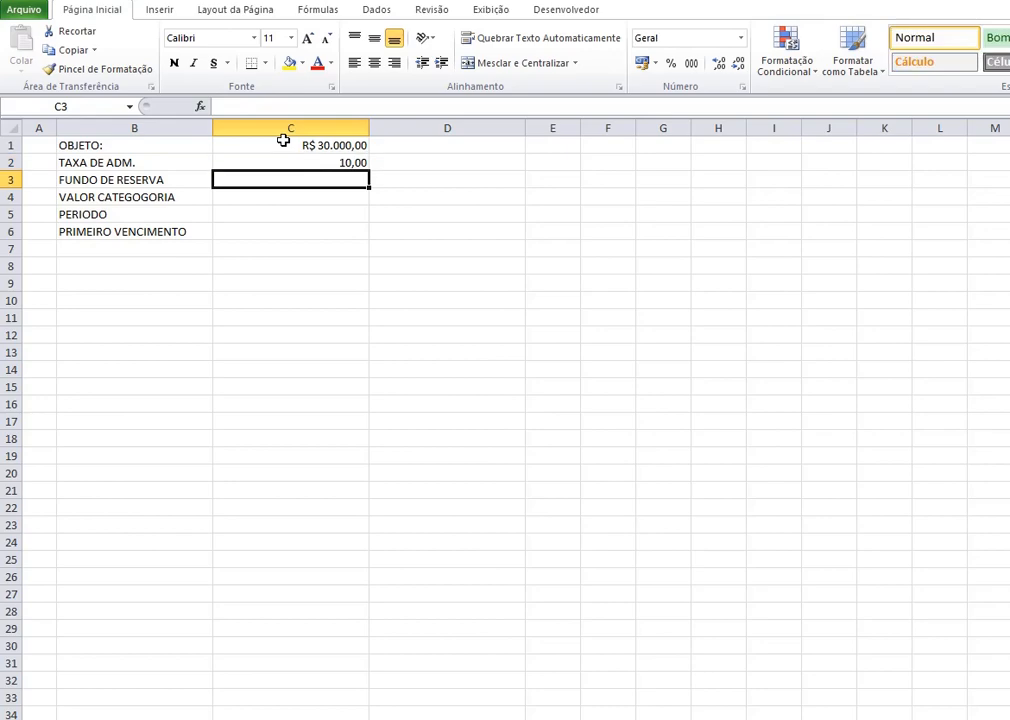
- Enter 5 as the FUNDO DE RESERVA value in C3 and format it as a number with two decimals
text(5)
key(Return)
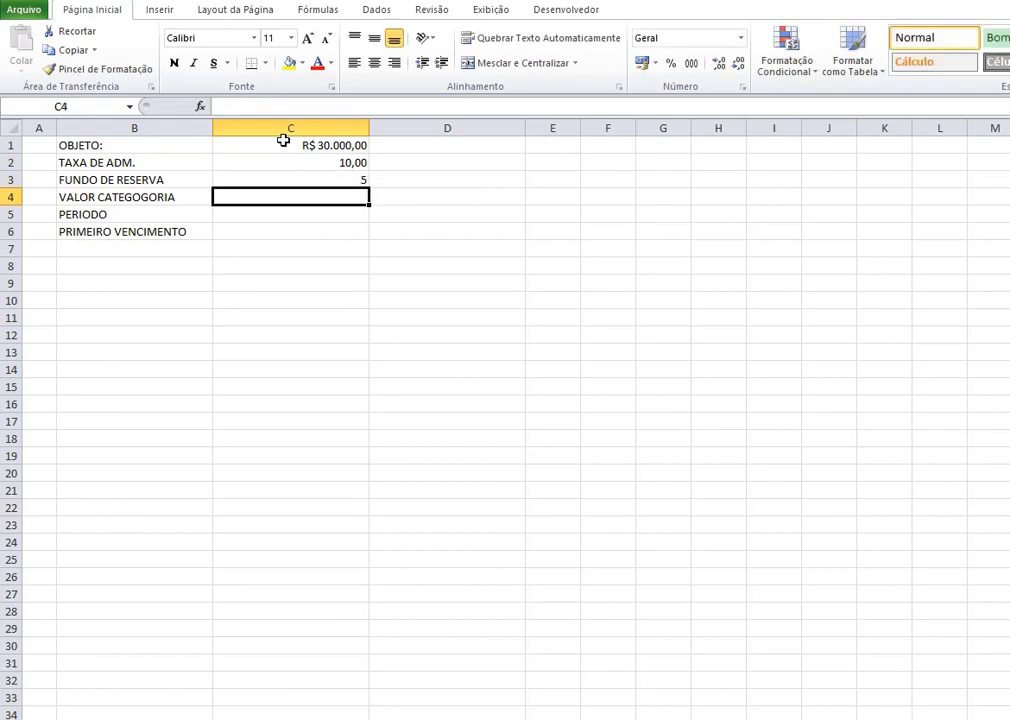
key(Up)
key(ctrl+shift+1)
key(Down)
click(316, 145)
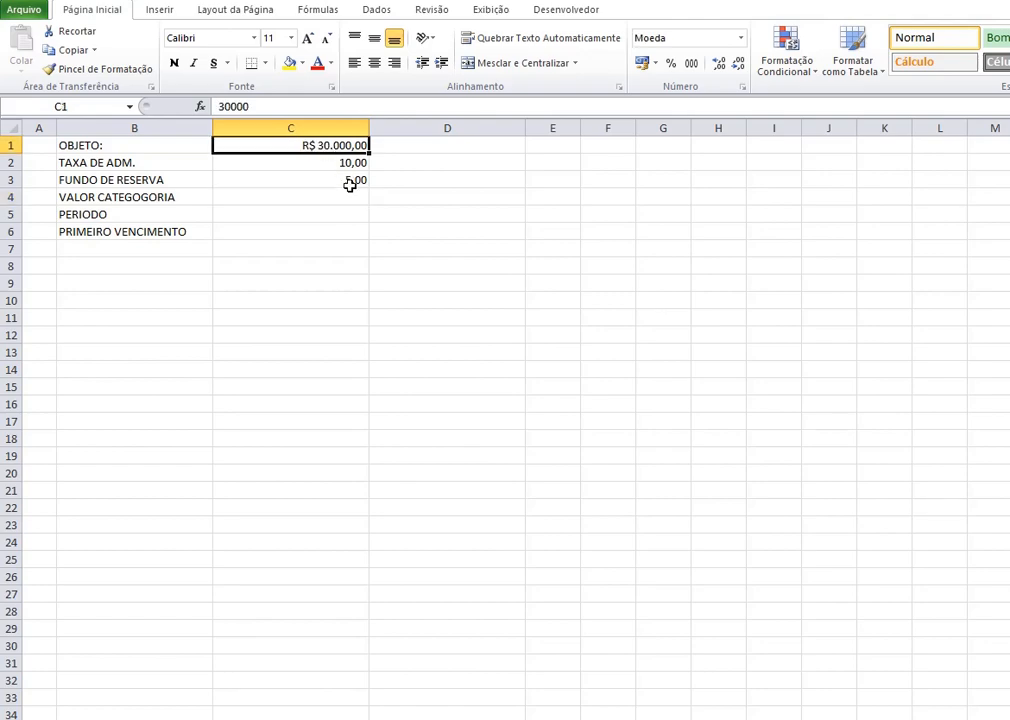
drag(334, 162, 333, 178)
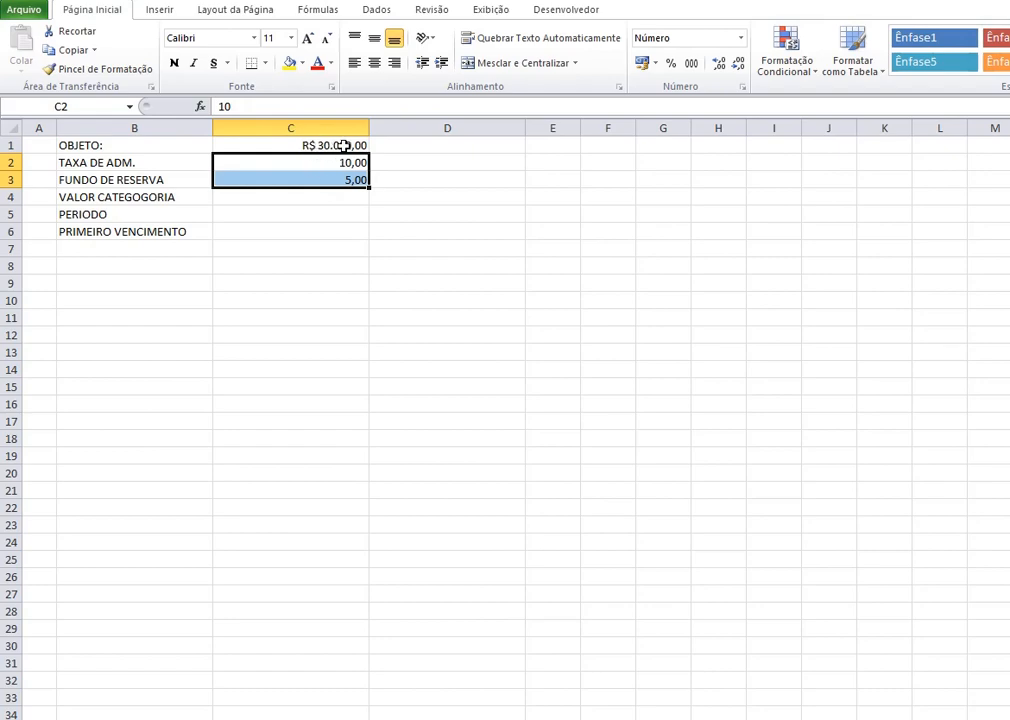
click(292, 198)
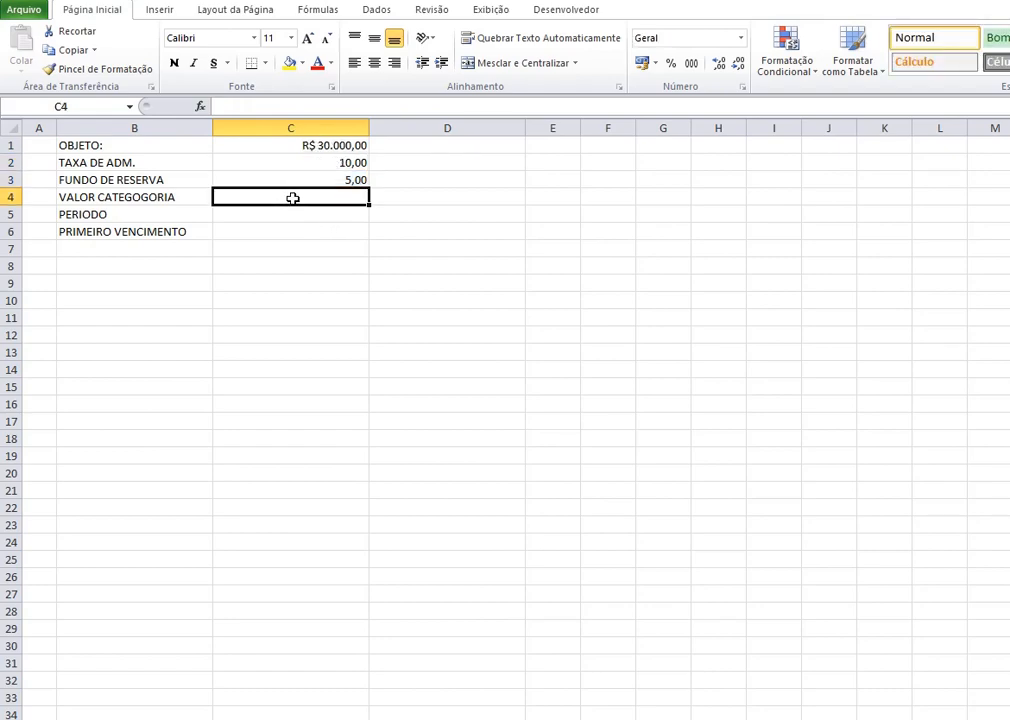
click(172, 162)
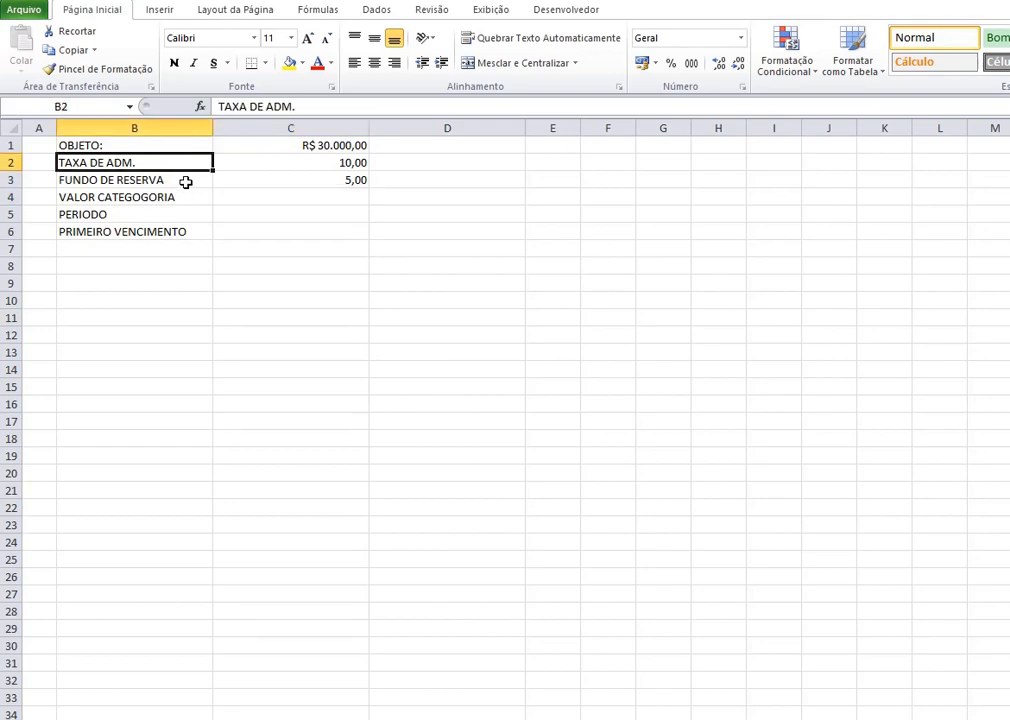
click(287, 181)
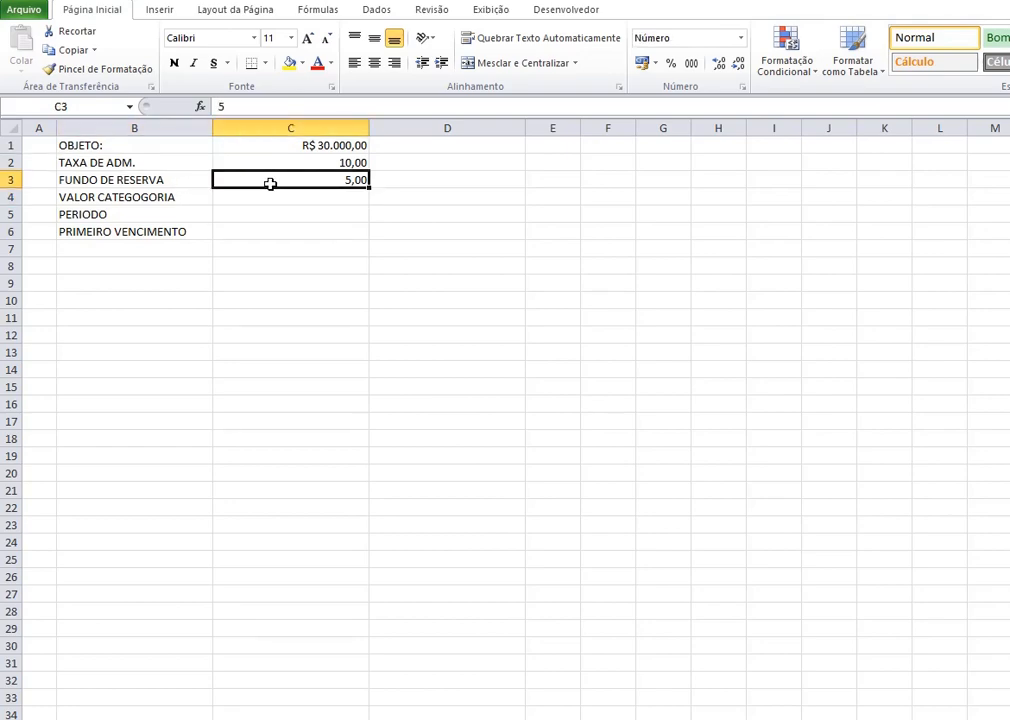
click(165, 182)
click(287, 181)
- Enter the formula =C1*(C2+C3)% in C4 for VALOR CATEGOGORIA
click(274, 201)
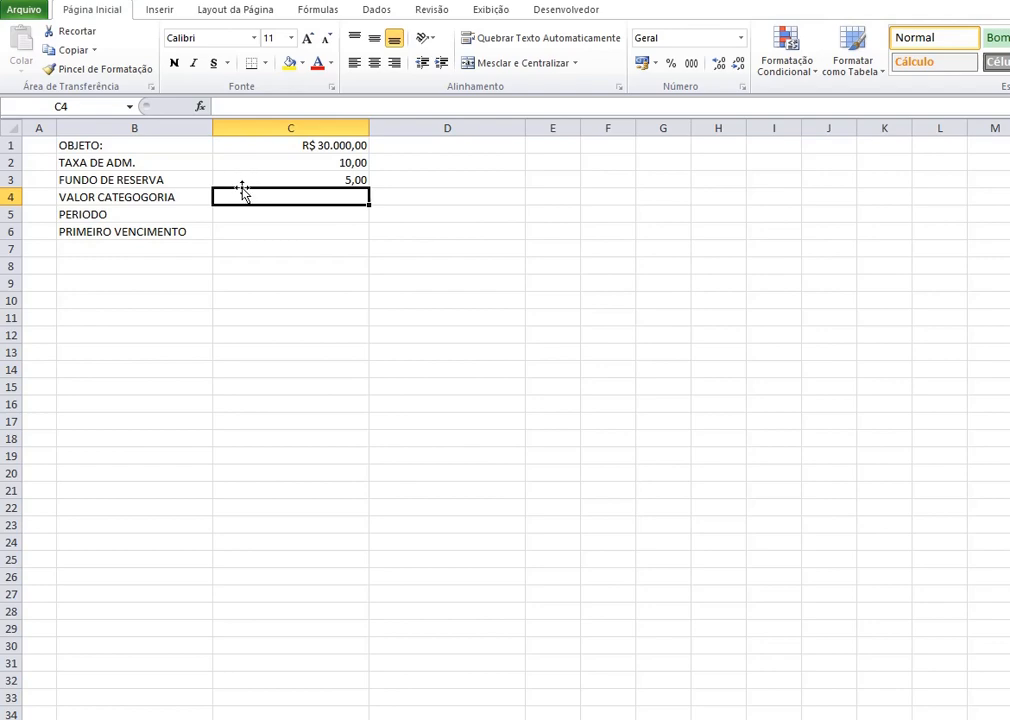
text(=)
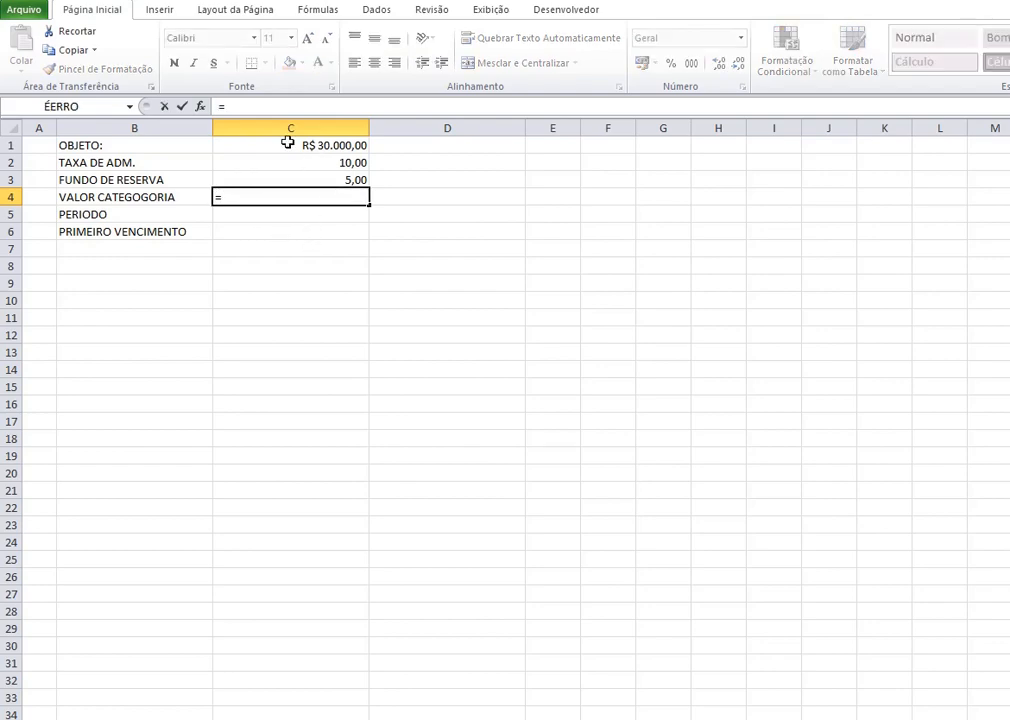
click(287, 145)
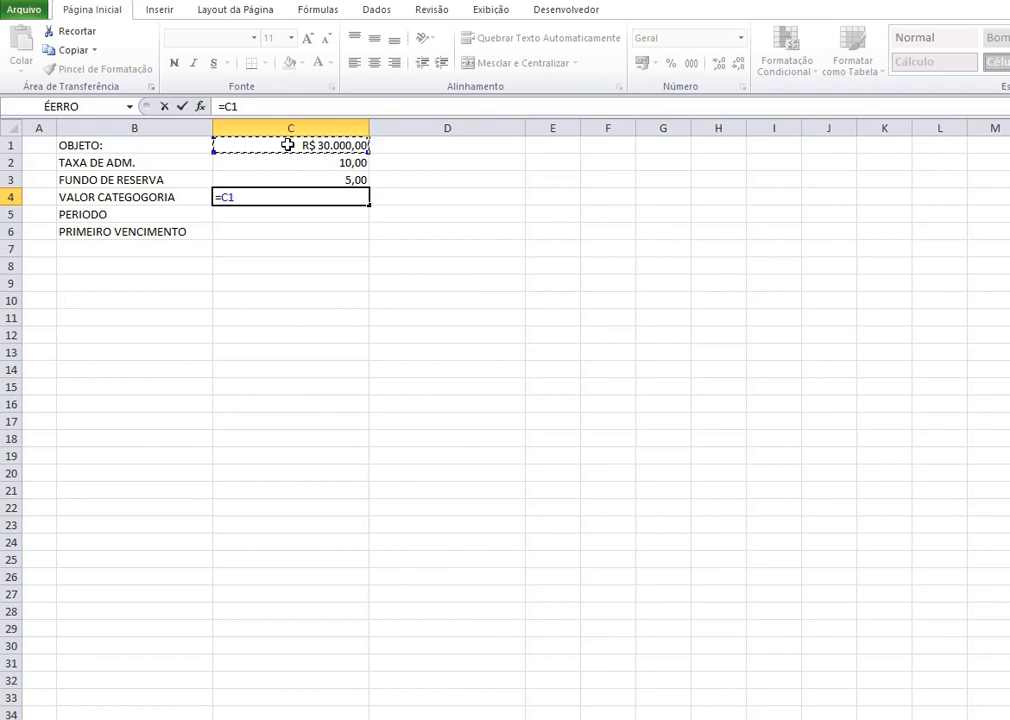
text(*()
text(1)
key(BackSpace)
click(287, 165)
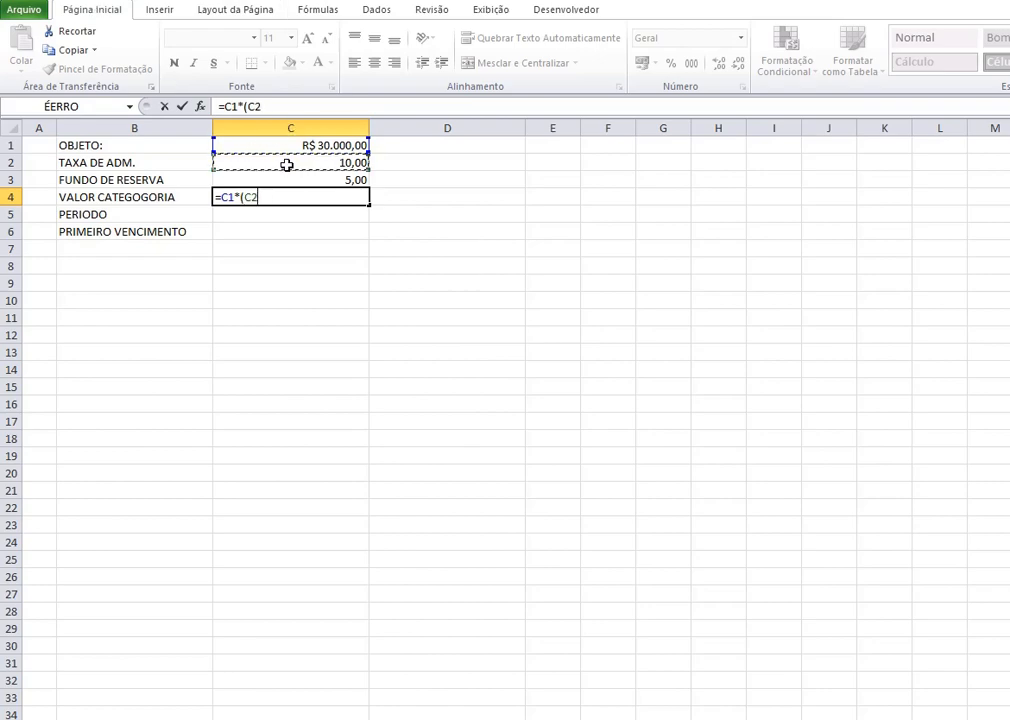
text(+)
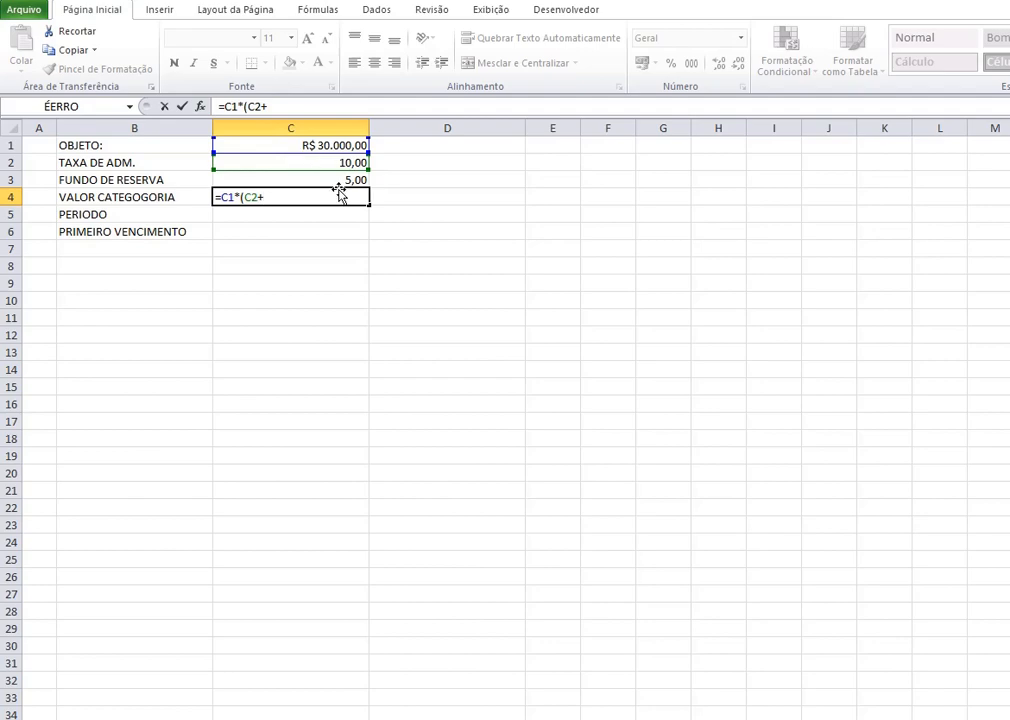
click(340, 179)
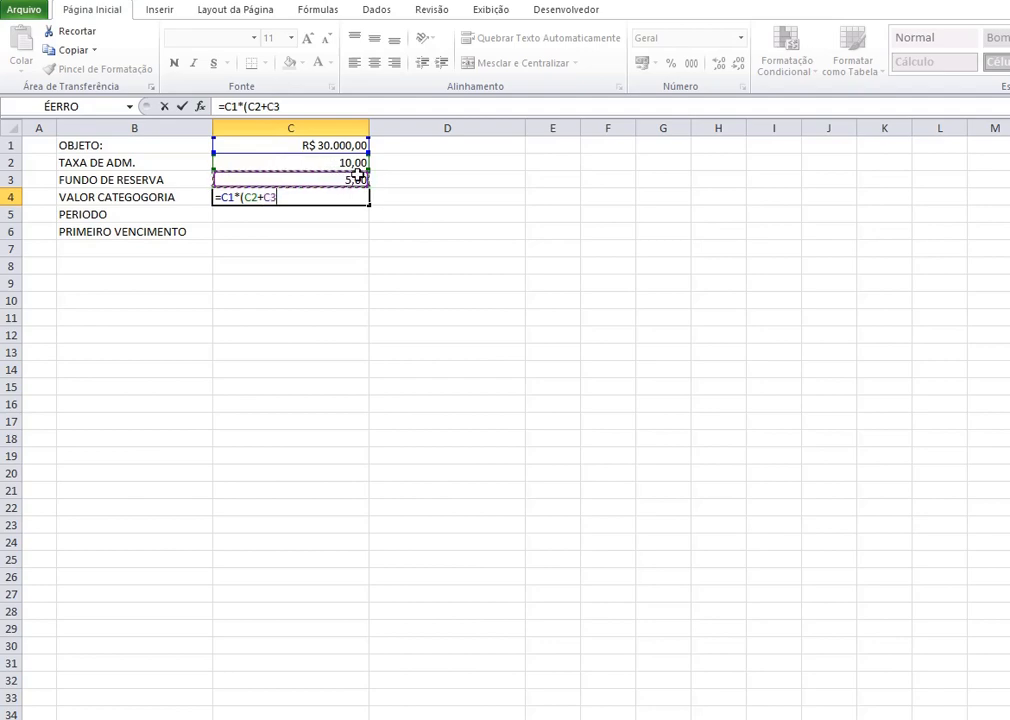
text()%)
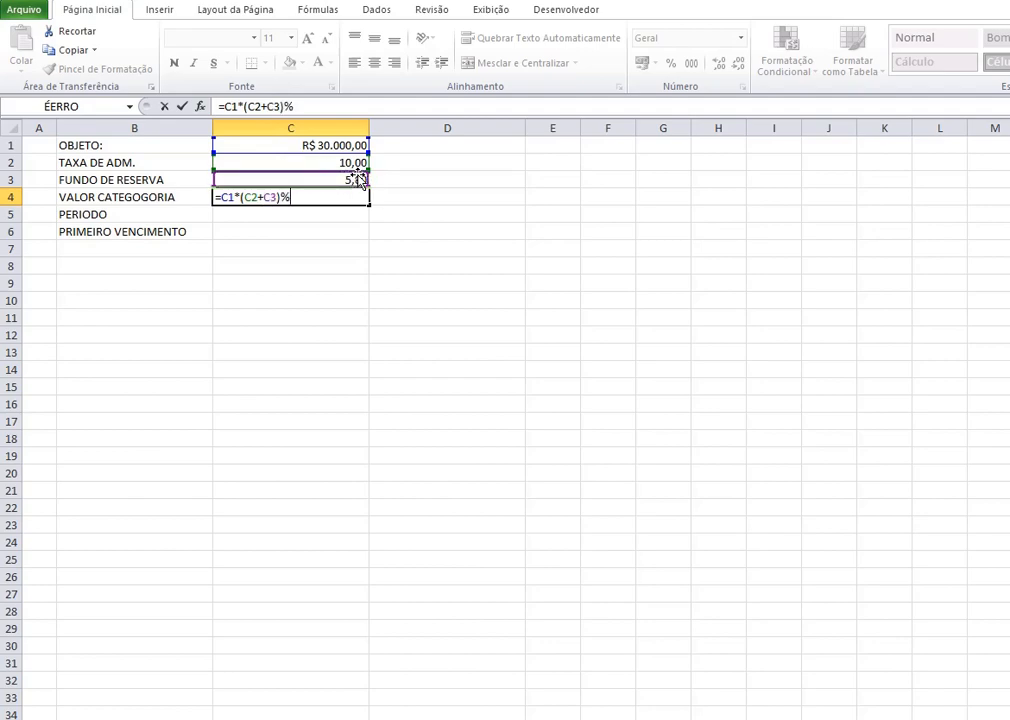
key(Return)
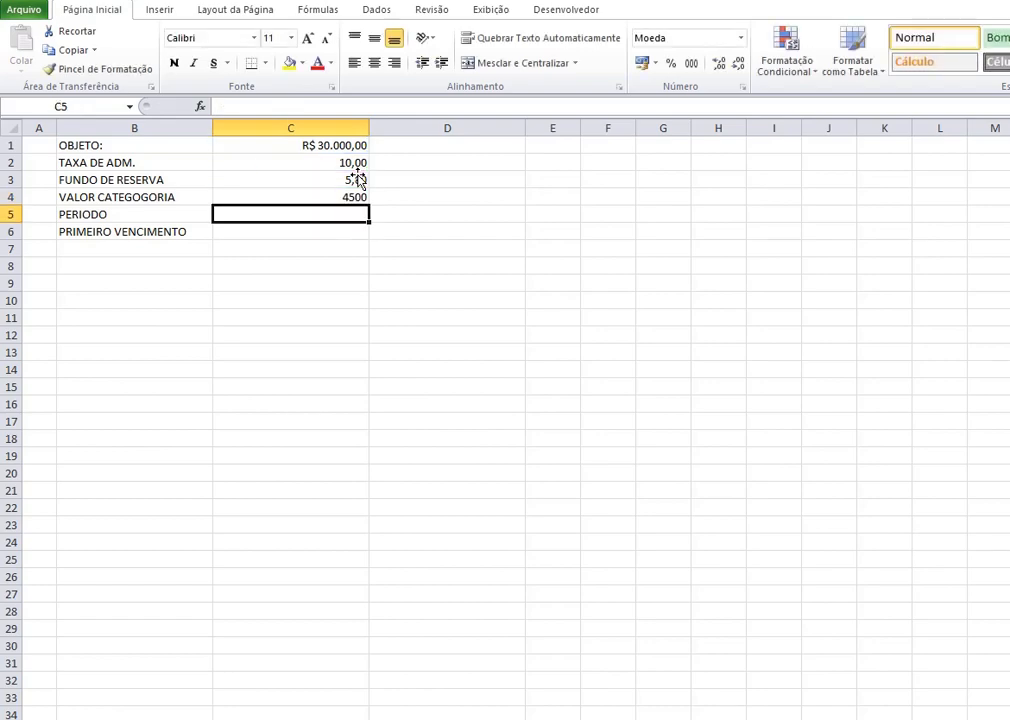
- Extend the formula in C4 to add the object value, making it =C1+C1*(C2+C3)%
click(327, 145)
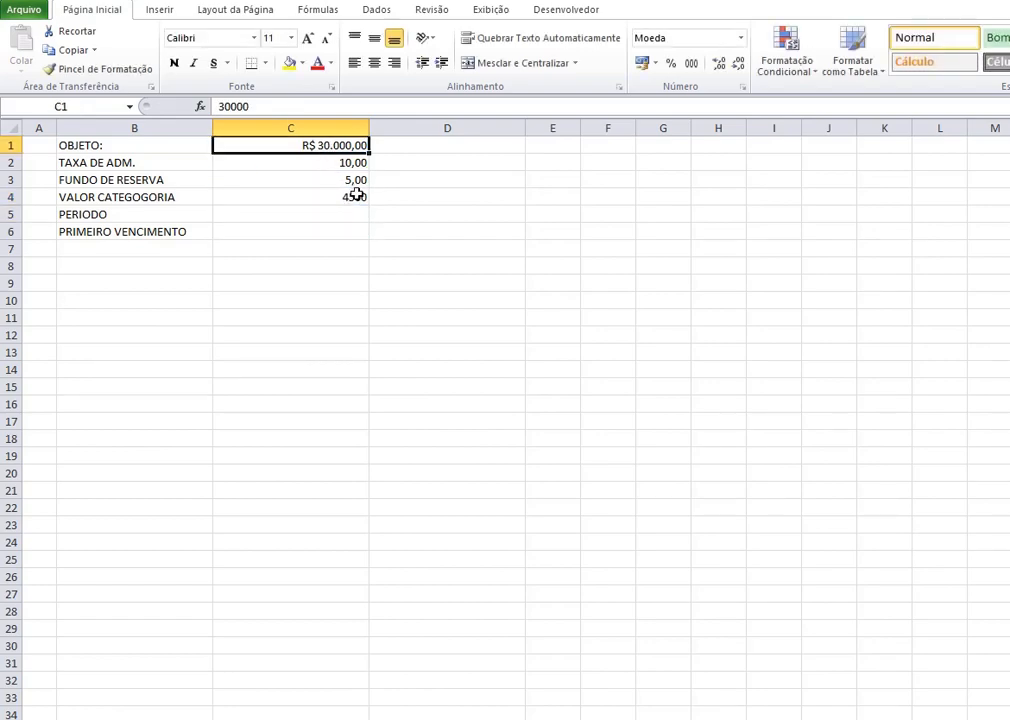
click(340, 195)
drag(355, 166, 354, 180)
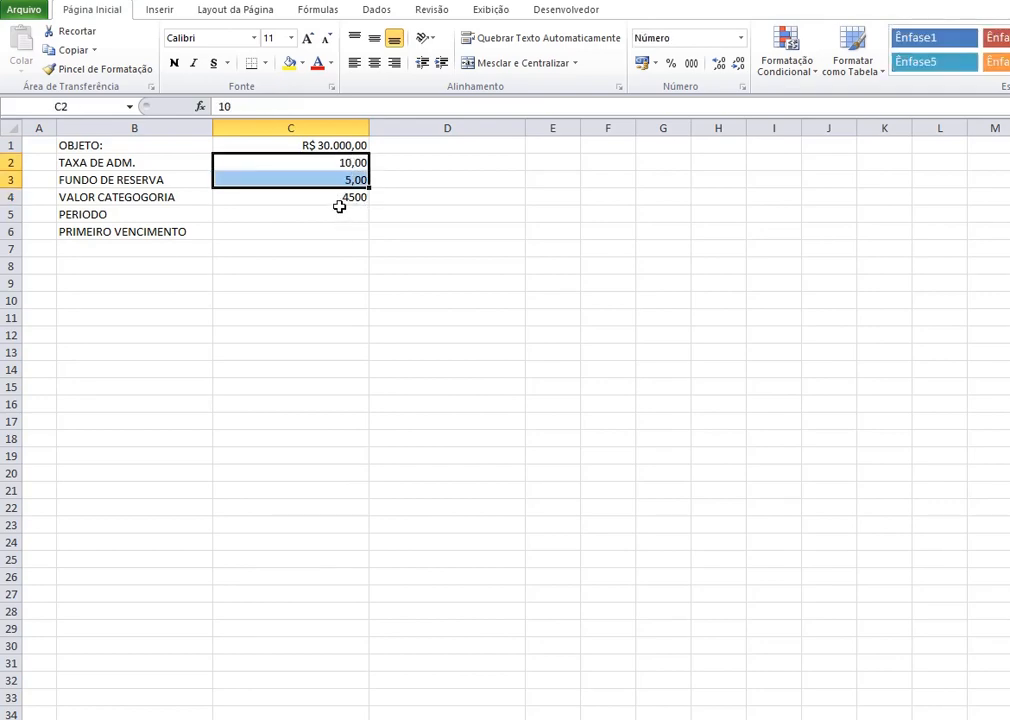
click(339, 200)
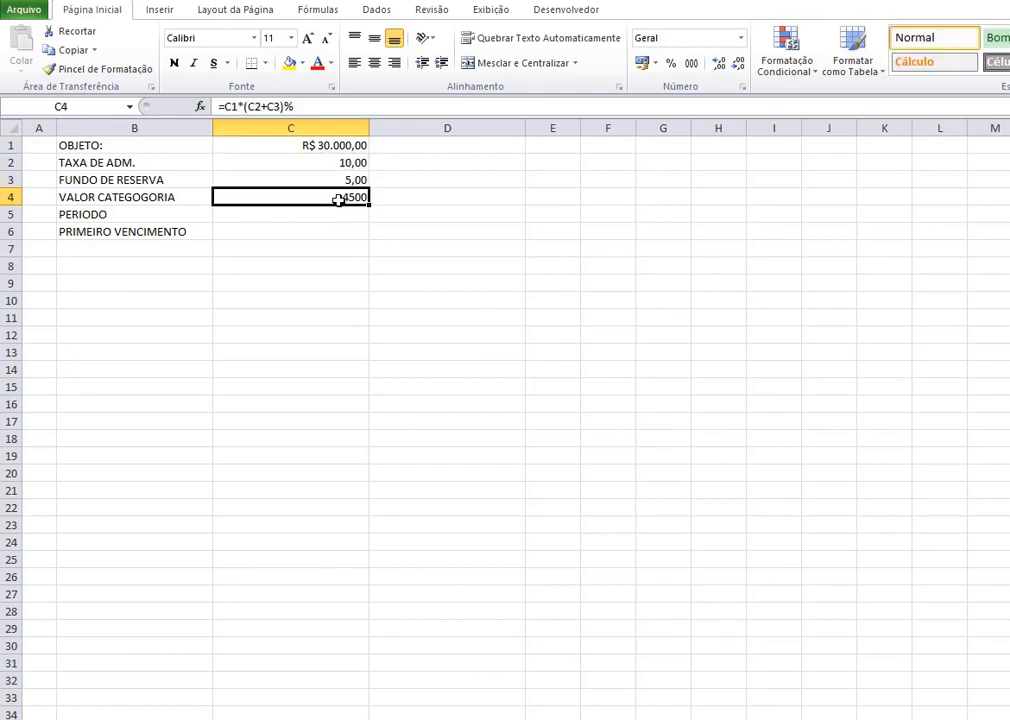
click(224, 106)
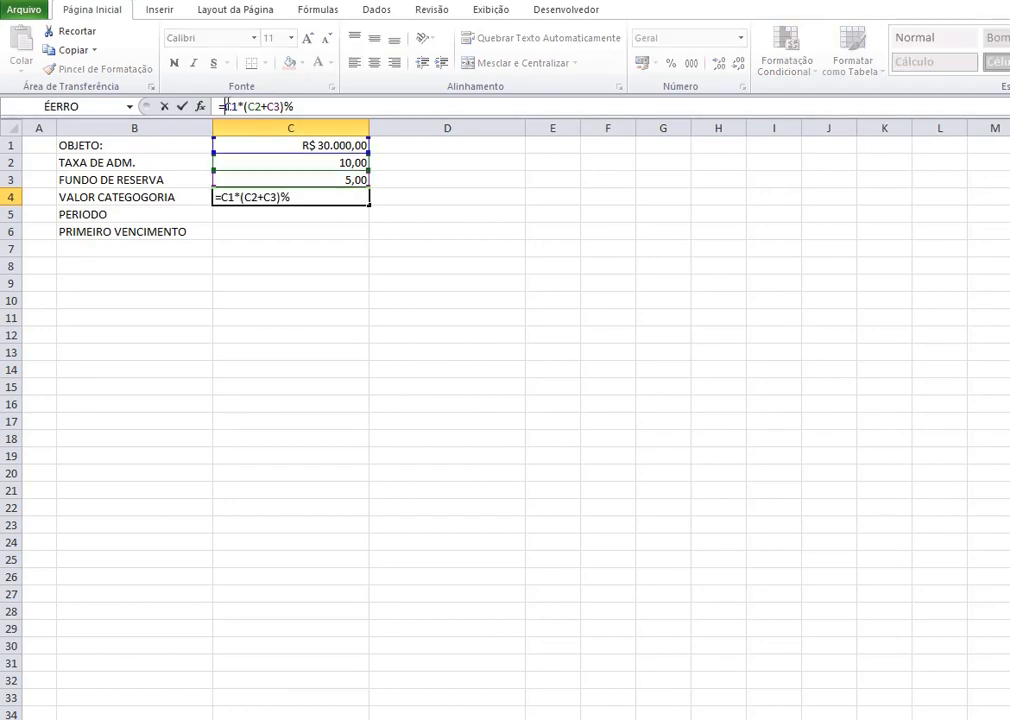
click(336, 145)
text(+)
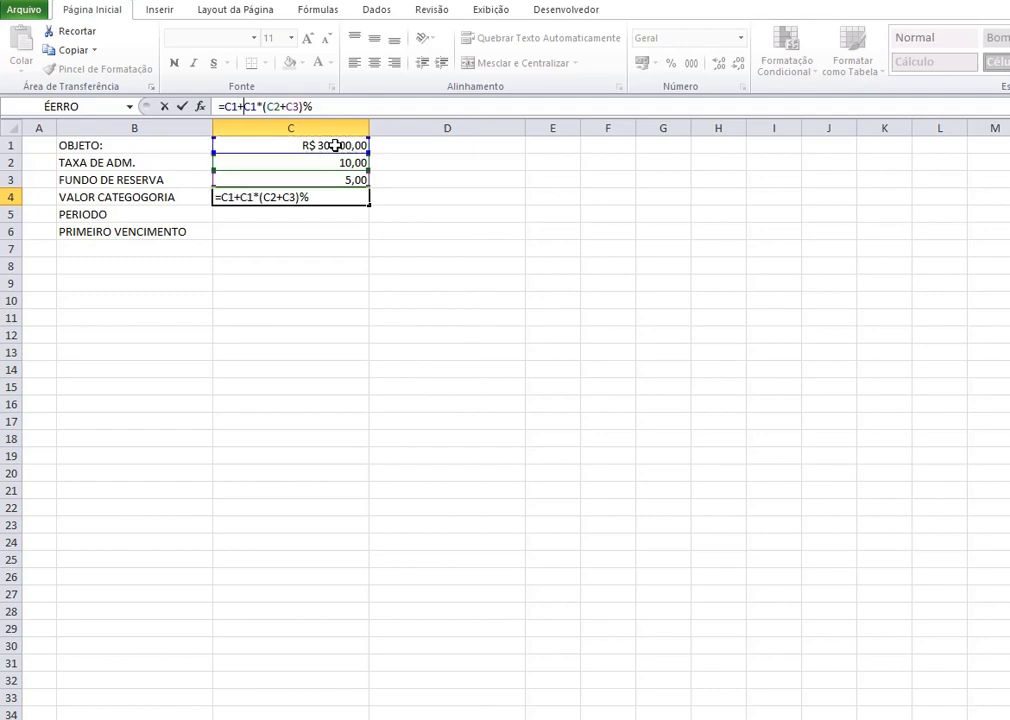
key(Return)
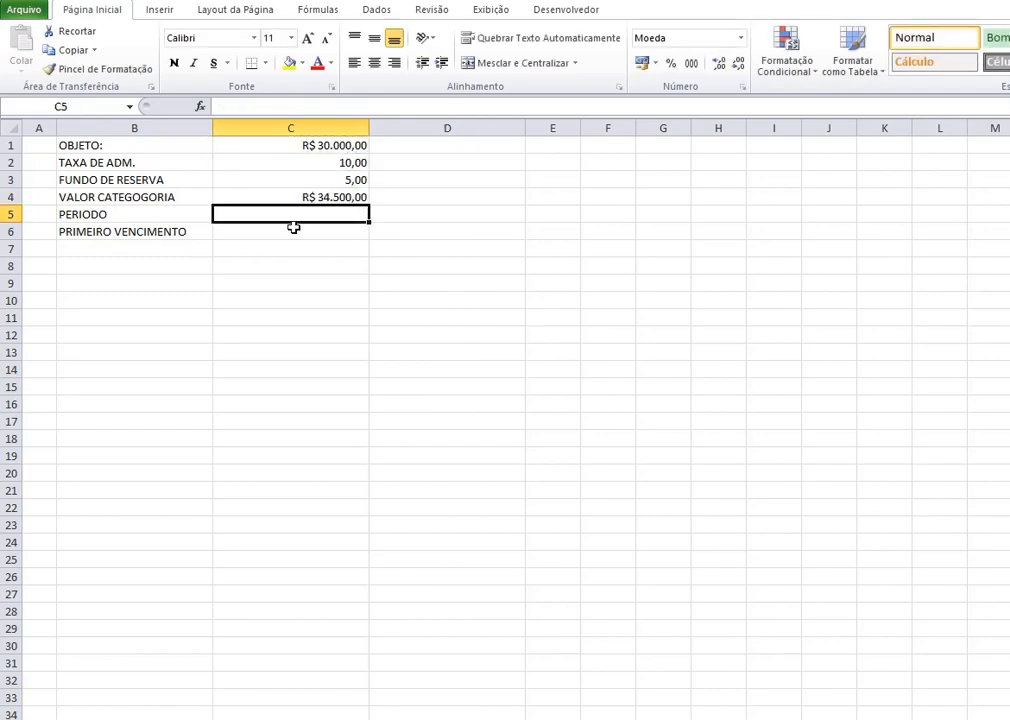
click(325, 197)
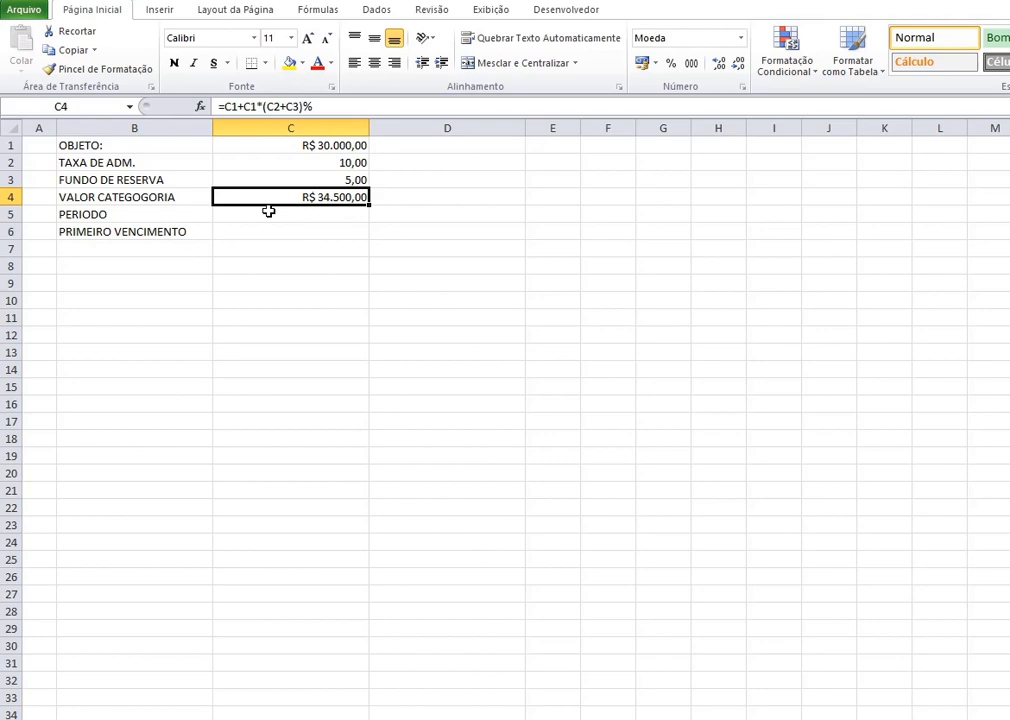
- Change the OBJETO value in C1 to 80000 and check the recalculated category value in C4
click(290, 145)
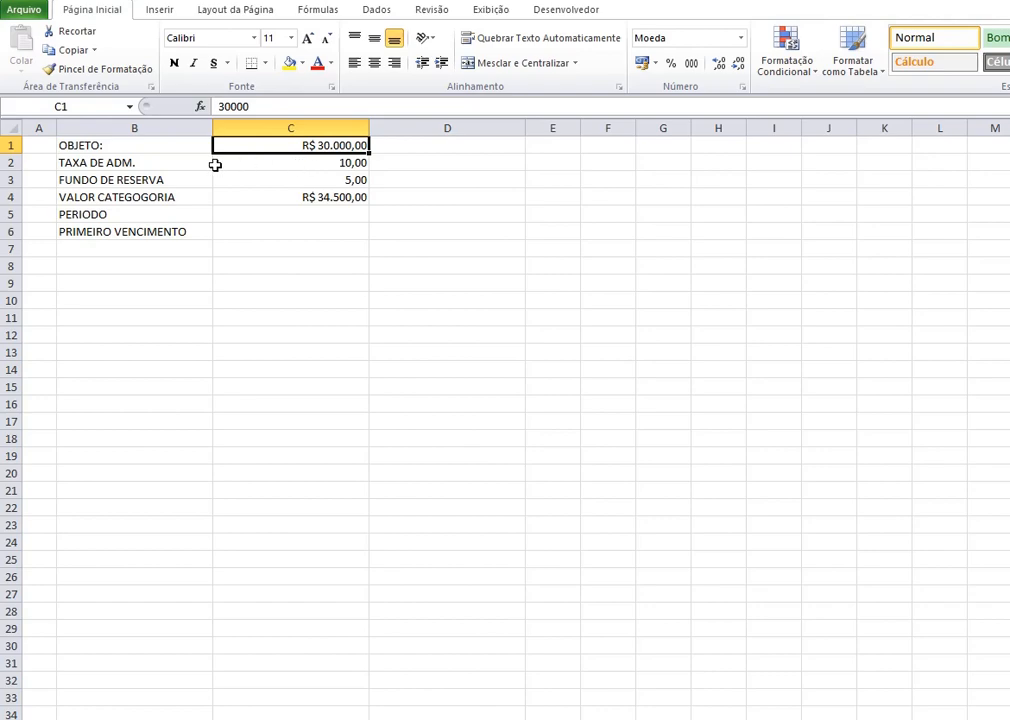
click(167, 162)
click(286, 146)
text(80000)
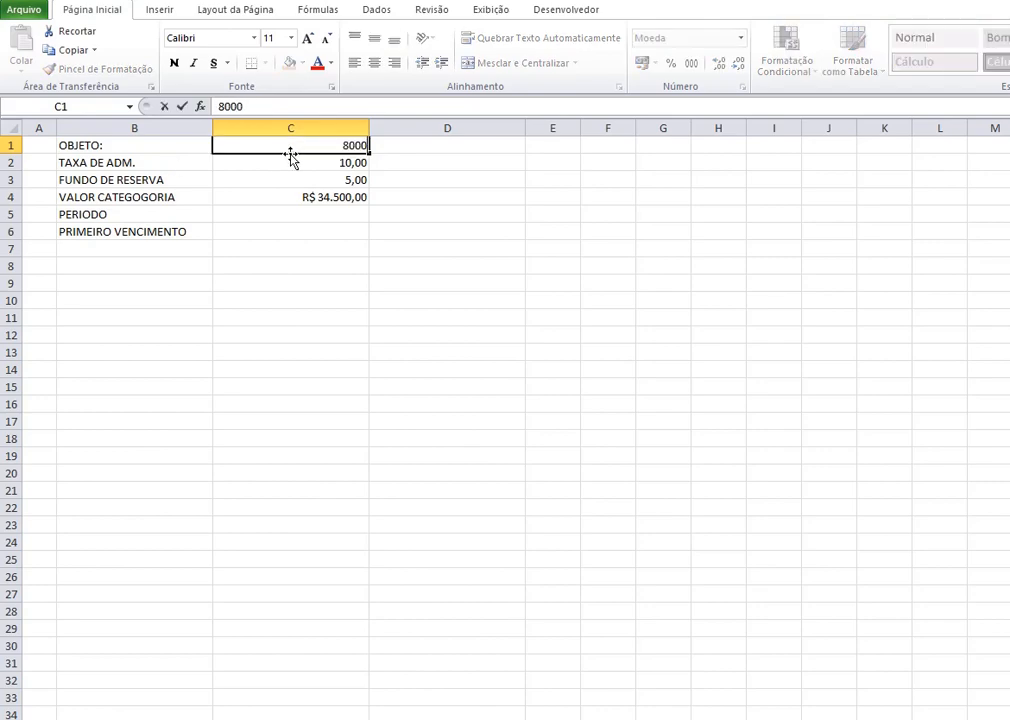
key(Return)
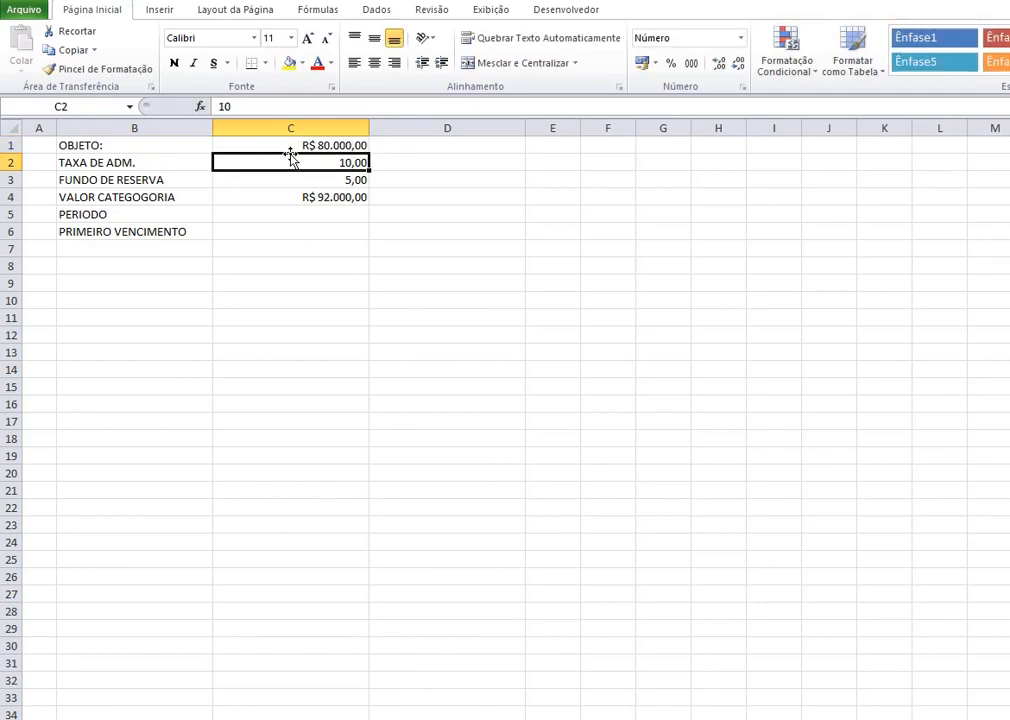
click(328, 197)
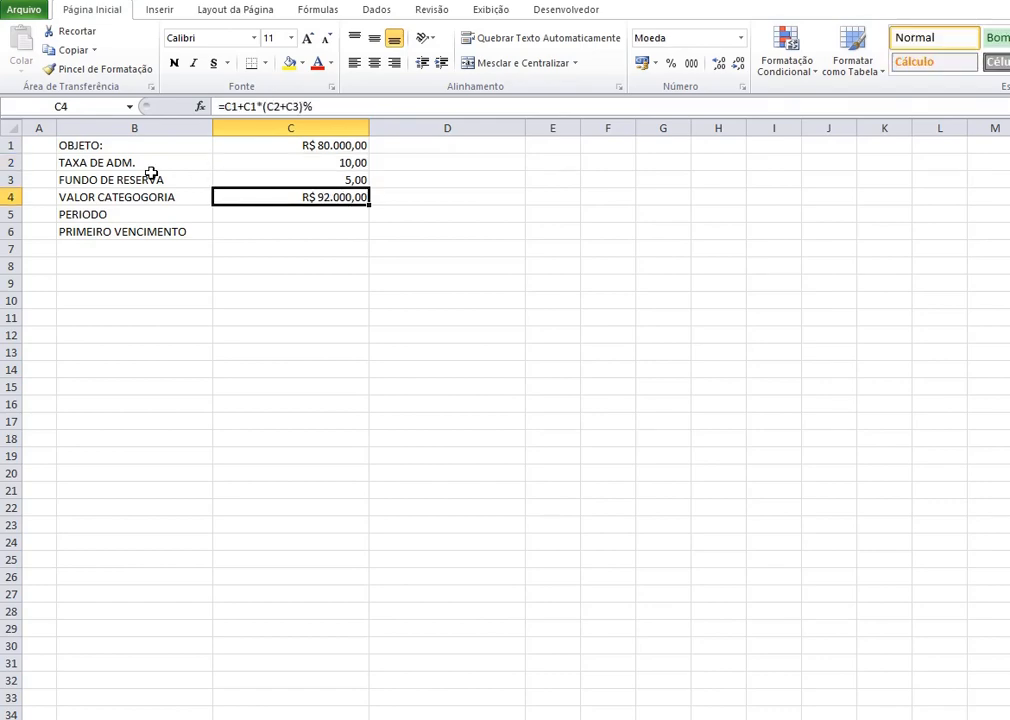
click(155, 166)
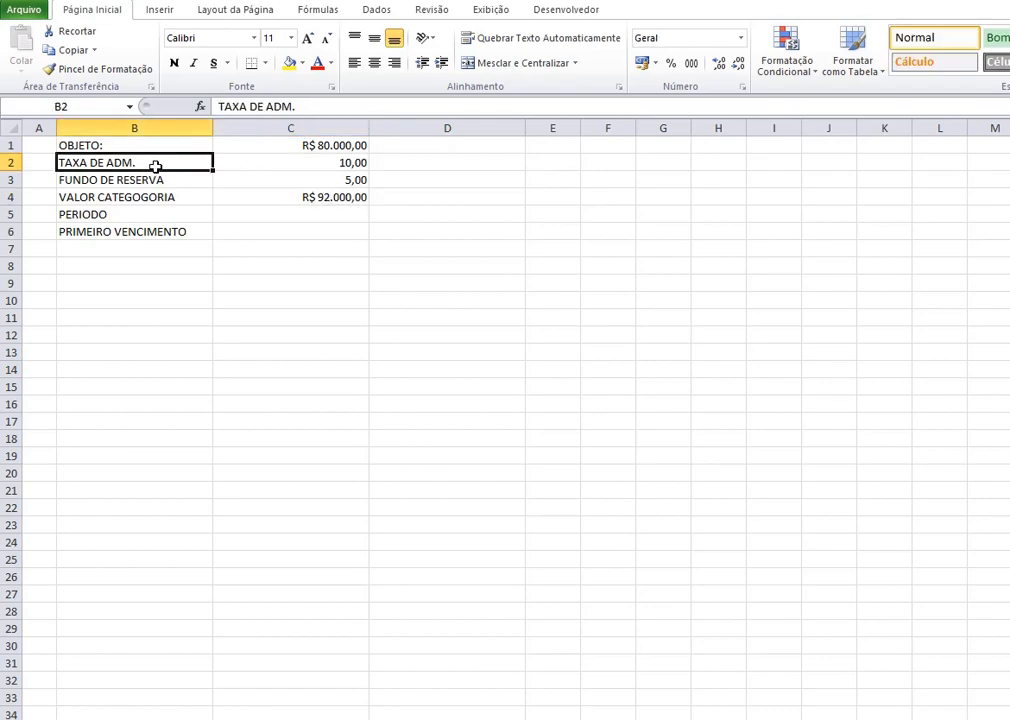
- Set the OBJETO value in C1 back to 30000
click(329, 146)
text(30000)
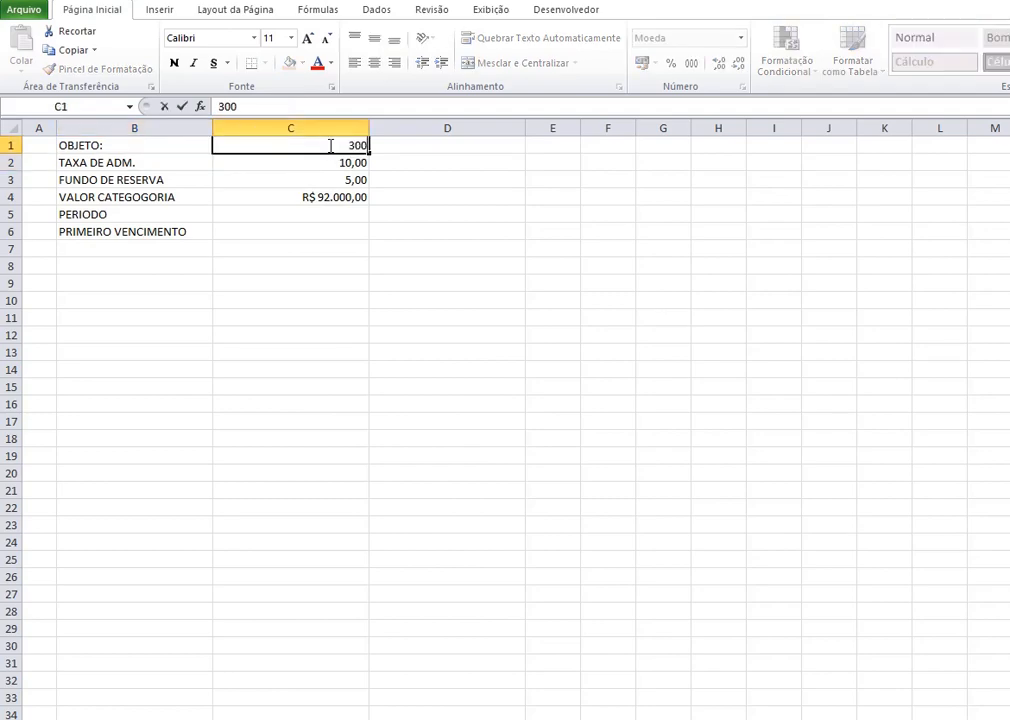
key(Return)
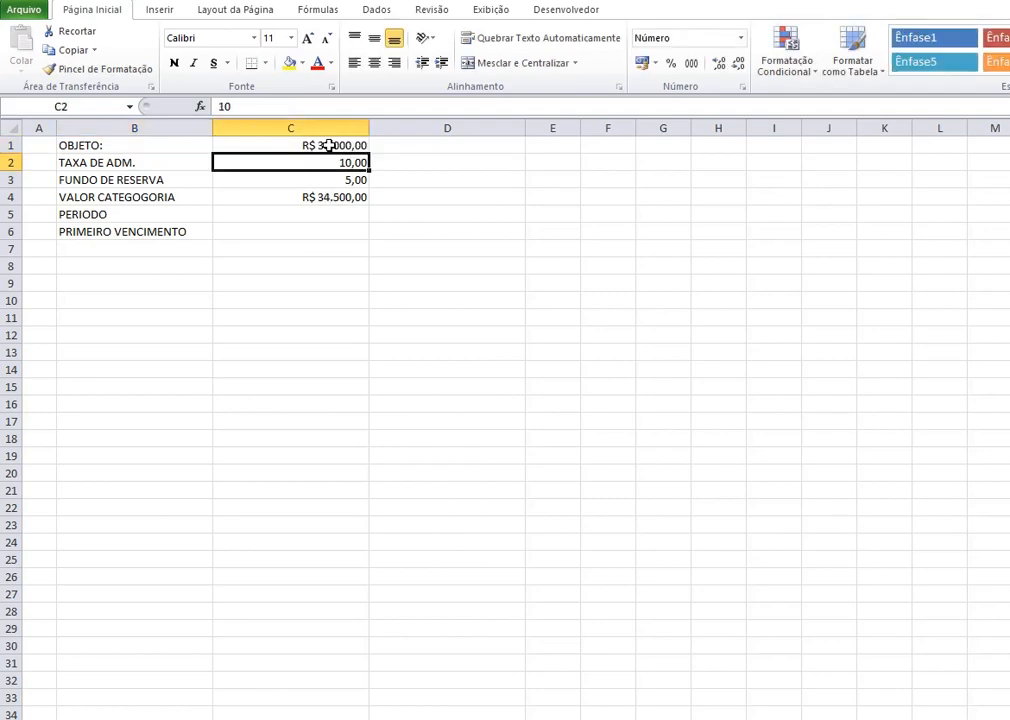
- Enter 50 as the PERIODO value in C5
click(300, 213)
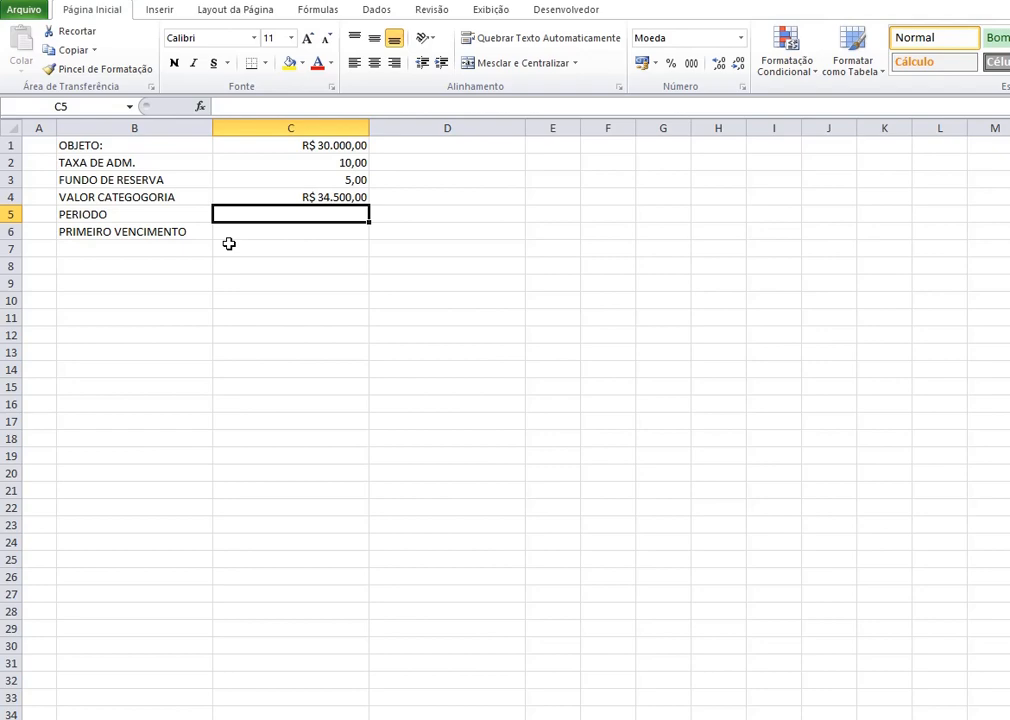
text(50)
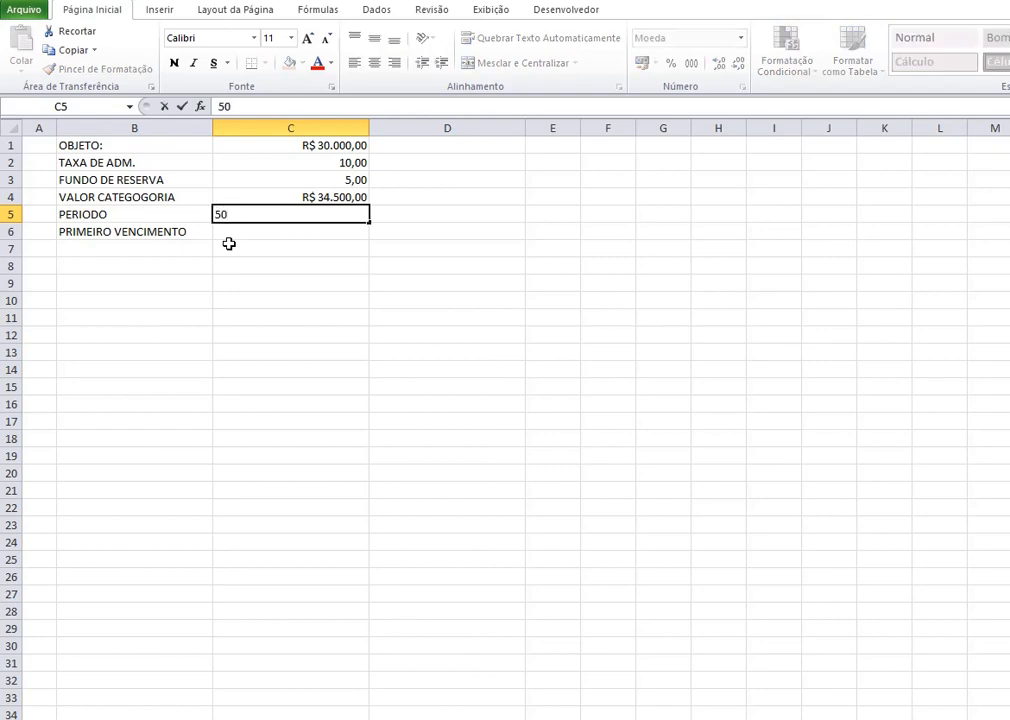
key(Return)
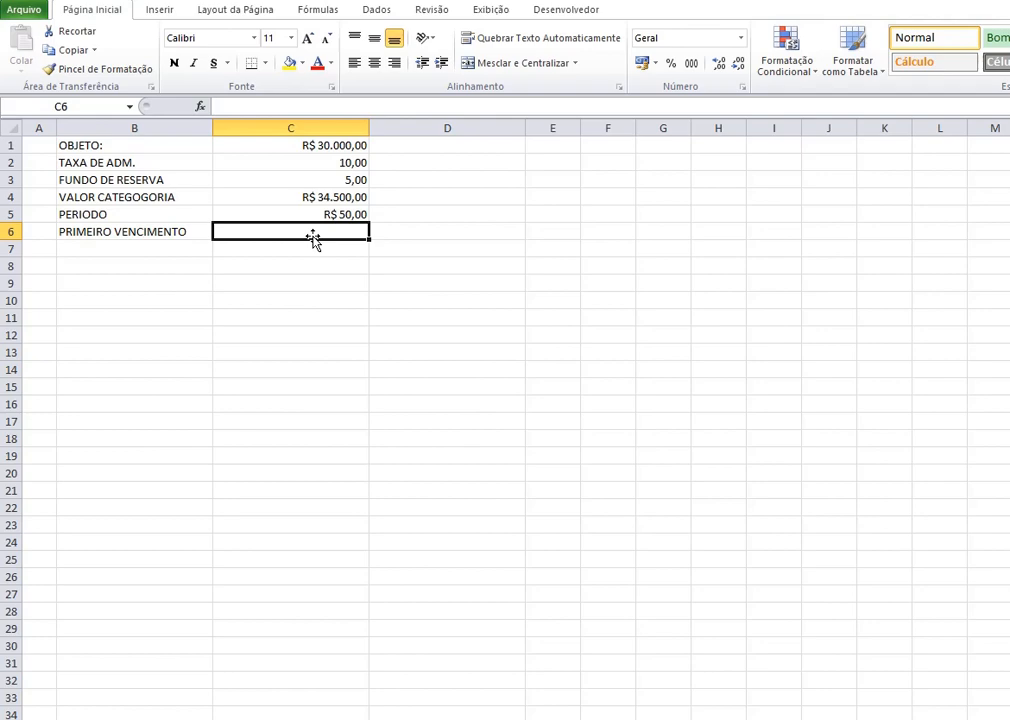
text(0)
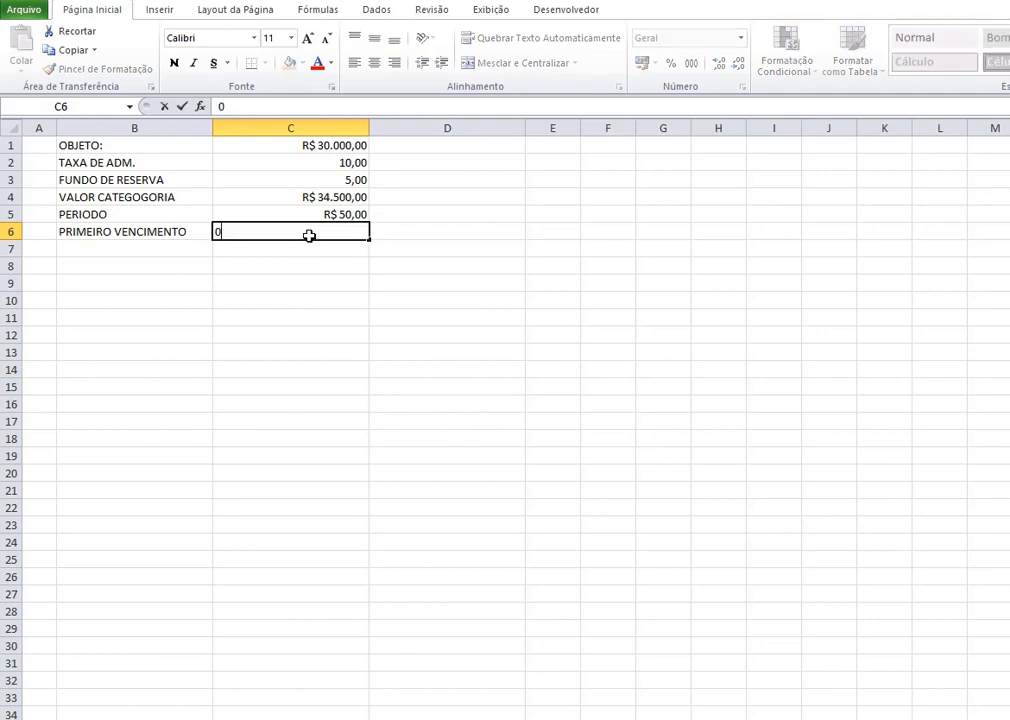
text(1/01/2021)
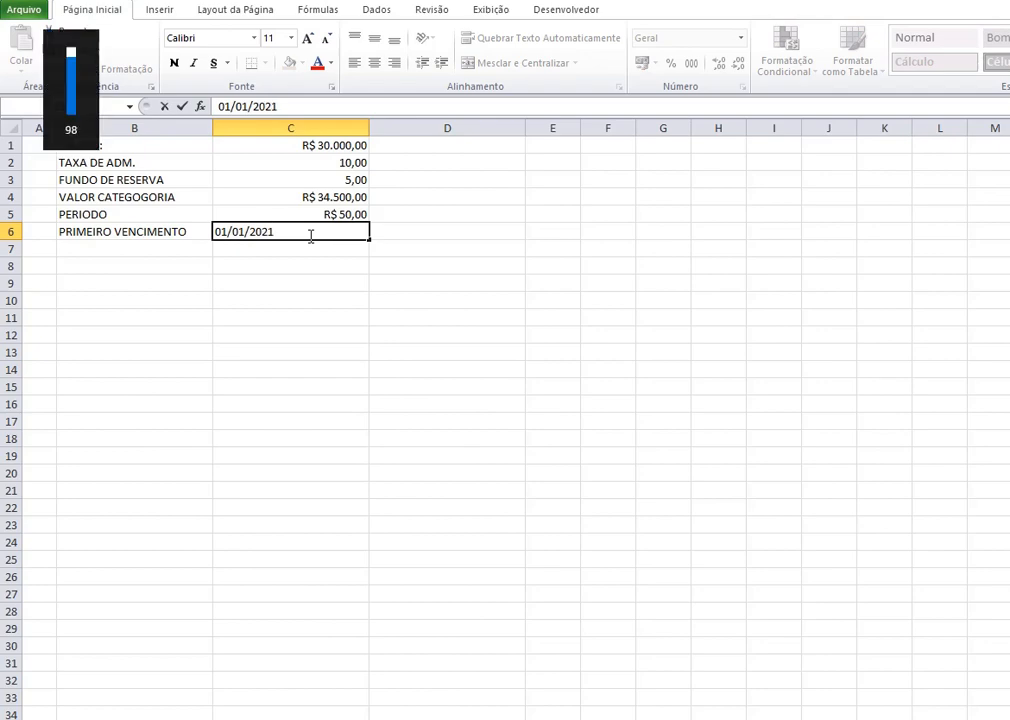
key(Escape)
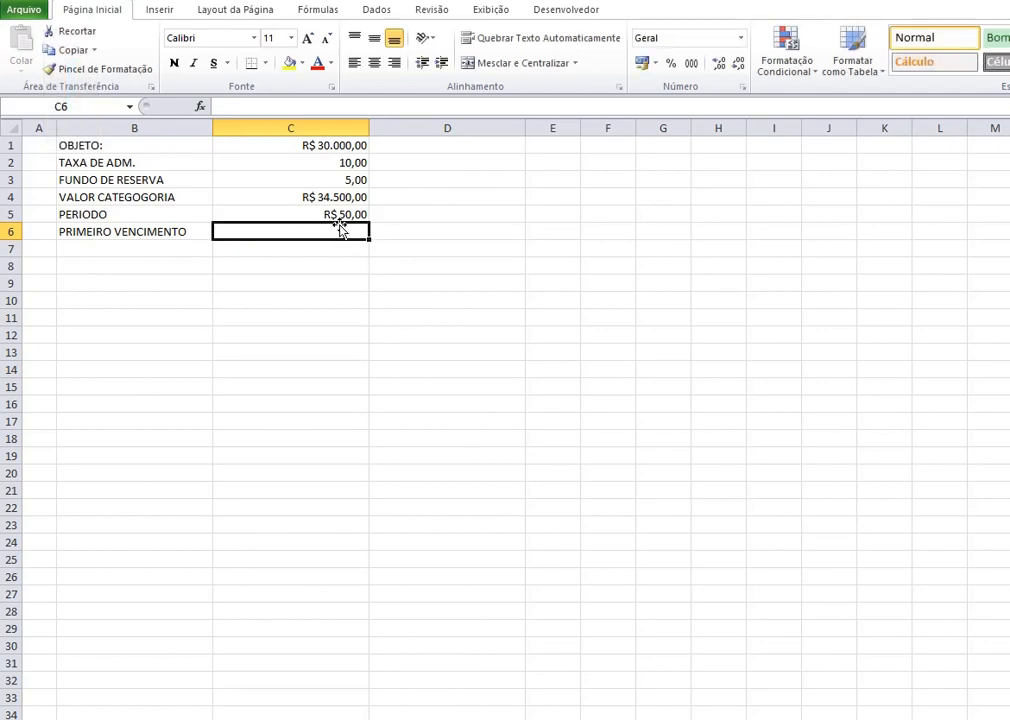
- Enter 01/01/2021 as the PRIMEIRO VENCIMENTO date in C6
text(01/01/2021)
key(Return)
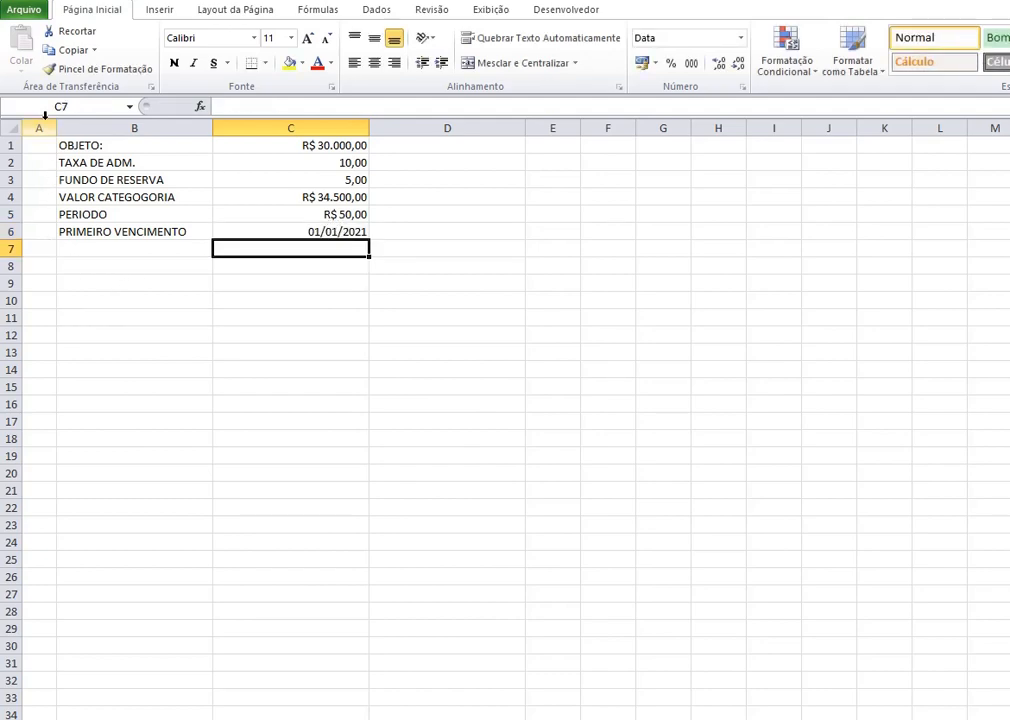
- Widen column A slightly and start the instalment column with the header PARC in A8 and 1 in A9
drag(56, 128, 73, 130)
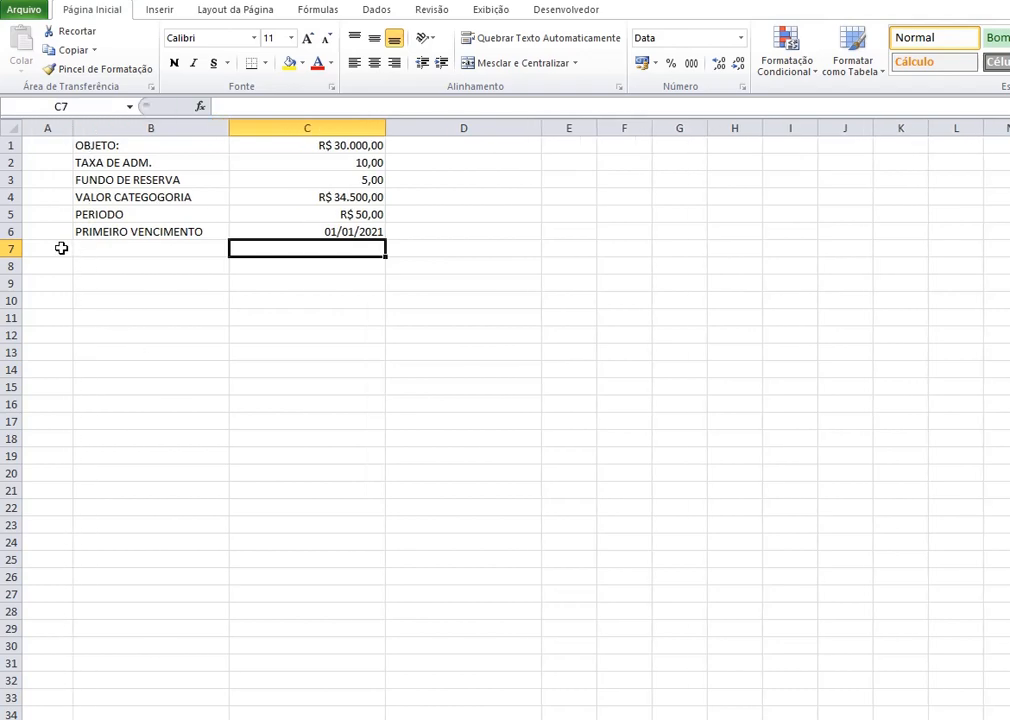
click(61, 248)
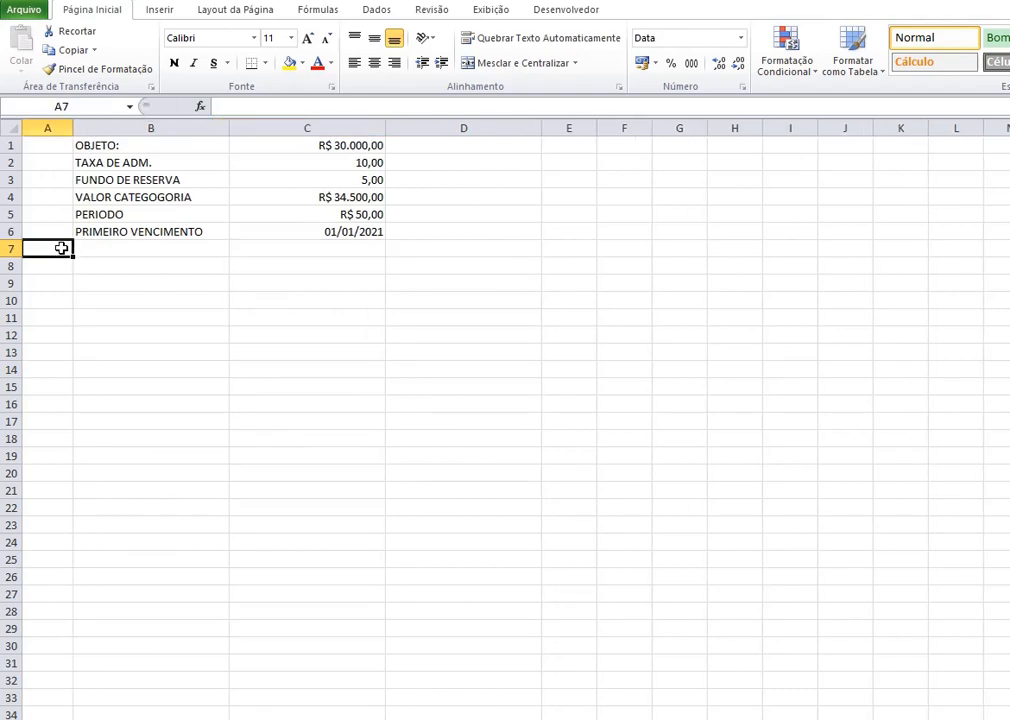
click(58, 266)
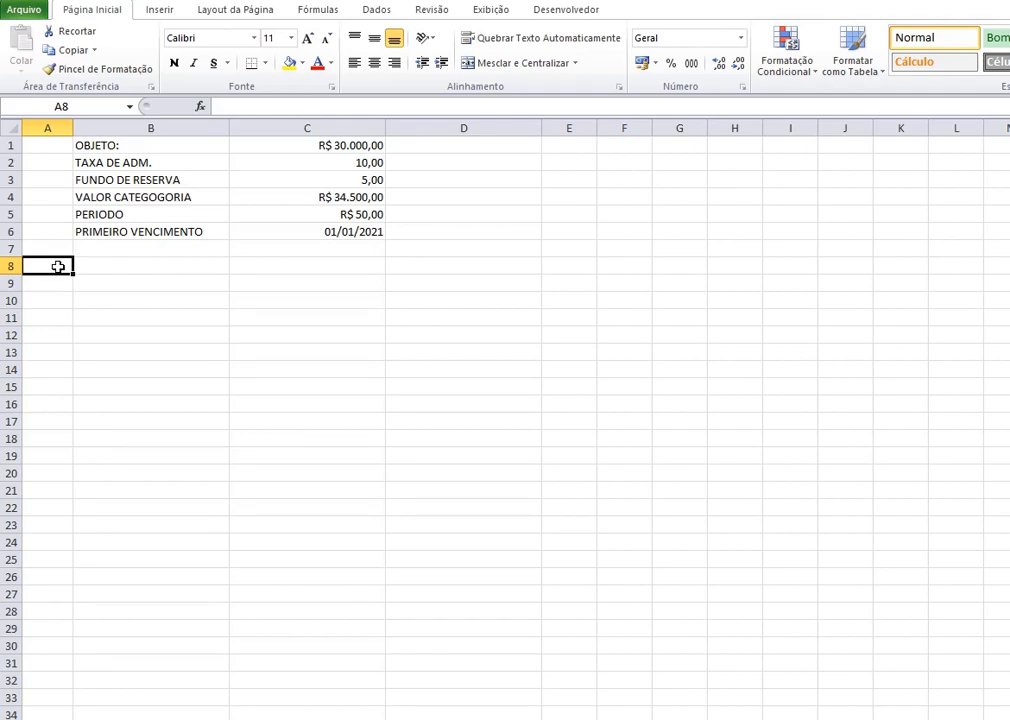
text(PARC)
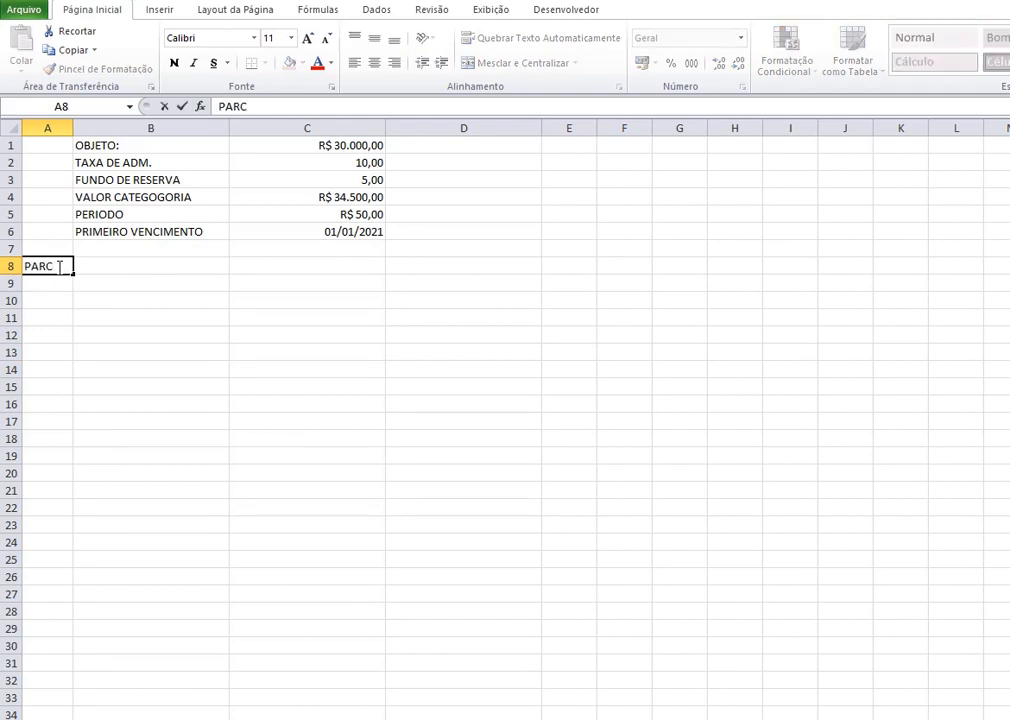
key(Return)
text(1)
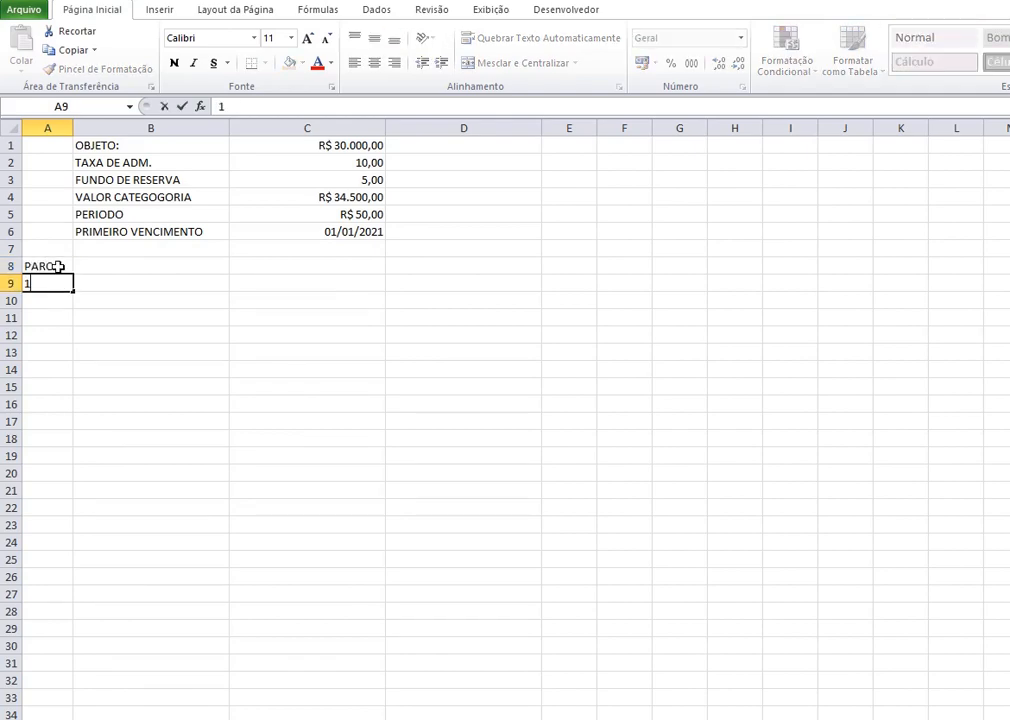
key(Tab)
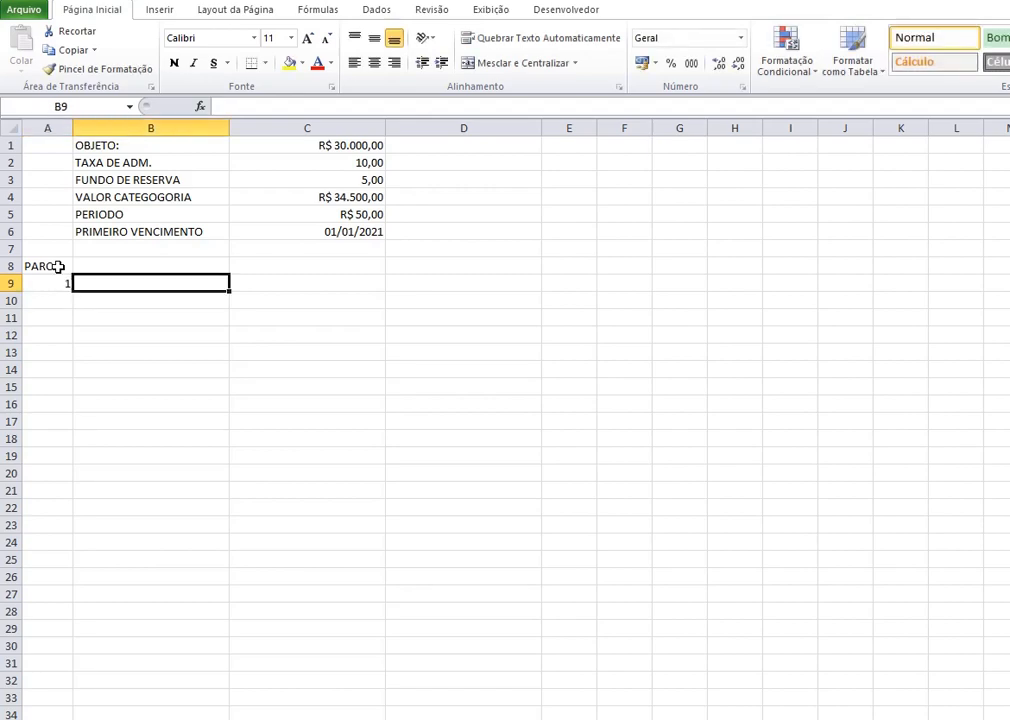
- Add the instalment table headers VENCIMENTO in B8, VALOR % in C8 and VALOR R$ in D8
key(Up)
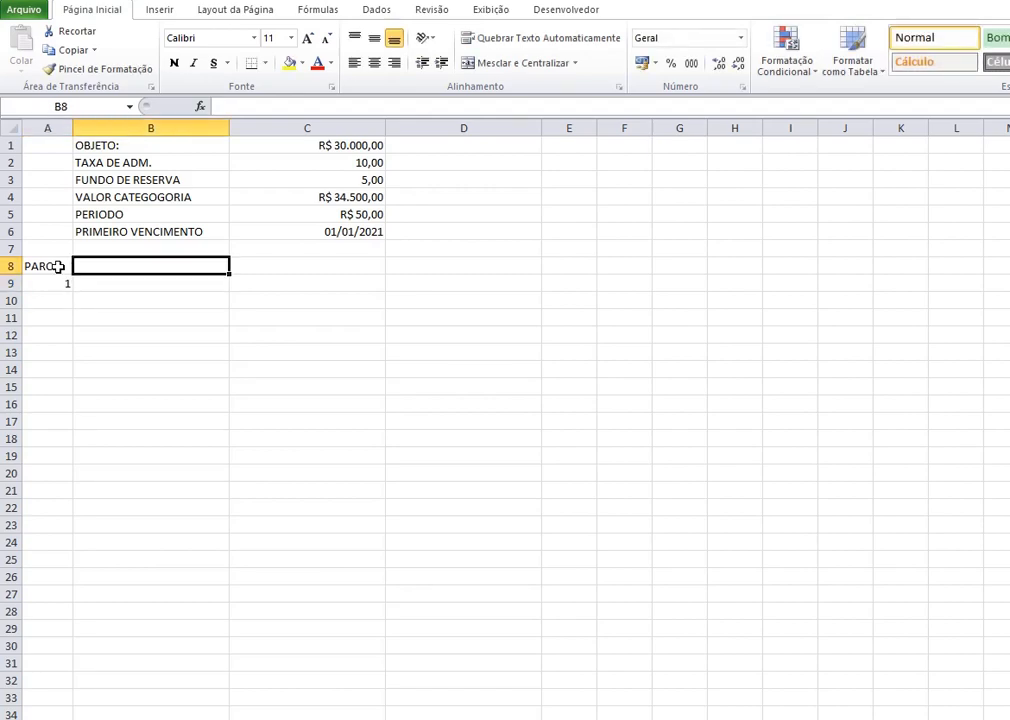
text(VENCIMENTO)
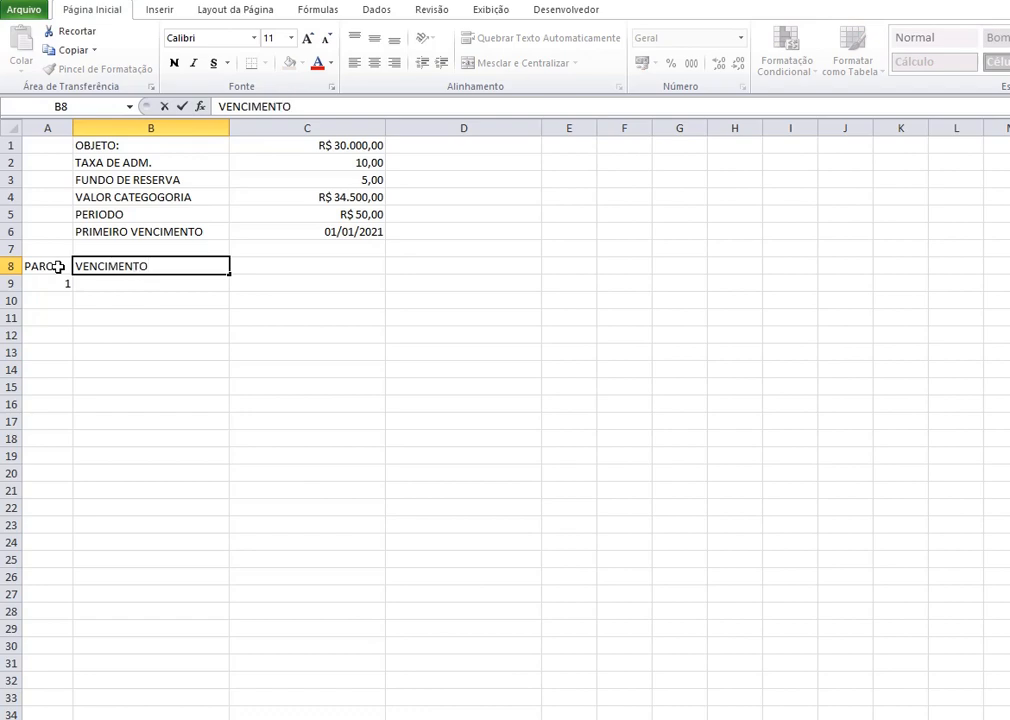
key(Tab)
text(VALO)
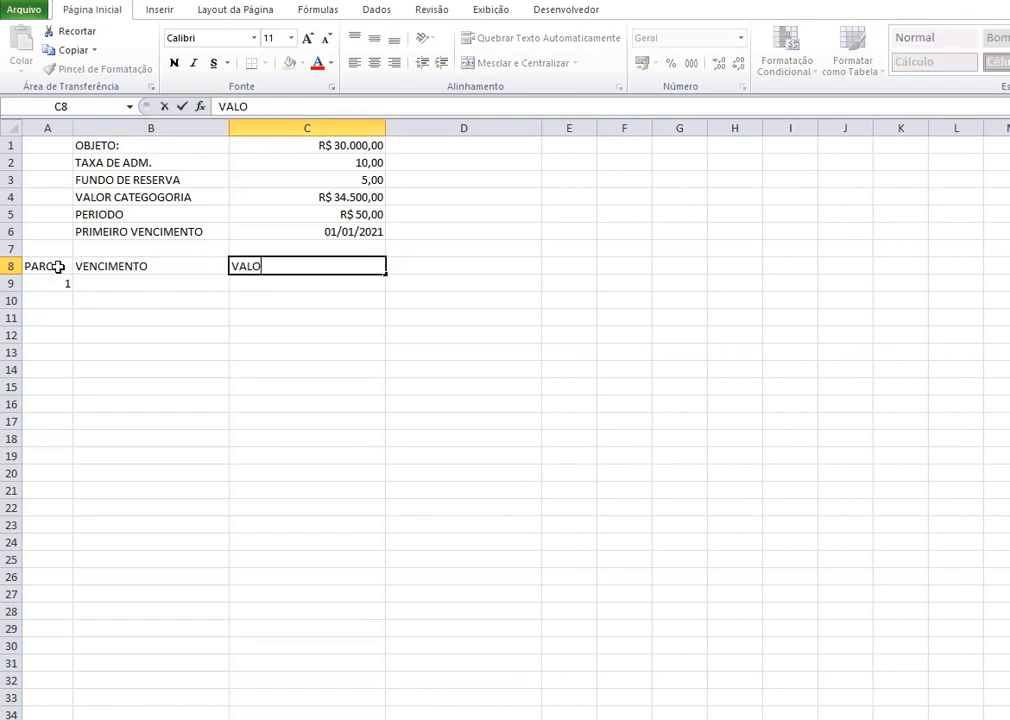
text(R %)
key(Tab)
text(VALOR)
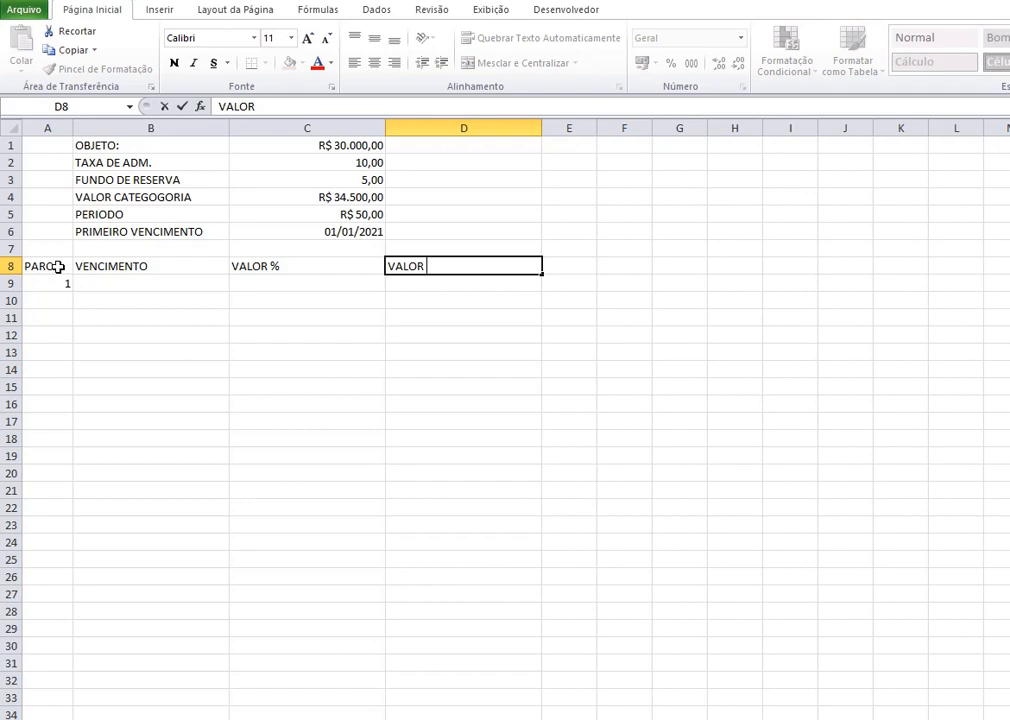
text( R$)
key(Return)
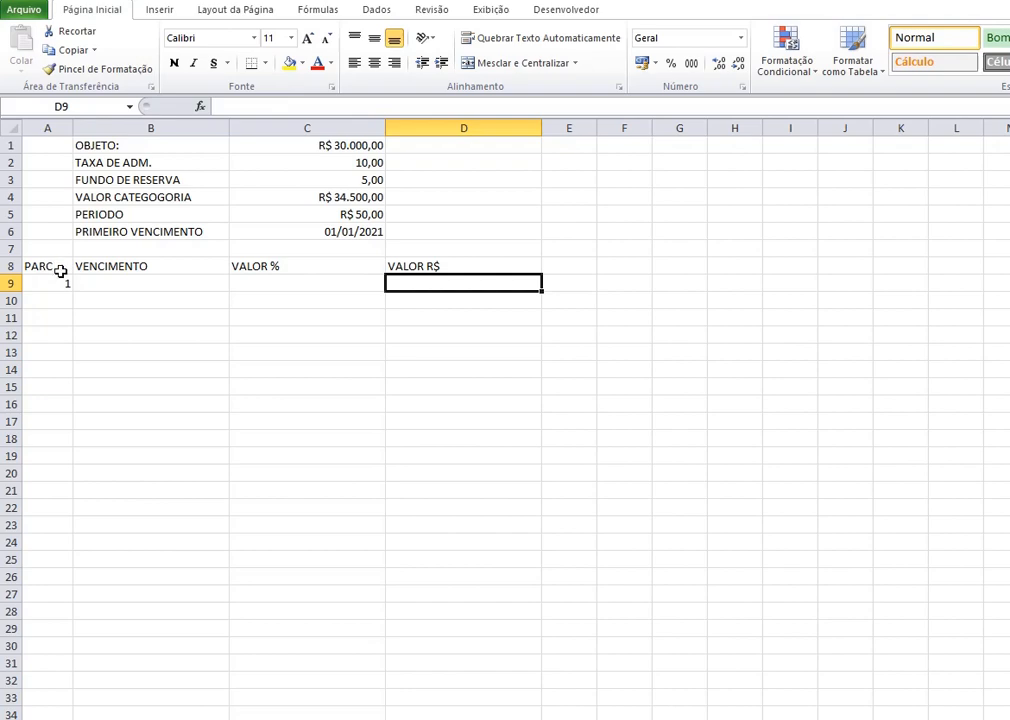
- Link the first instalment's due date in B9 to the PRIMEIRO VENCIMENTO date with =C6
click(144, 284)
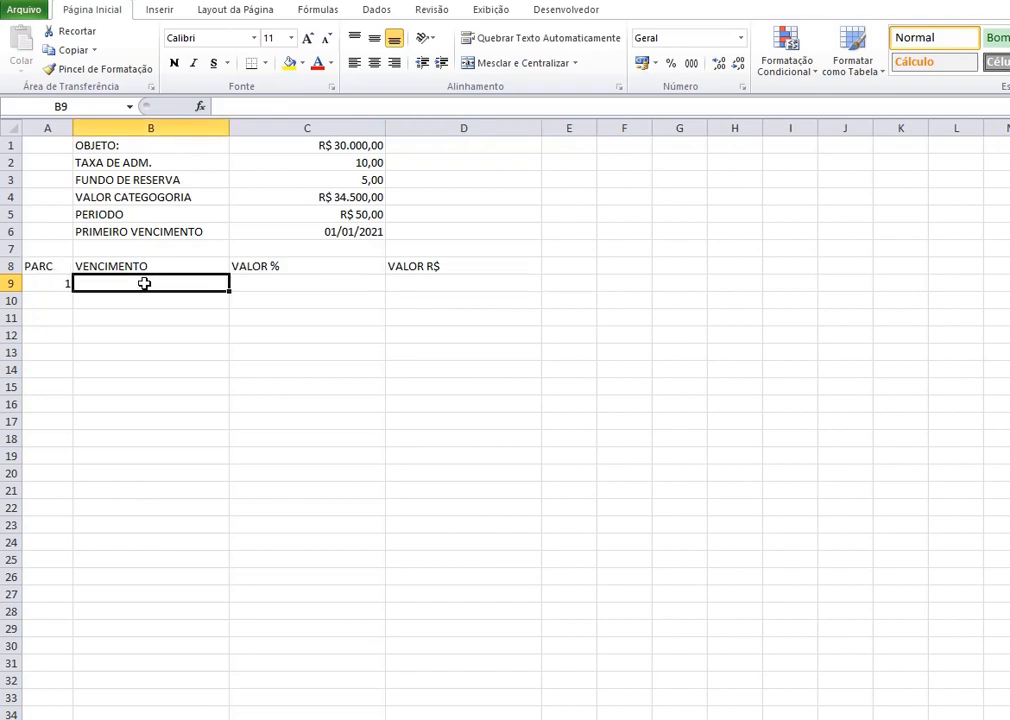
text(=)
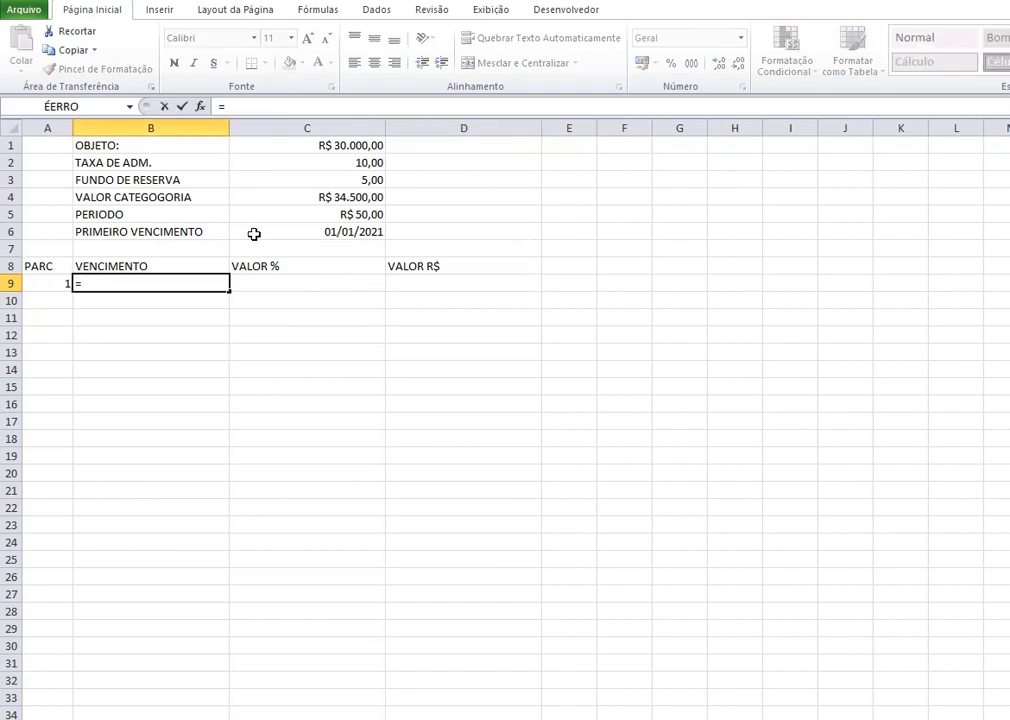
click(318, 232)
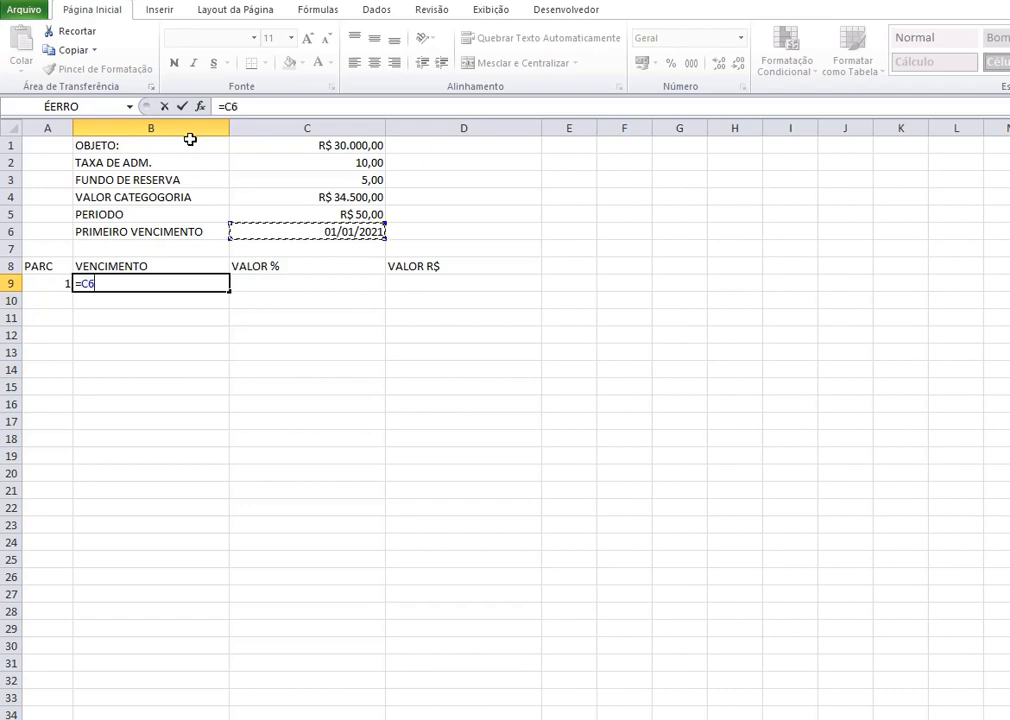
key(Return)
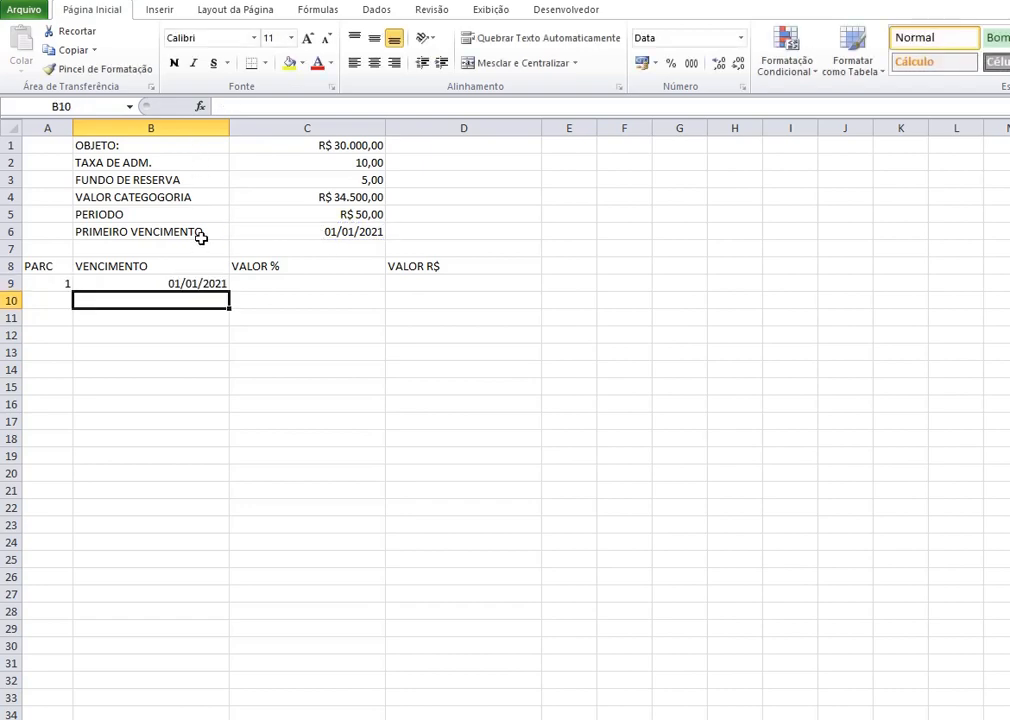
- Change the number format of the PERIODO value in C5 to General (Geral)
click(276, 283)
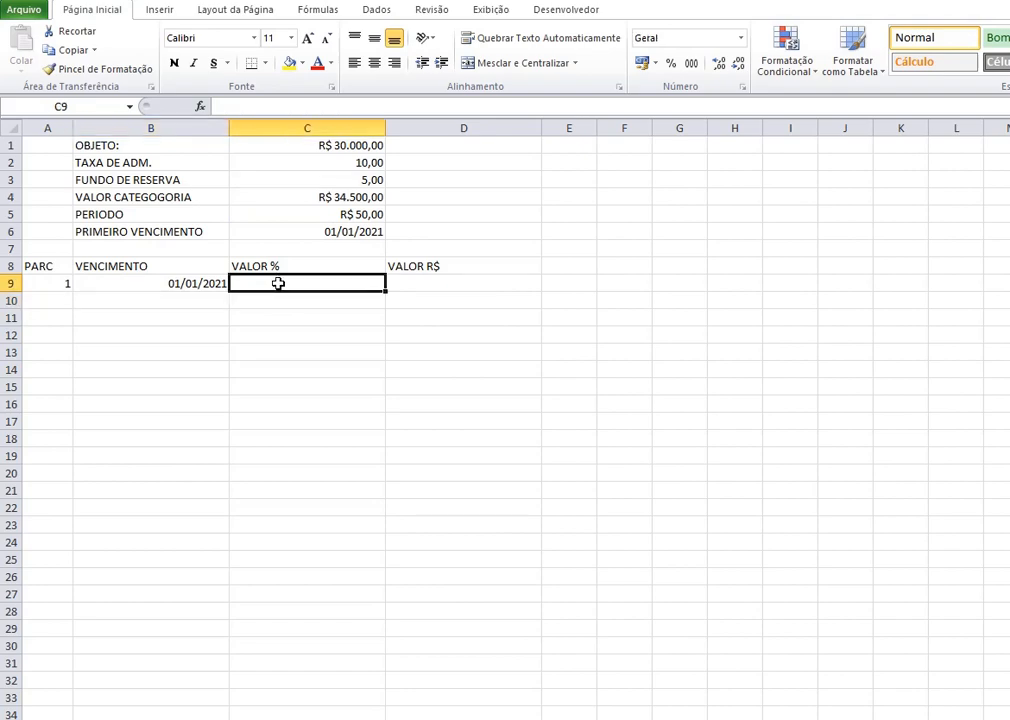
click(325, 216)
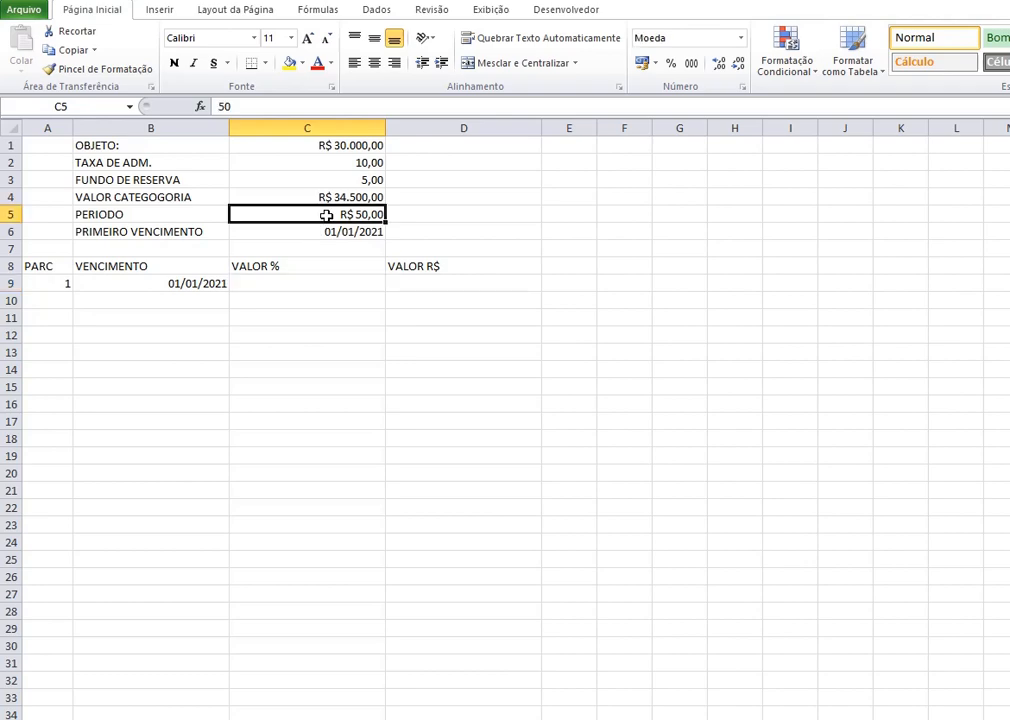
click(740, 38)
click(711, 68)
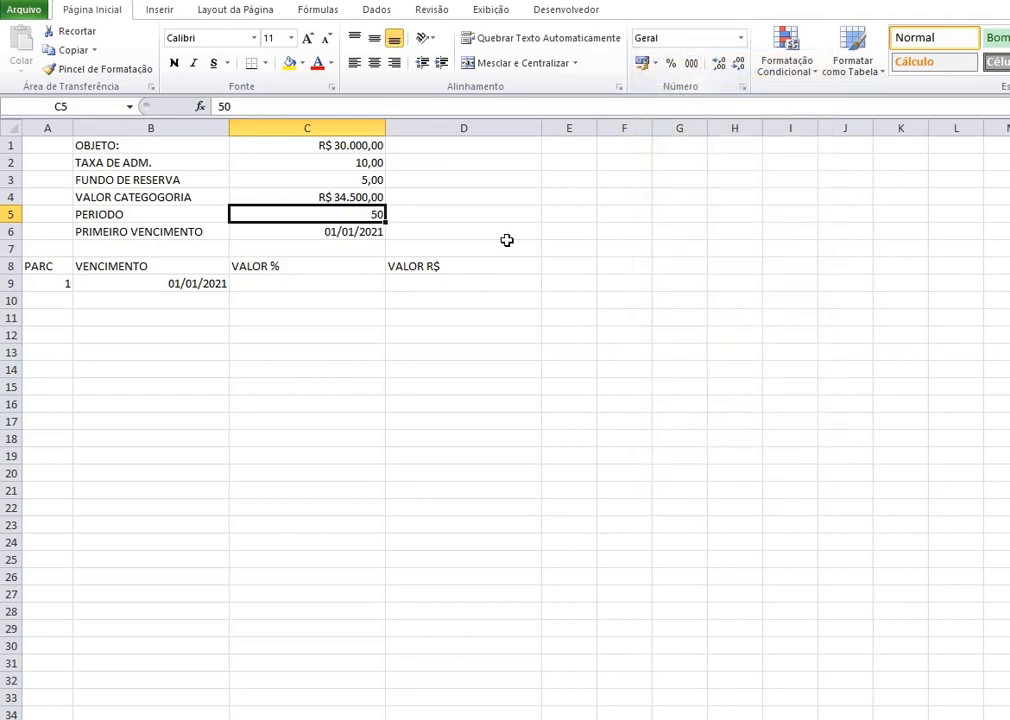
click(419, 227)
click(376, 216)
- Calculate the first instalment's percentage in C9 with =100/$C$5, using an absolute reference to the period
click(280, 282)
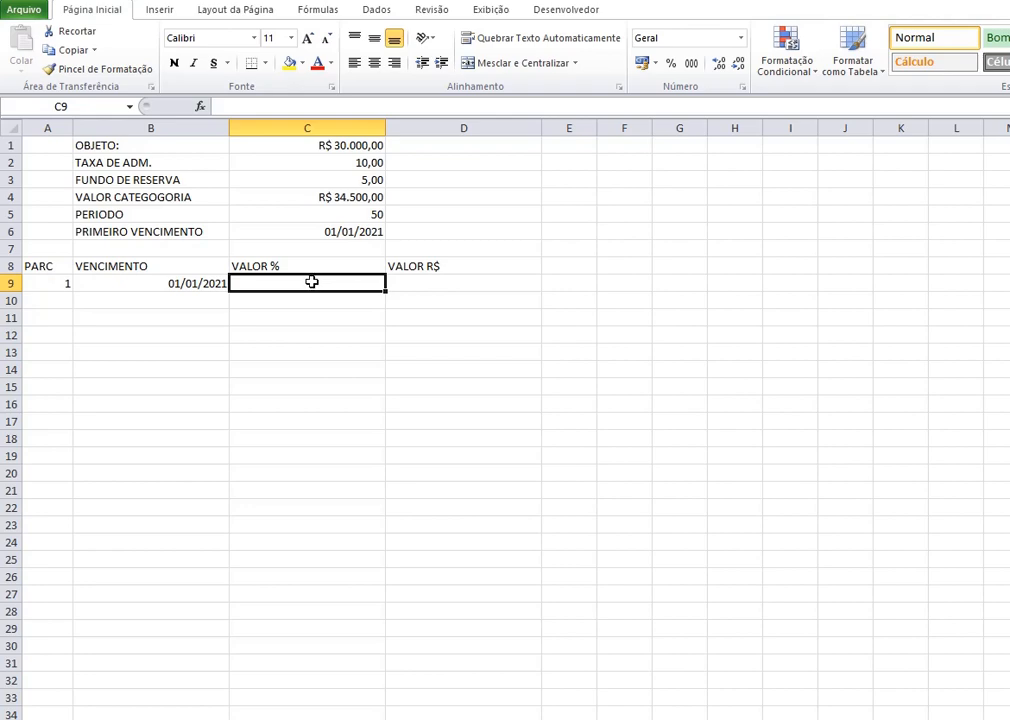
text(=)
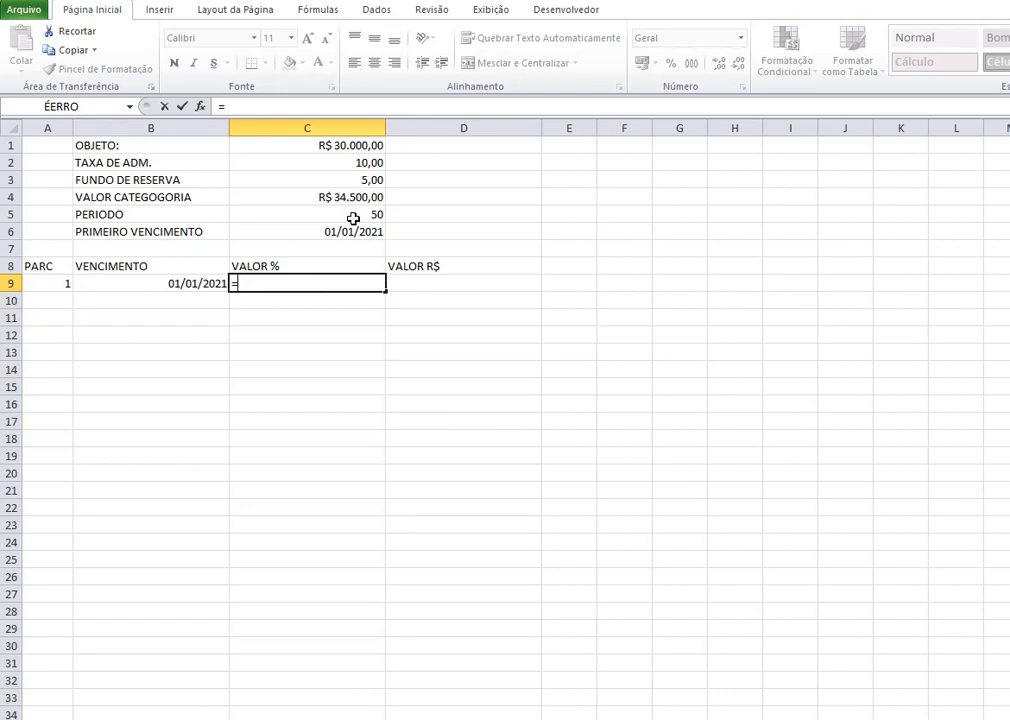
text(100/)
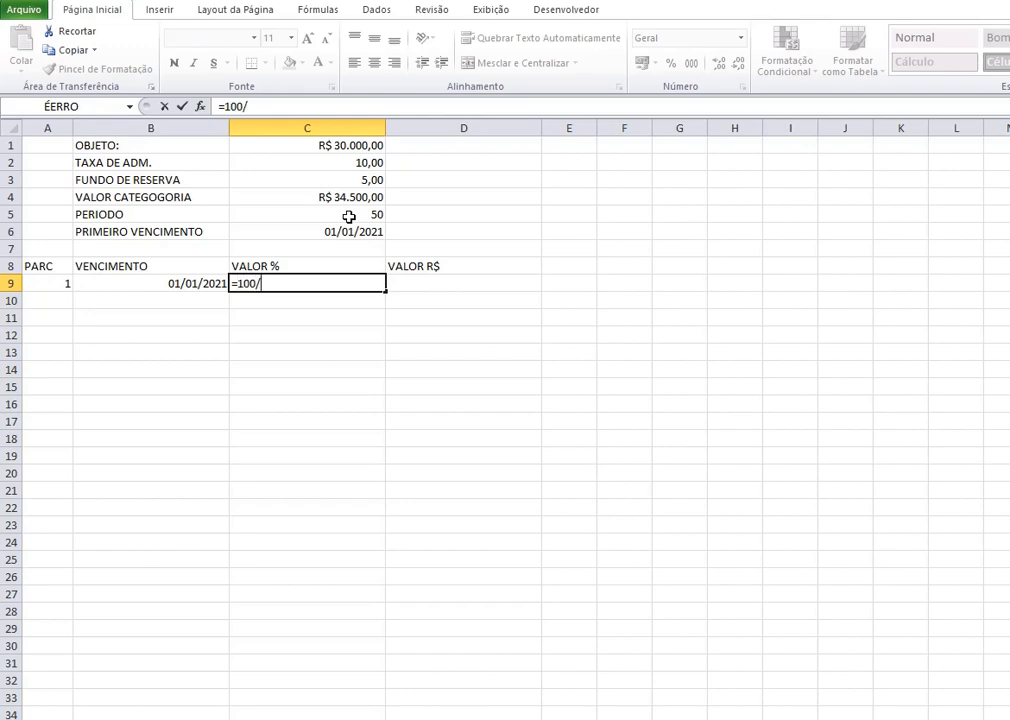
click(349, 216)
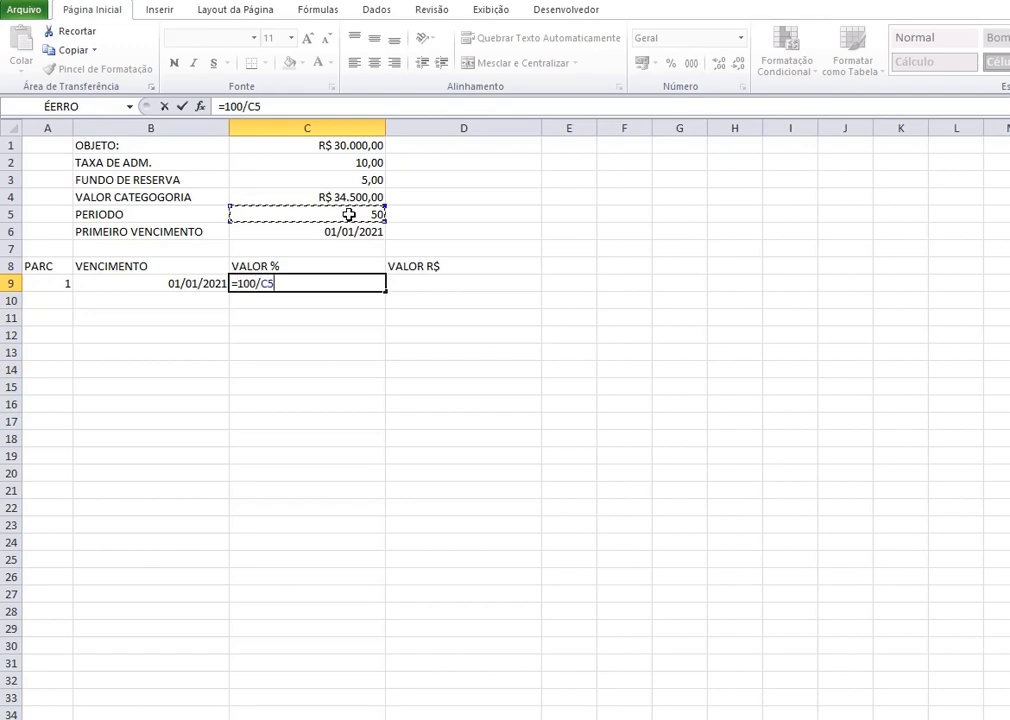
key(F4)
key(Return)
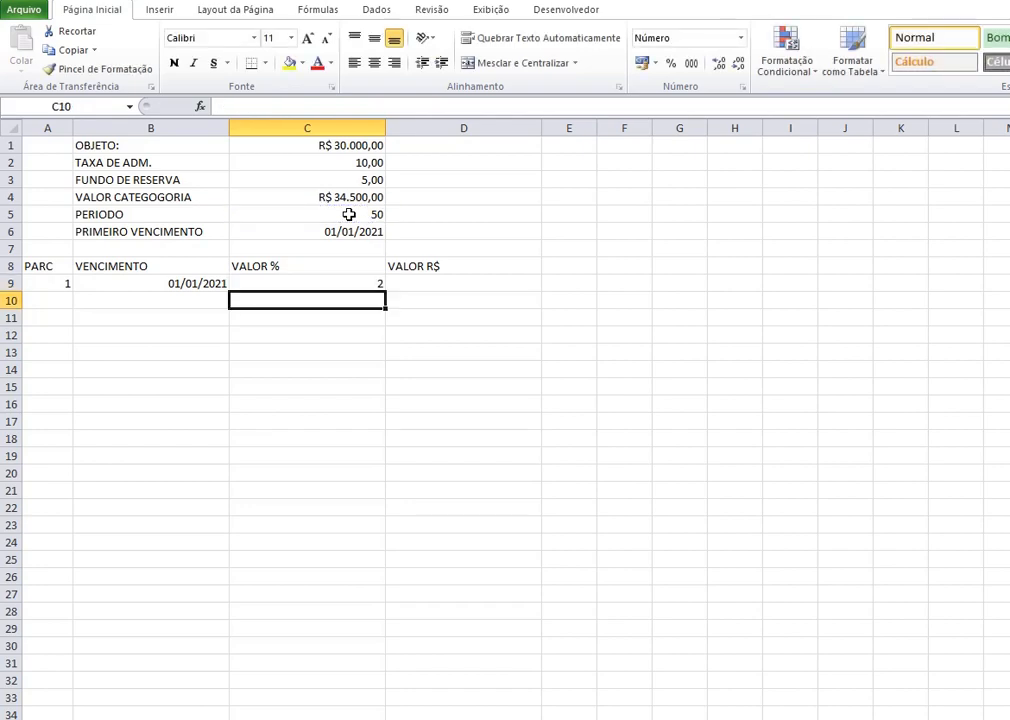
- Format the percentage in C9 as a Number (Número) with 4 decimal places
click(361, 287)
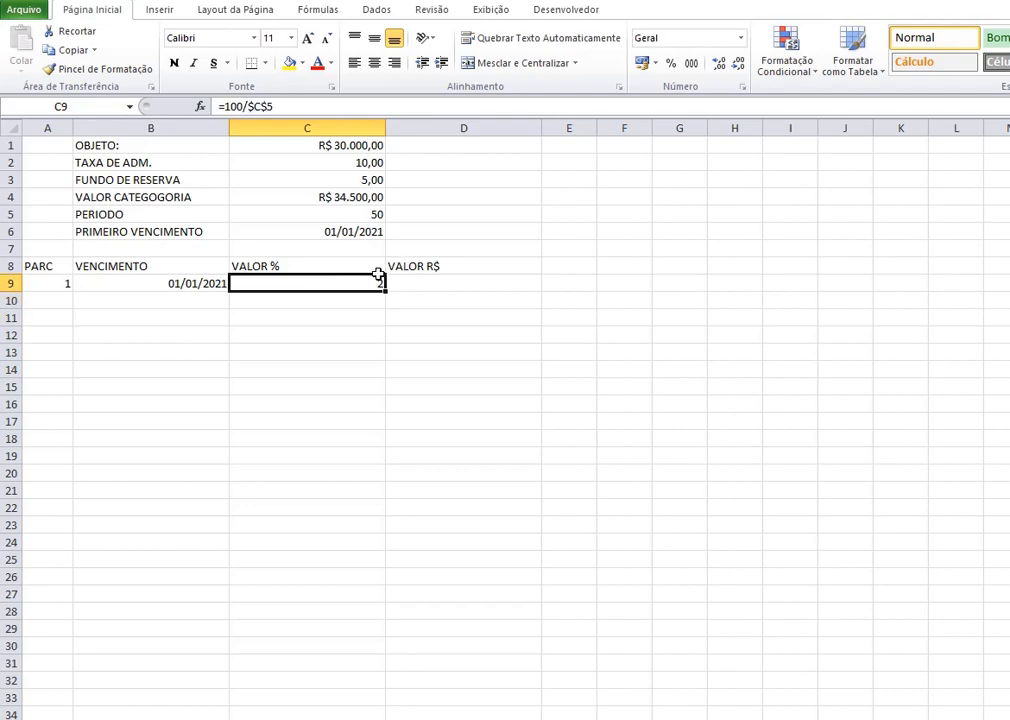
right_click(329, 278)
click(419, 518)
click(220, 398)
click(430, 421)
click(430, 421)
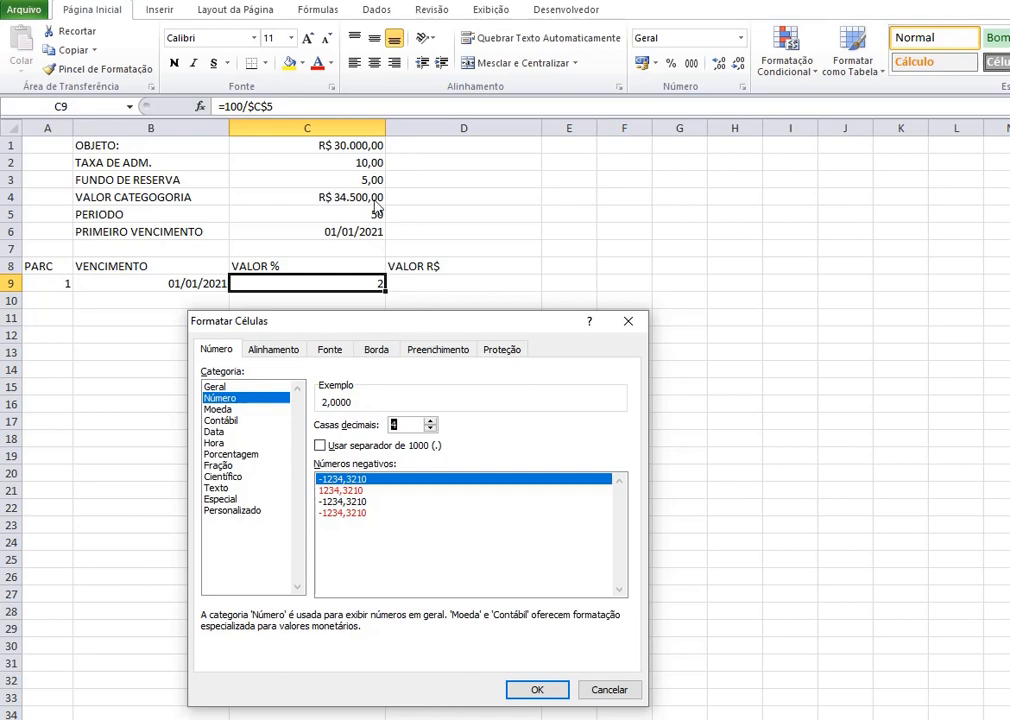
click(539, 690)
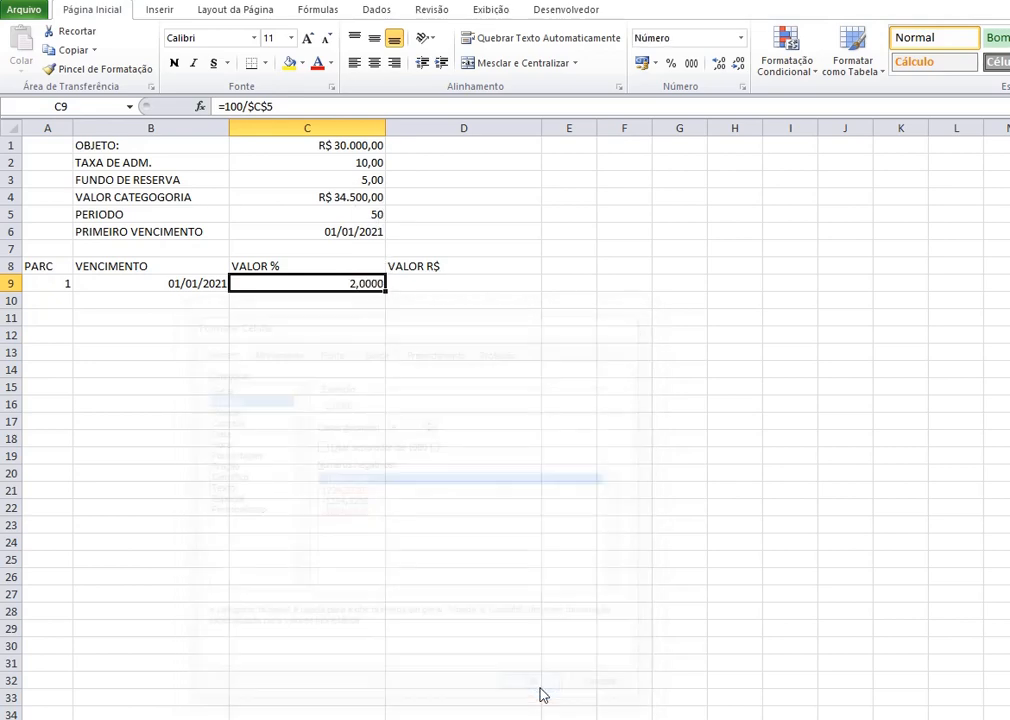
- Calculate the first instalment's amount in D9 with =C4*(100/$C$5)%
click(437, 282)
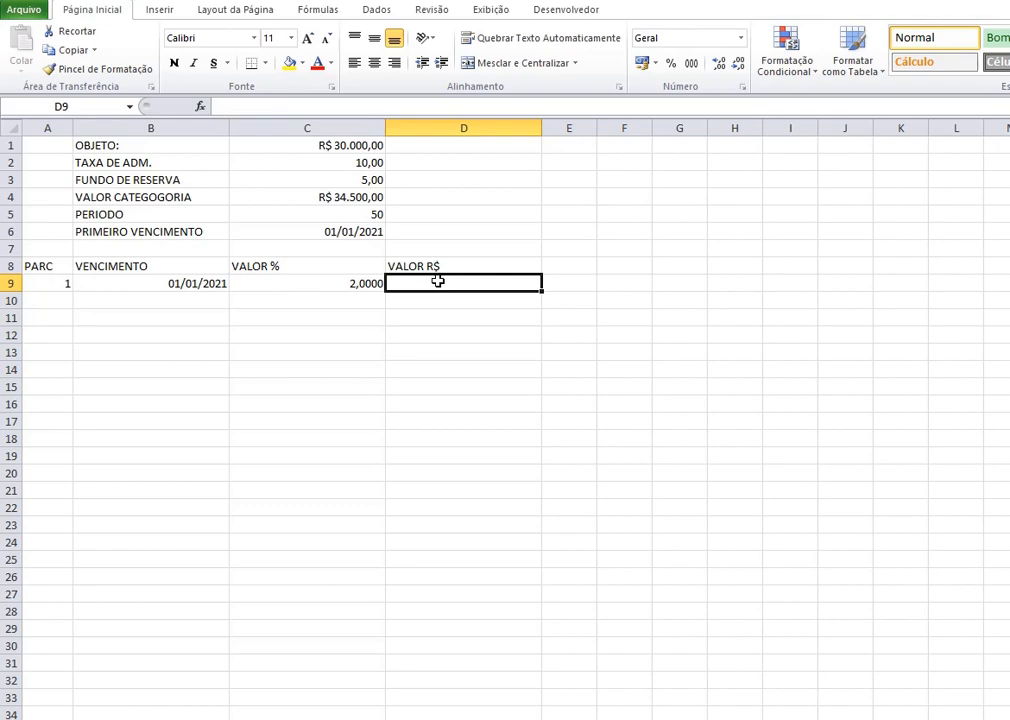
text(=)
click(379, 198)
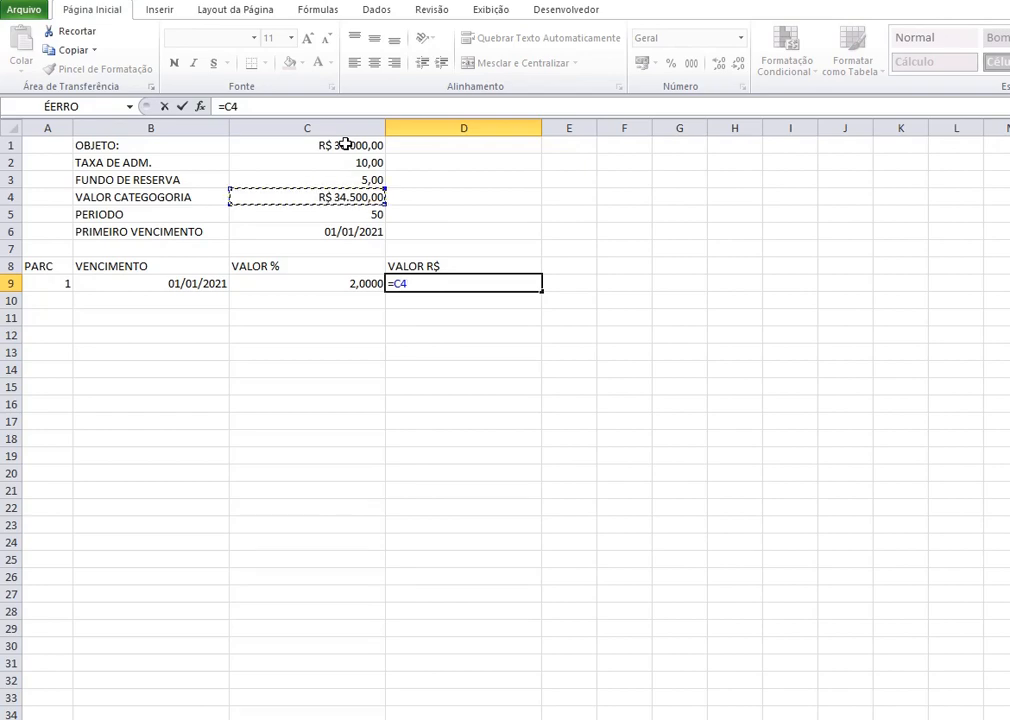
text(*(100/)
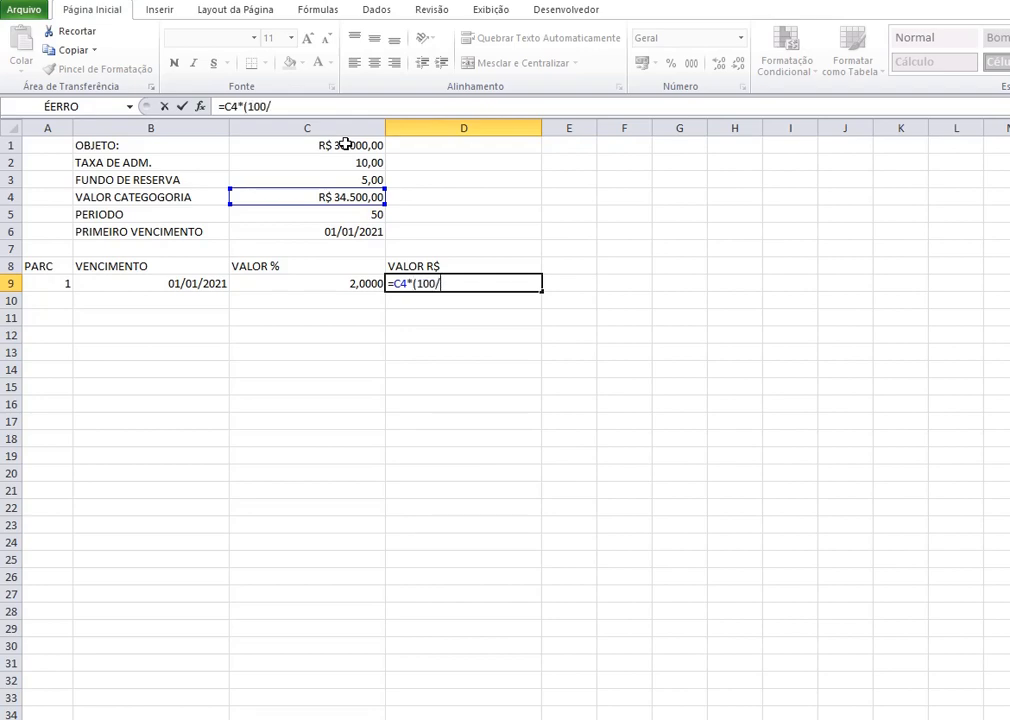
click(342, 210)
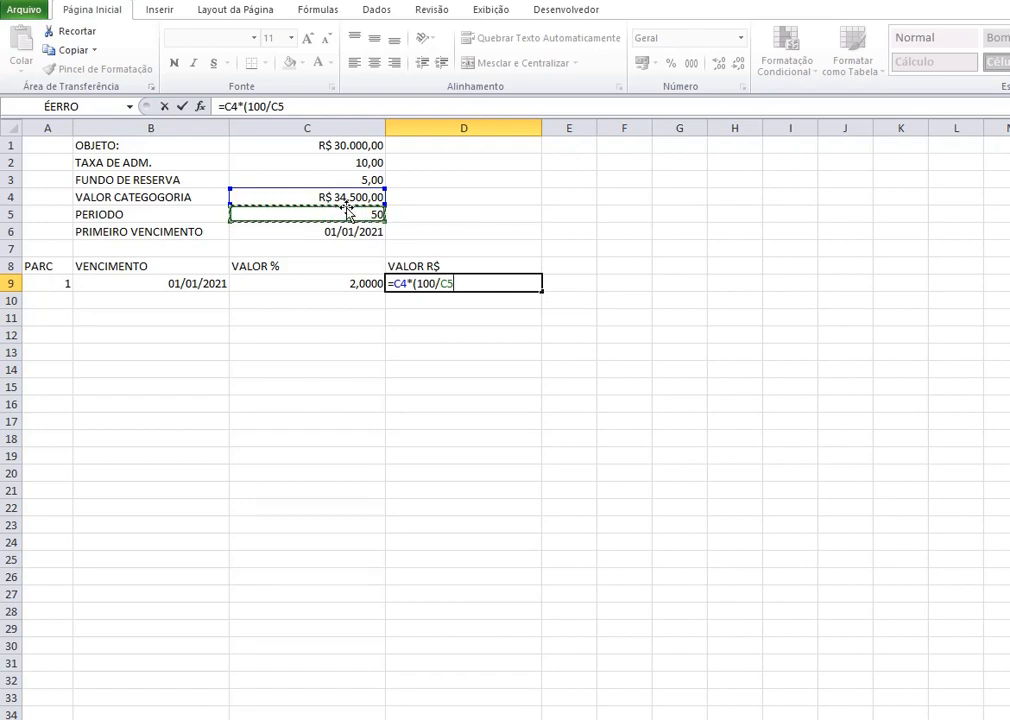
key(F4)
text()%)
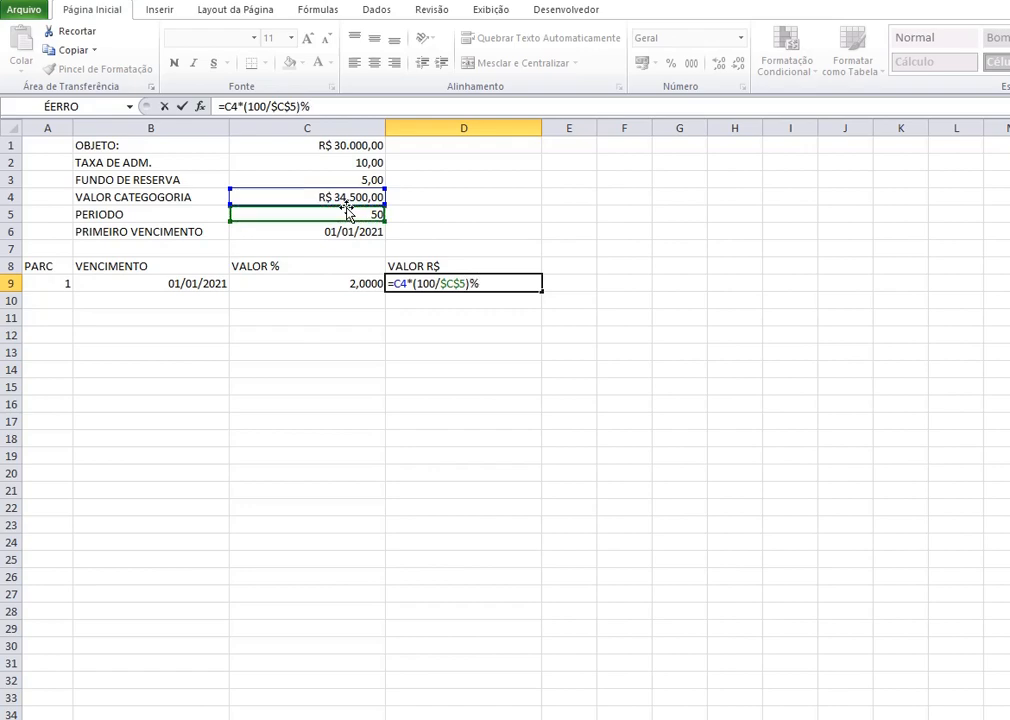
key(Return)
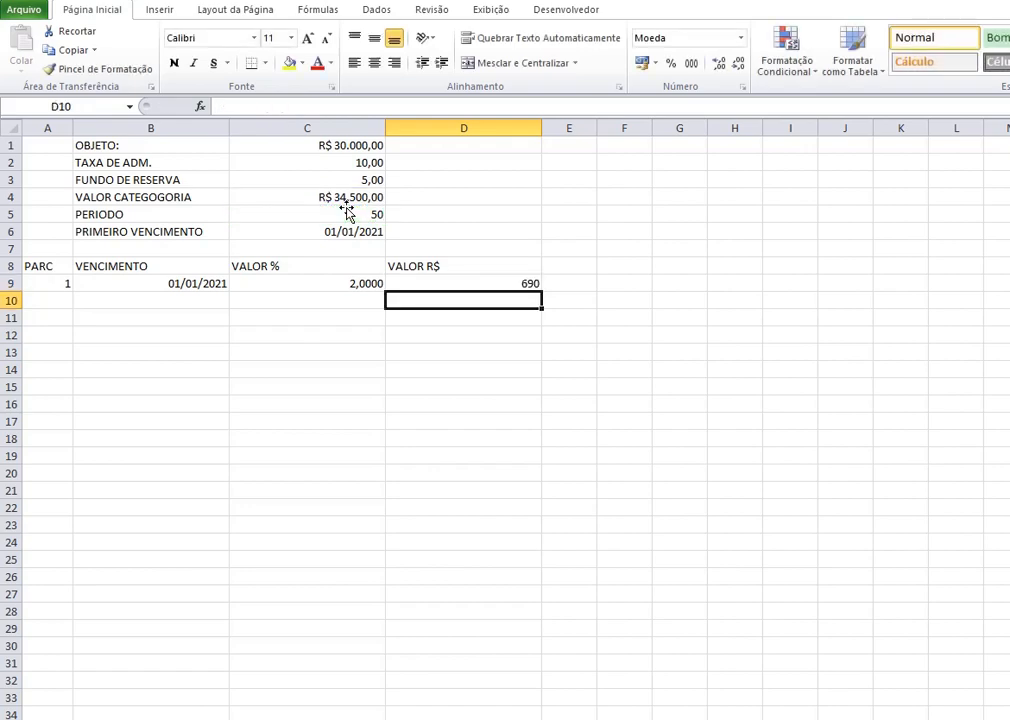
- Format the instalment amount in D9 as currency and check the VALOR CATEGOGORIA formula in C4
click(507, 283)
key(ctrl+shift+4)
click(512, 303)
click(498, 285)
click(366, 198)
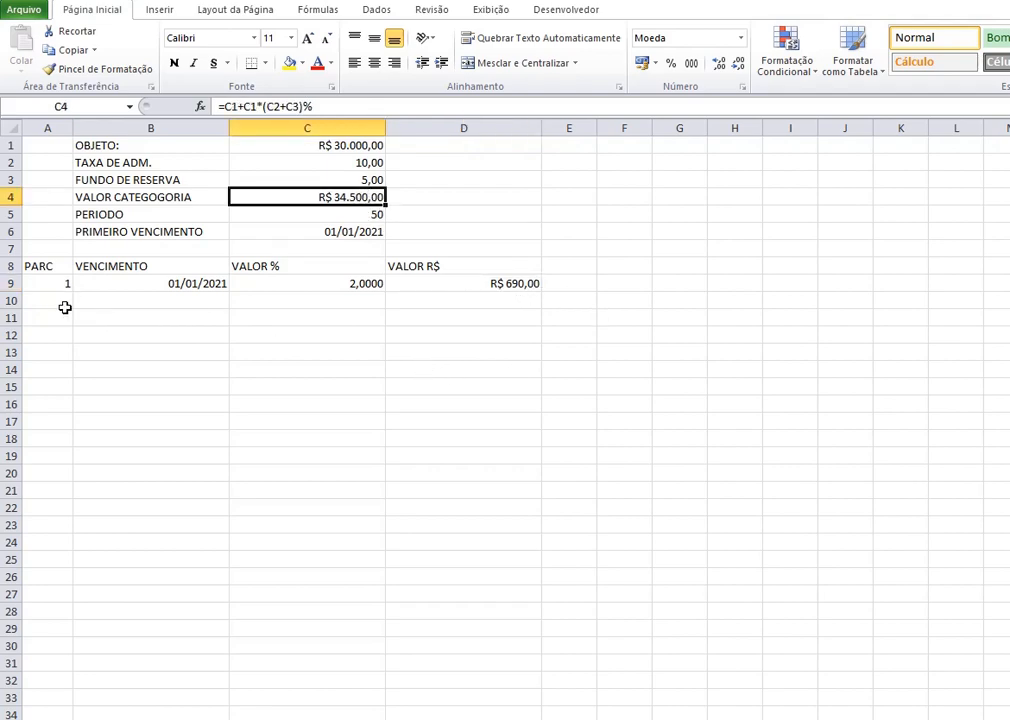
- Start a SE formula in A10 with the test OU(A9>=$C$5;A9=""), using an absolute reference to the period
click(64, 308)
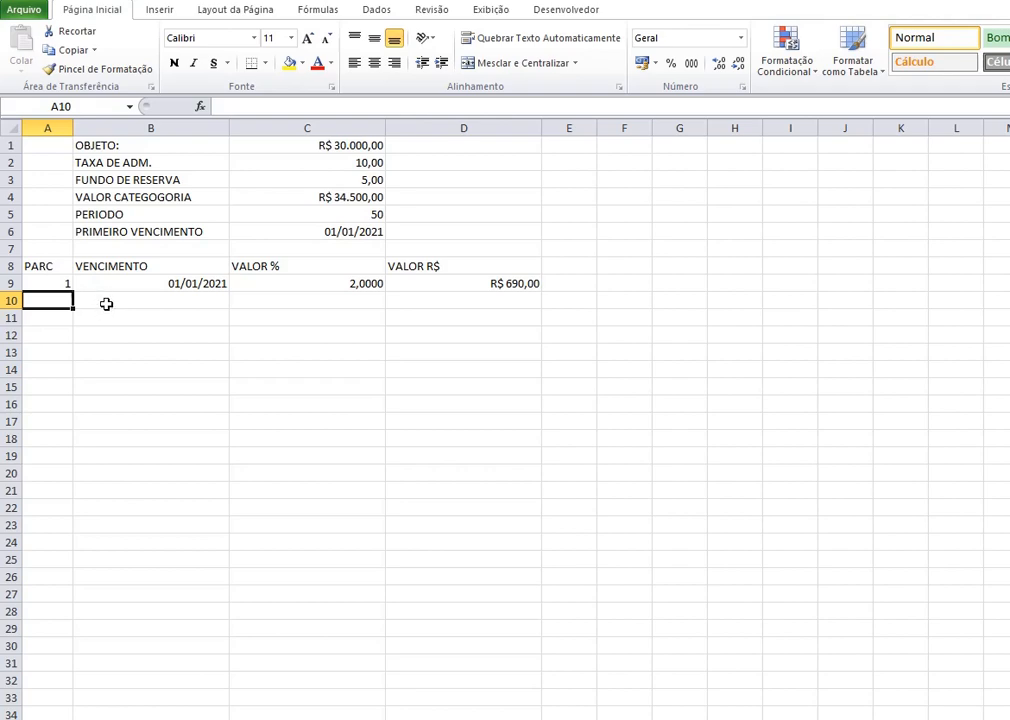
text(=SE()
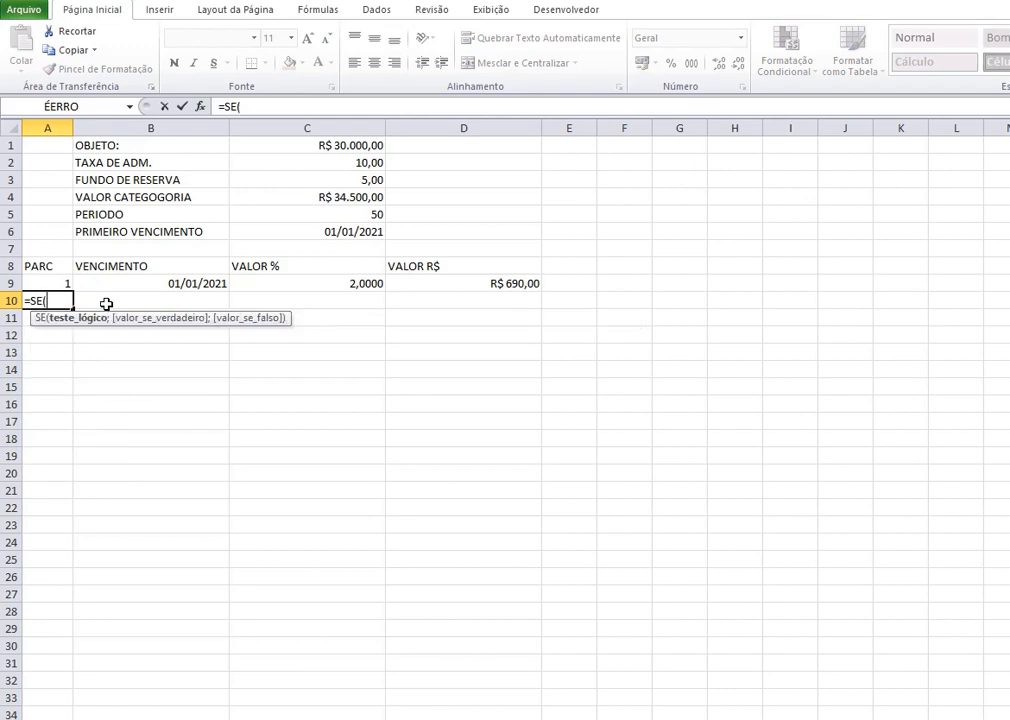
text(OU()
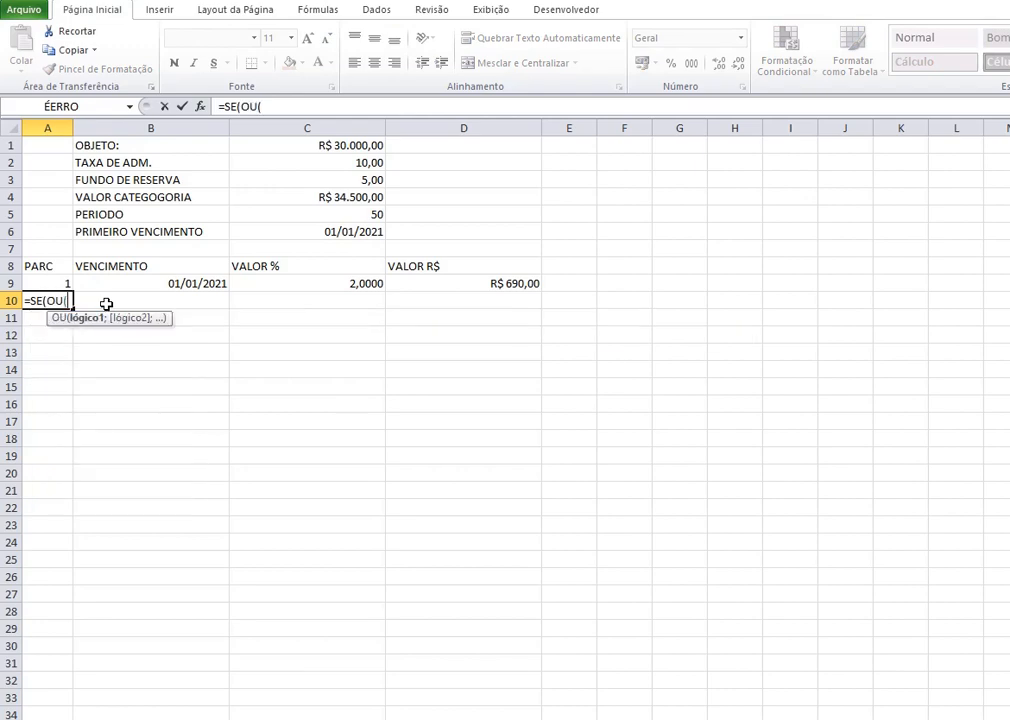
click(59, 283)
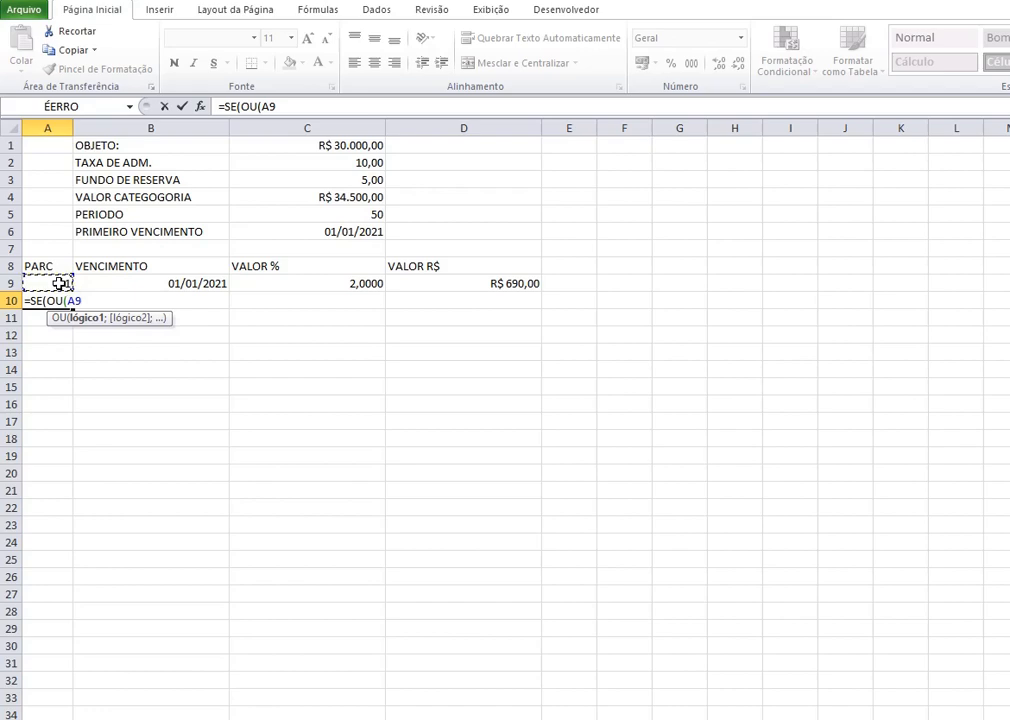
text(>=)
click(359, 215)
key(F4)
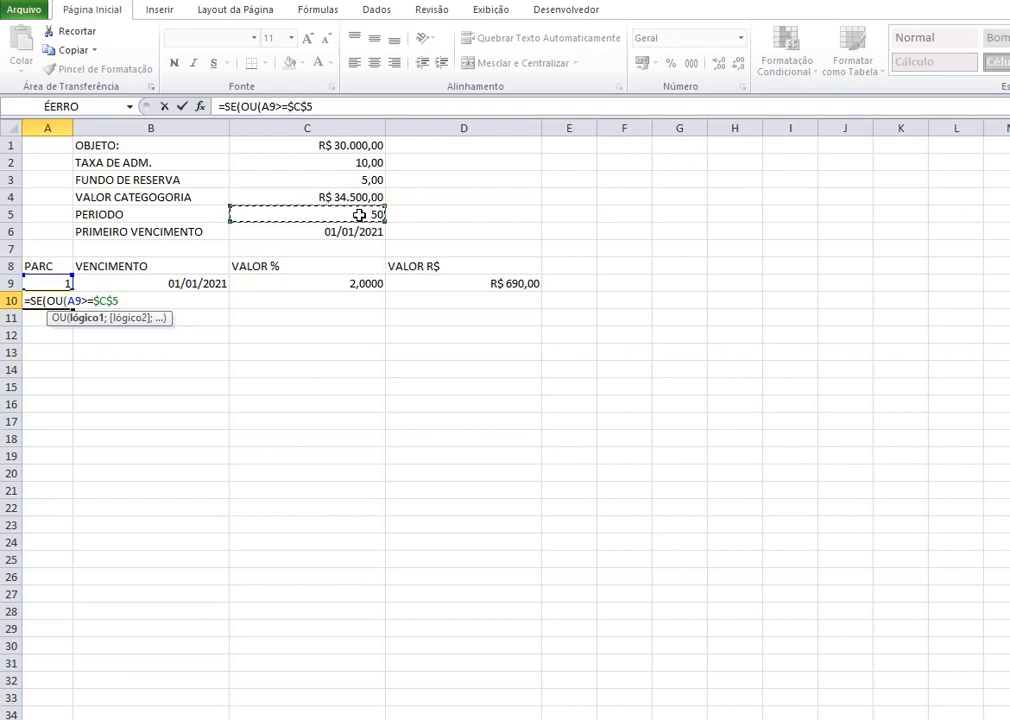
text(;)
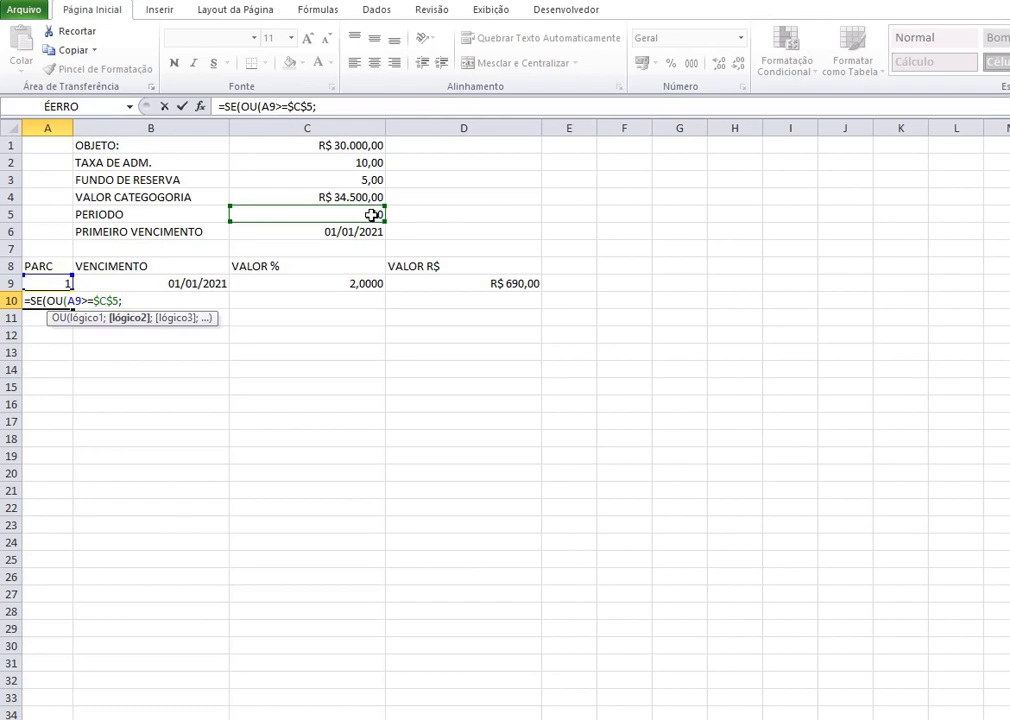
click(54, 283)
text(=""))
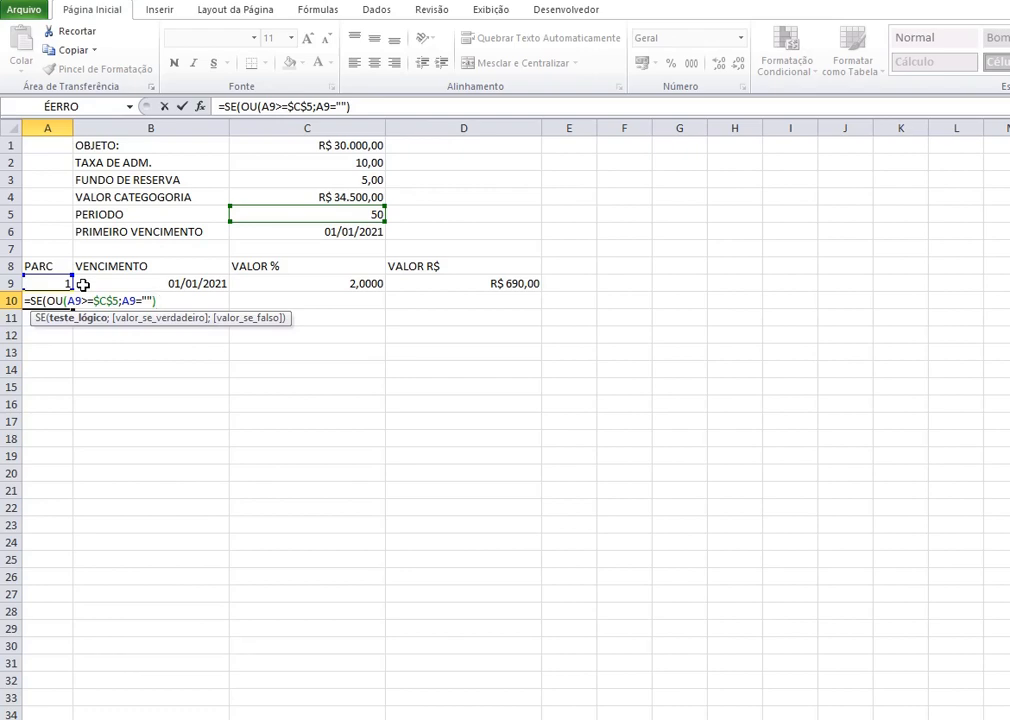
- Complete the A10 formula to return "" when the test is true and A9+1 otherwise, accepting the proposed closing parenthesis
text(;)
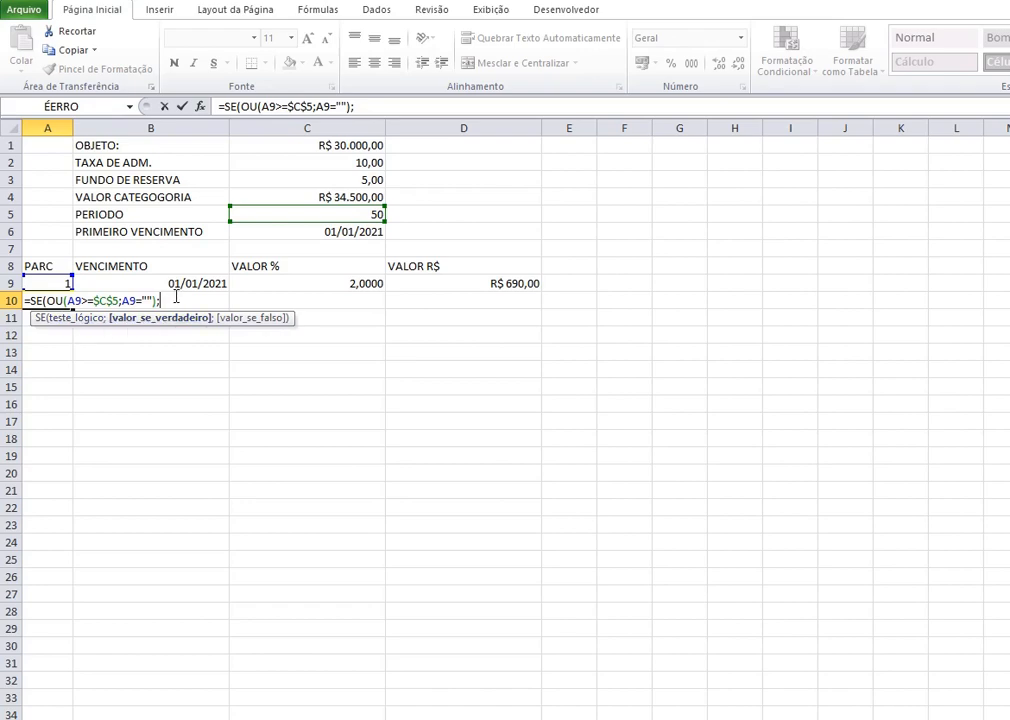
text("";)
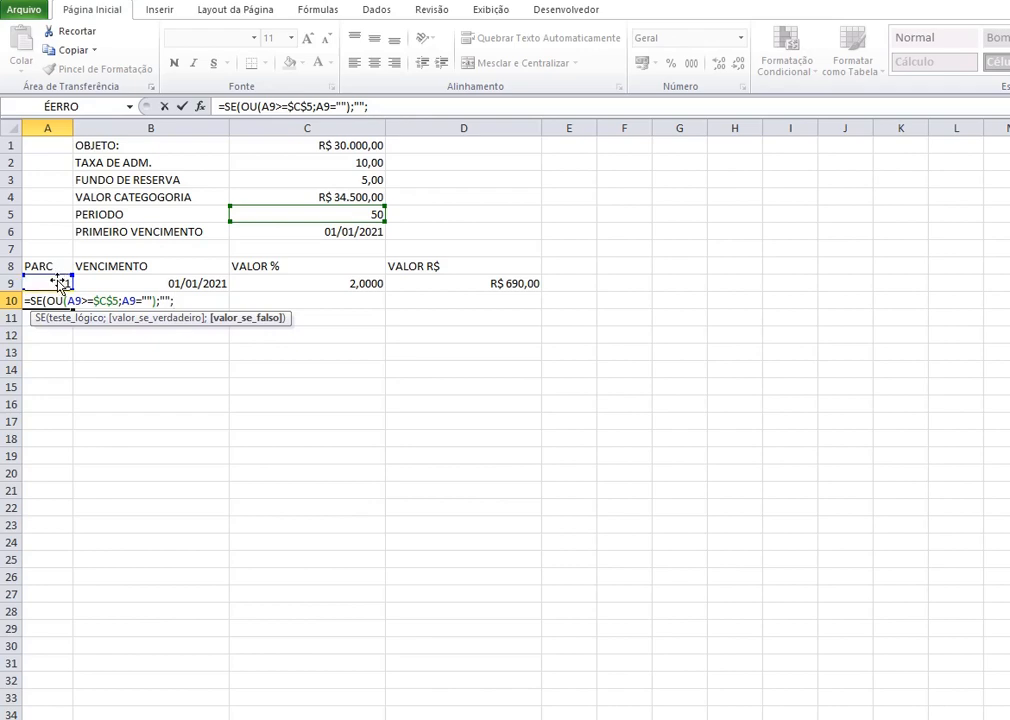
click(60, 284)
text(+1)
key(Return)
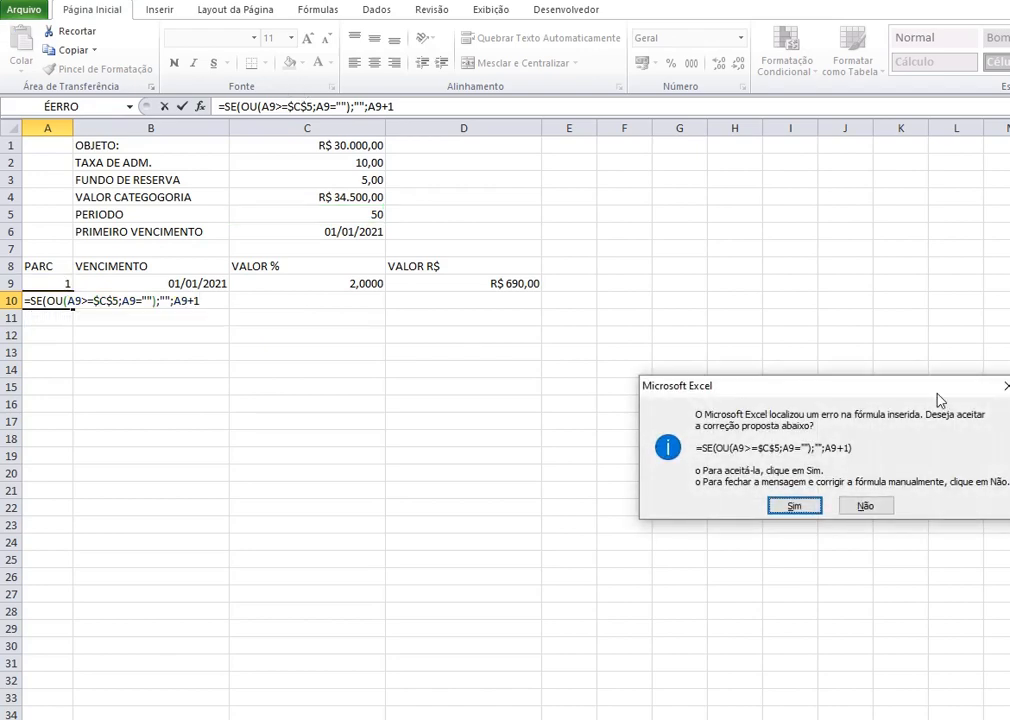
click(795, 507)
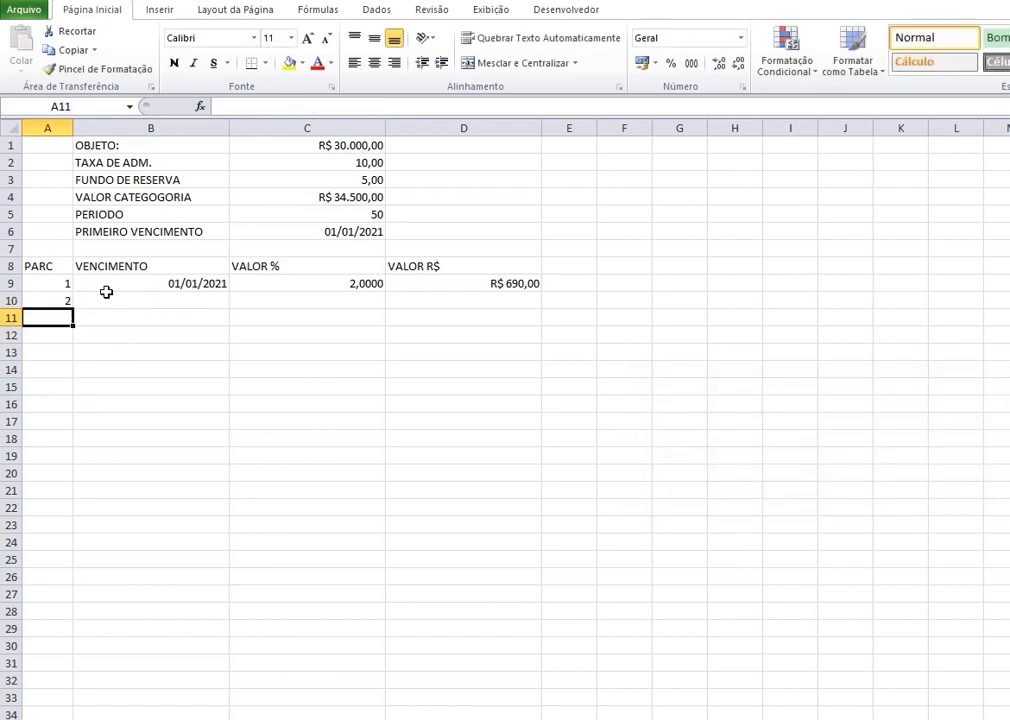
- Fill the instalment number formula from A10 down column A past row 58 and check the last number against the period in C5
click(52, 300)
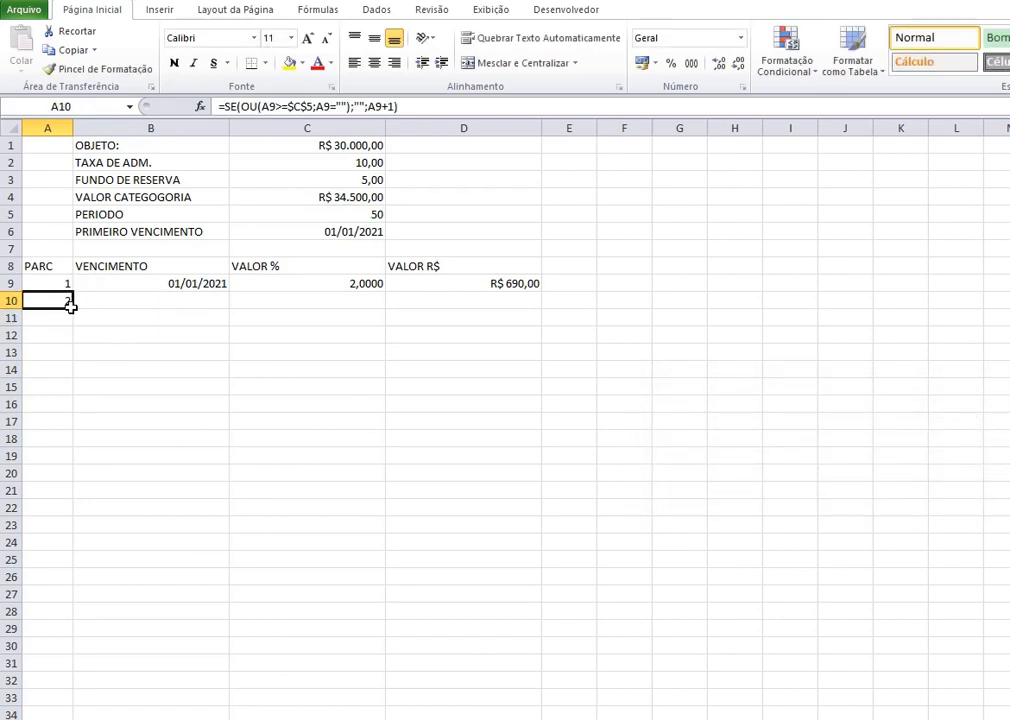
drag(71, 306, 70, 716)
click(52, 491)
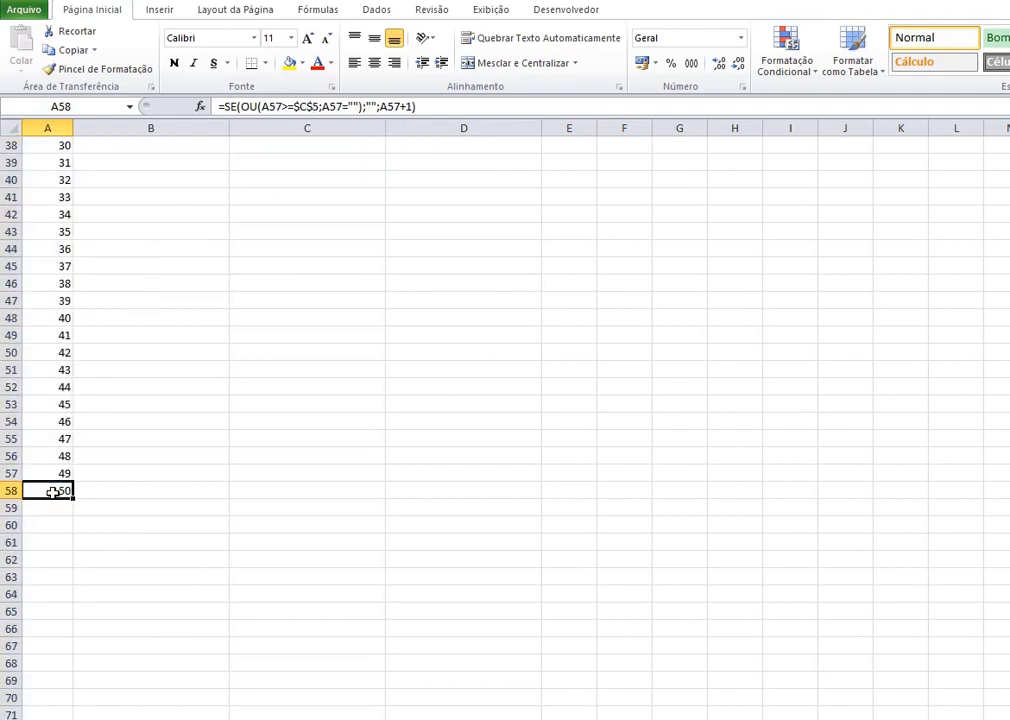
drag(32, 508, 40, 716)
scroll(225, 605, up, 12)
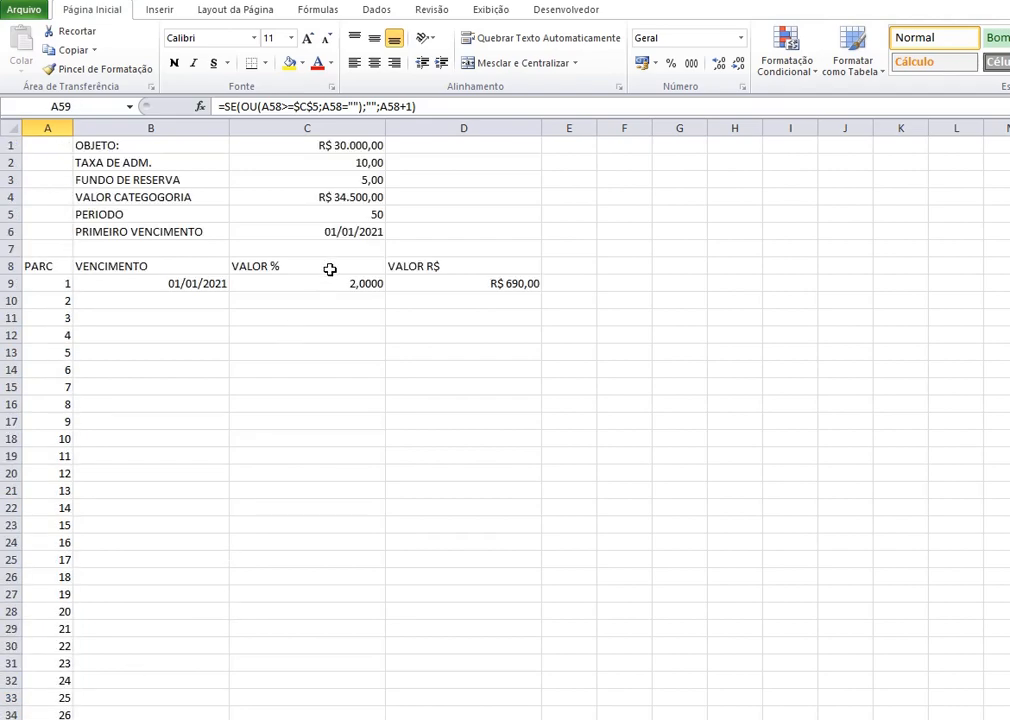
click(345, 212)
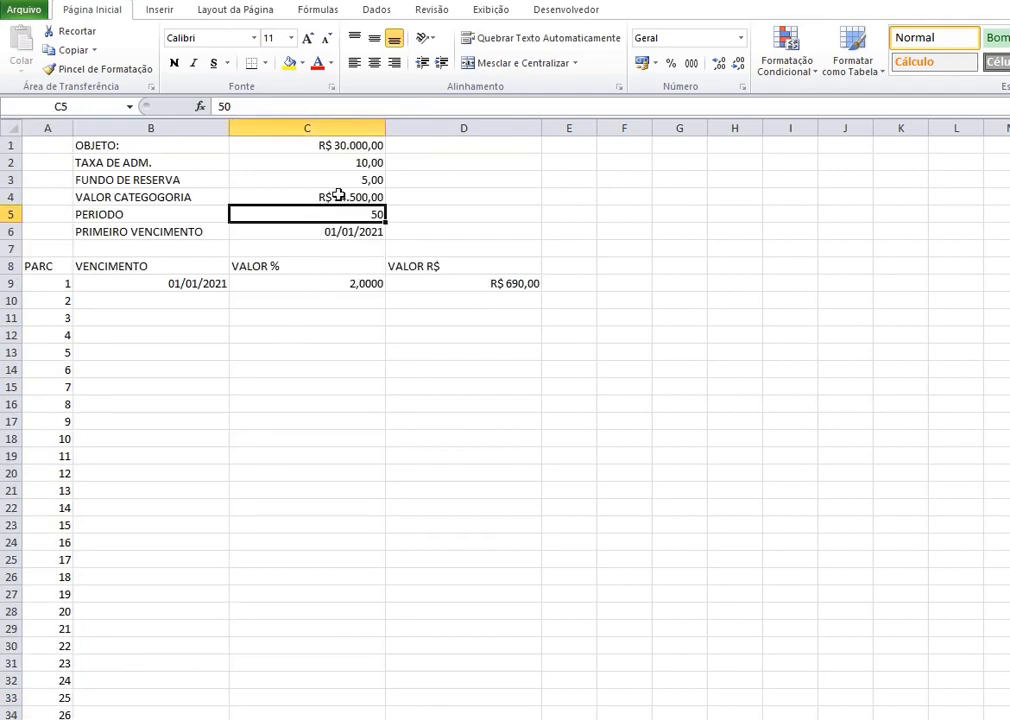
- Calculate the second instalment's due date in B10 with =SE(A10<>"";DATAM(B9;1);"")
click(127, 304)
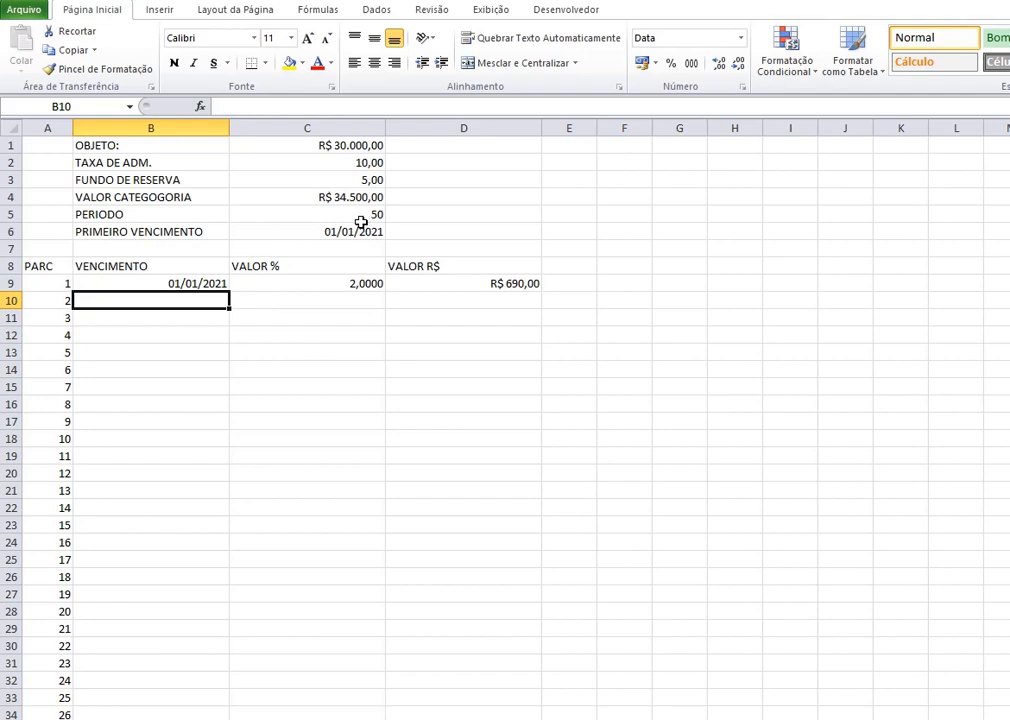
text(=SE)
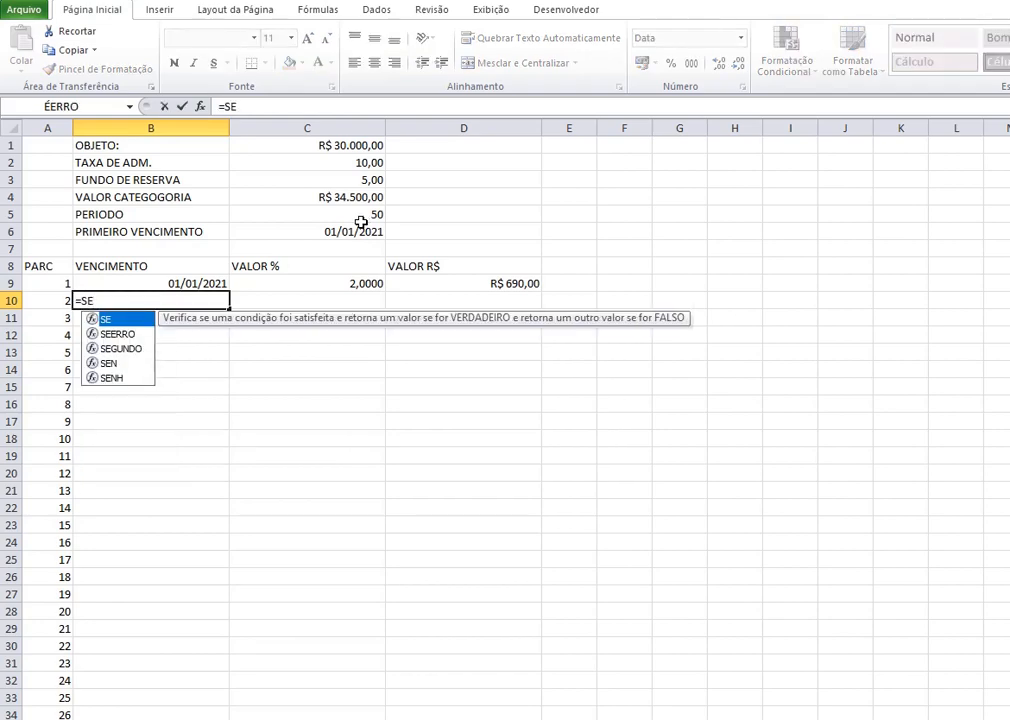
text(()
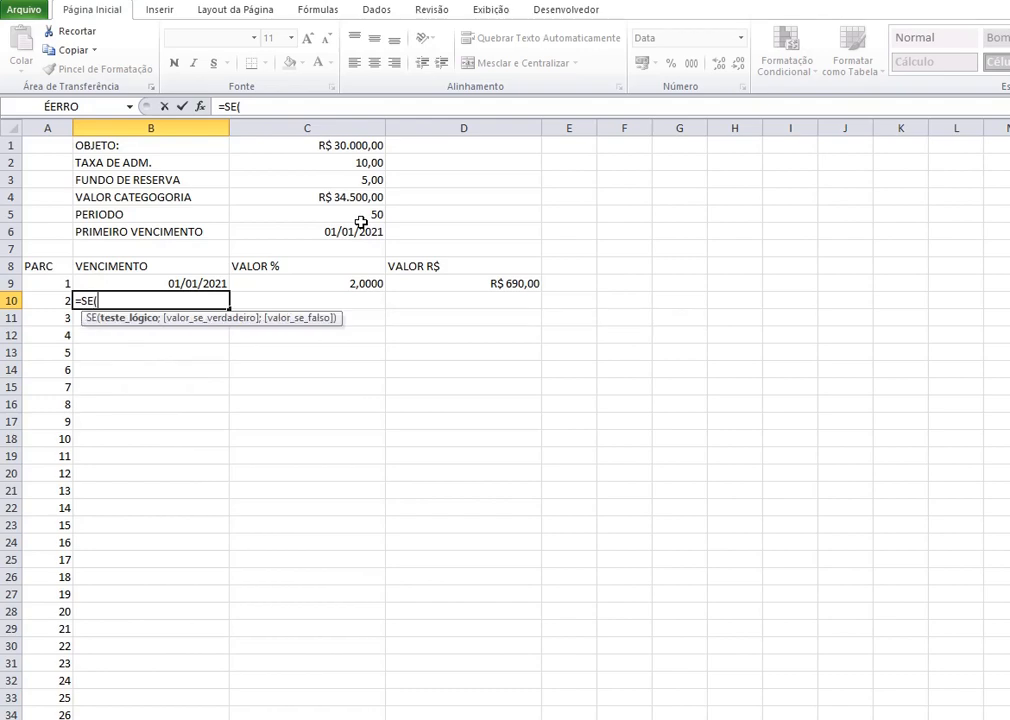
click(49, 300)
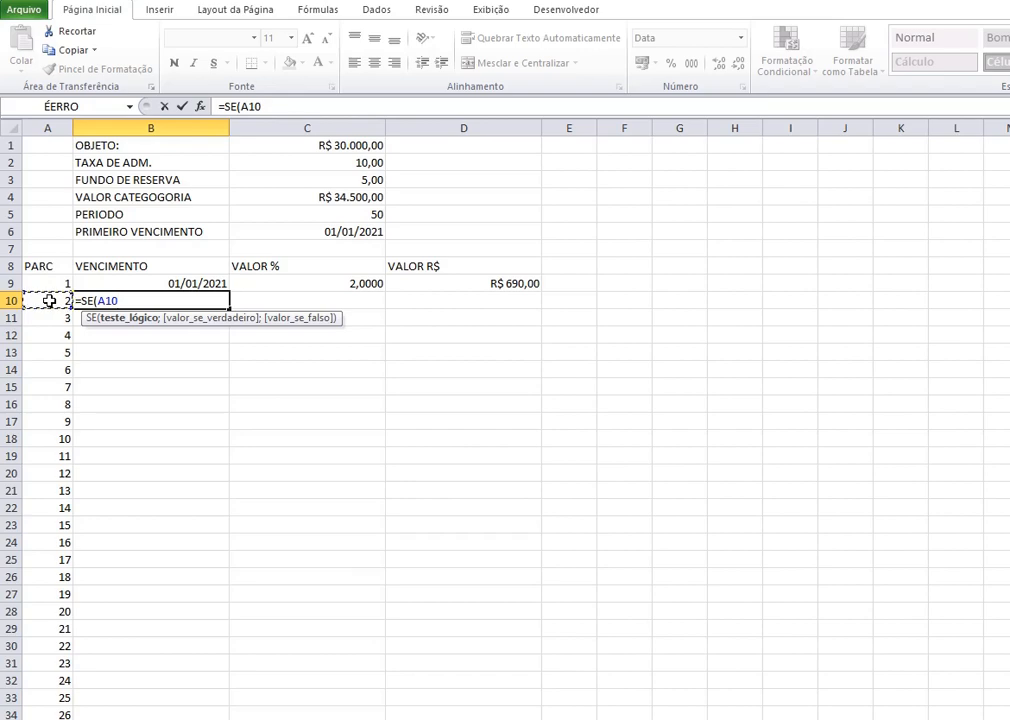
text(<>"";)
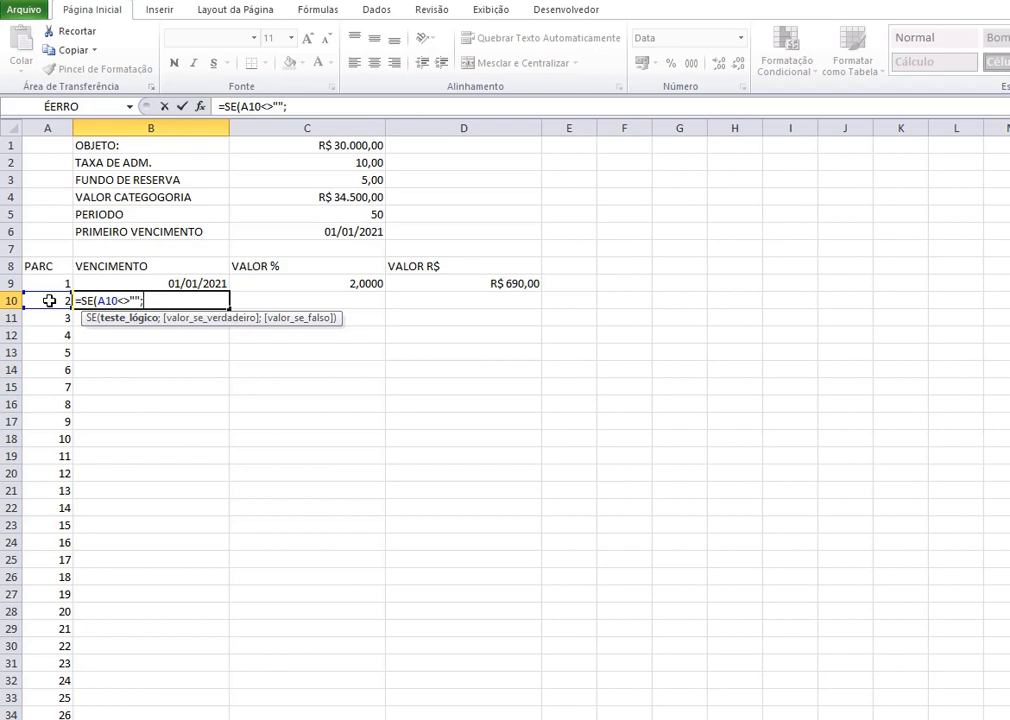
click(176, 286)
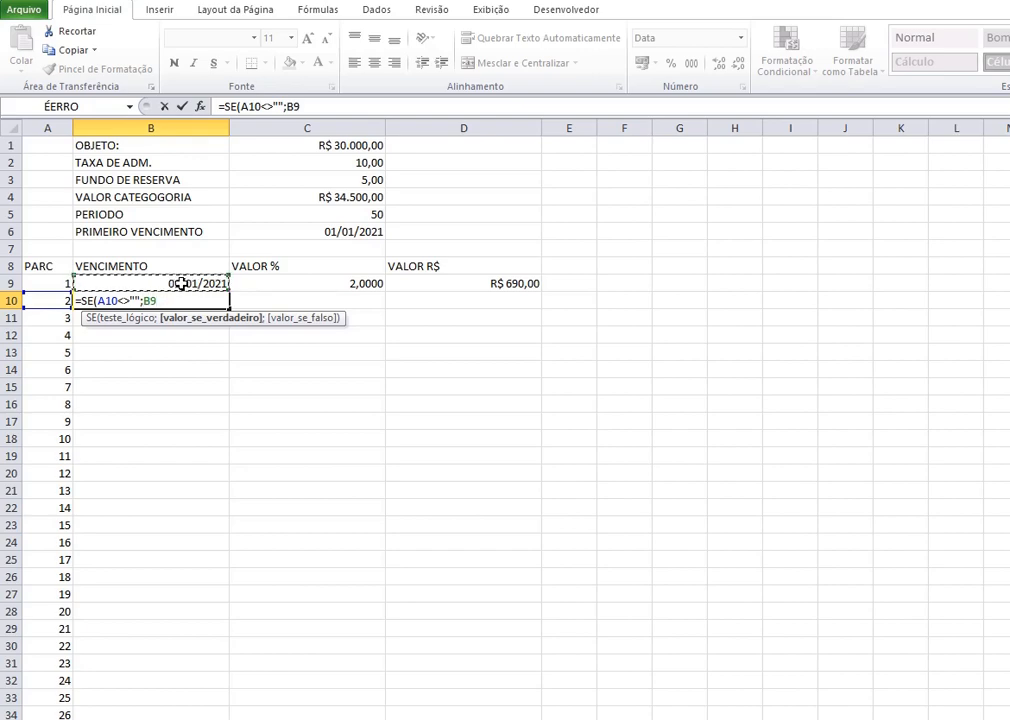
click(303, 107)
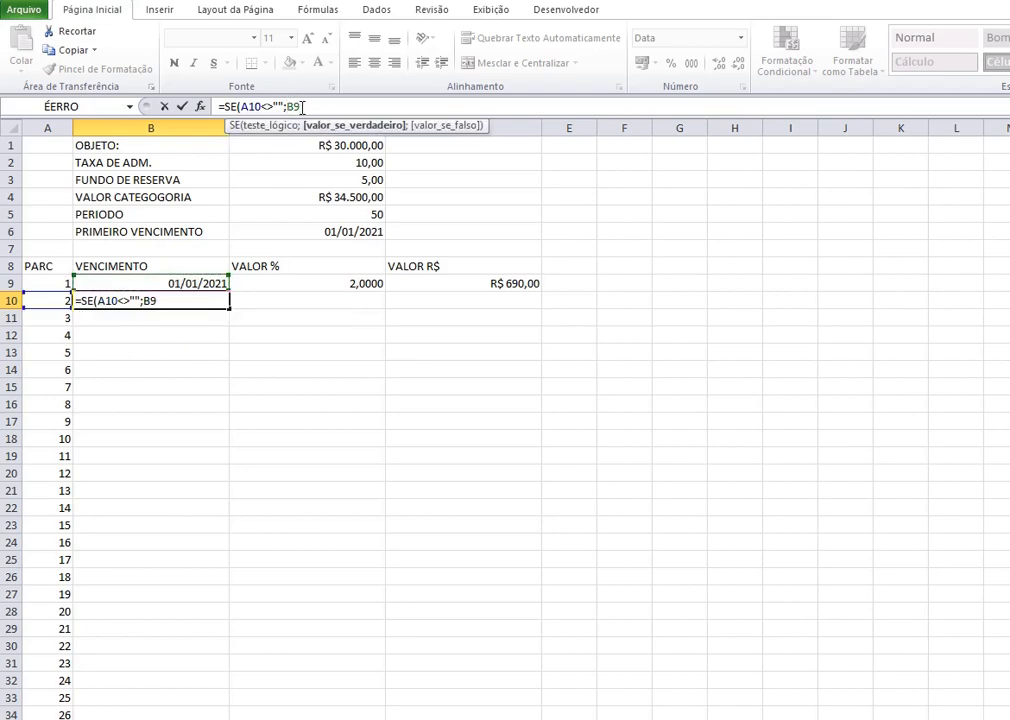
text(DATAM)
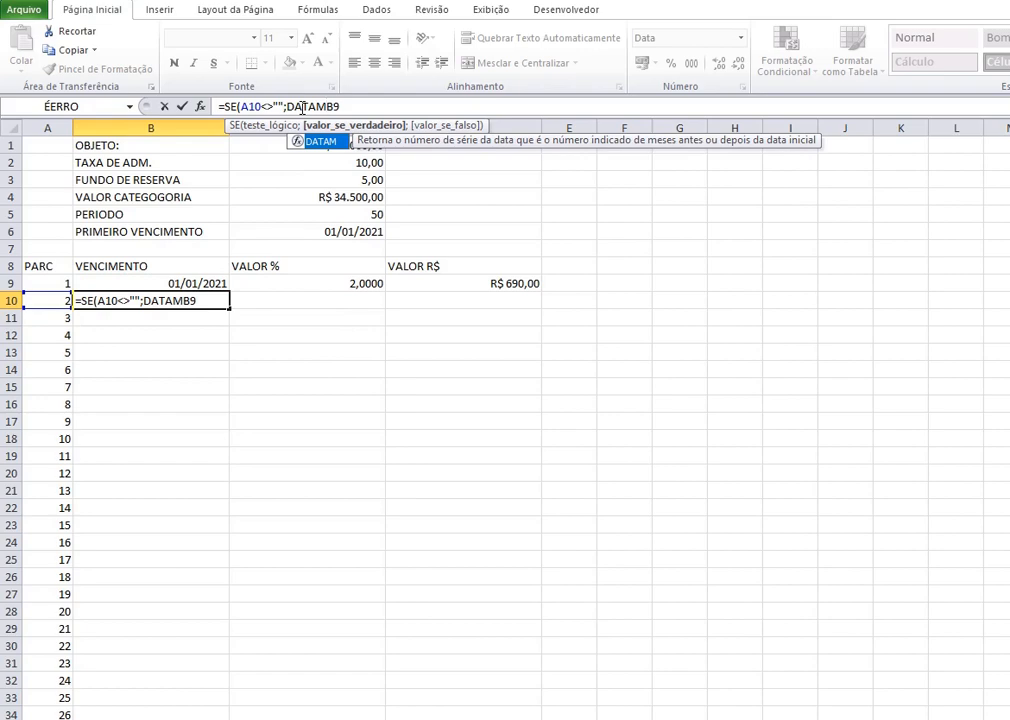
text((B9)
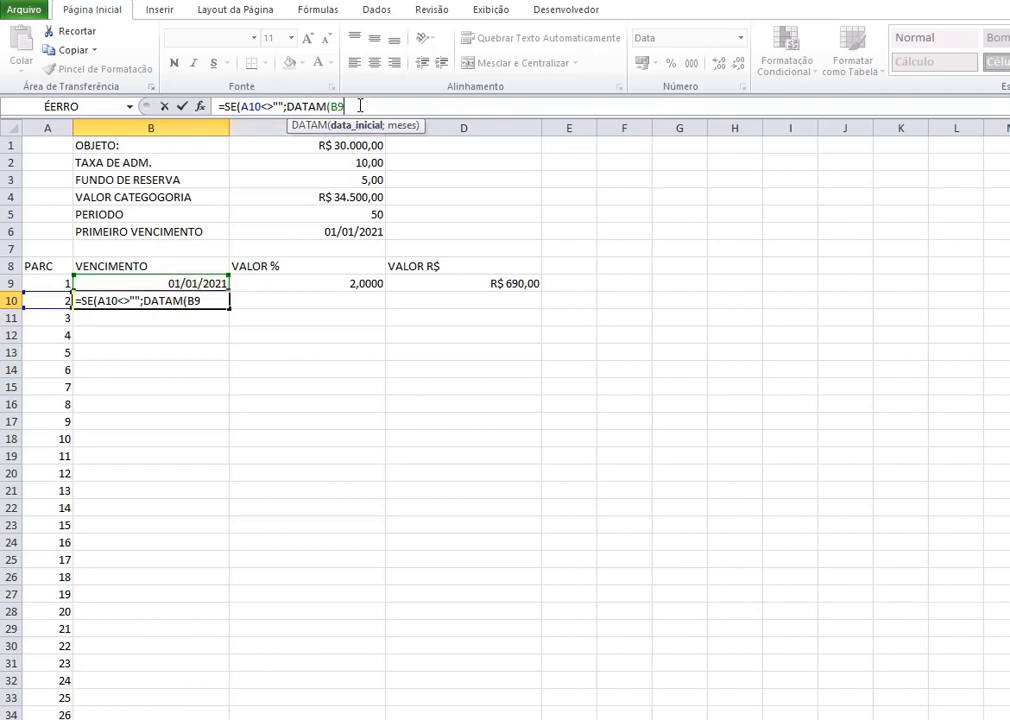
text(;1))
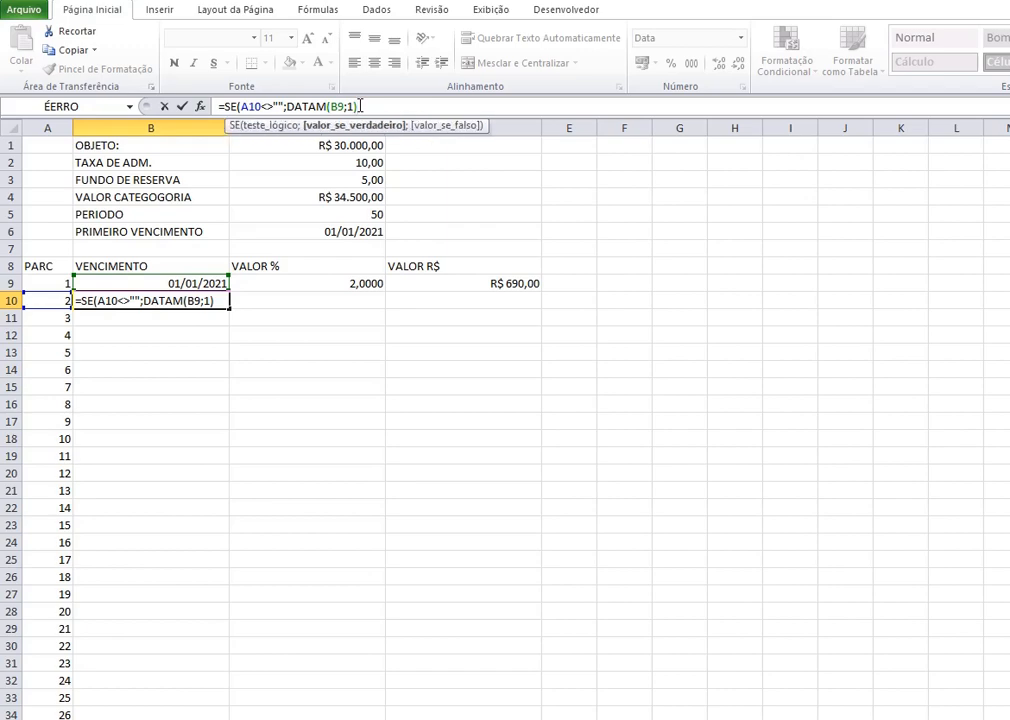
text(;)
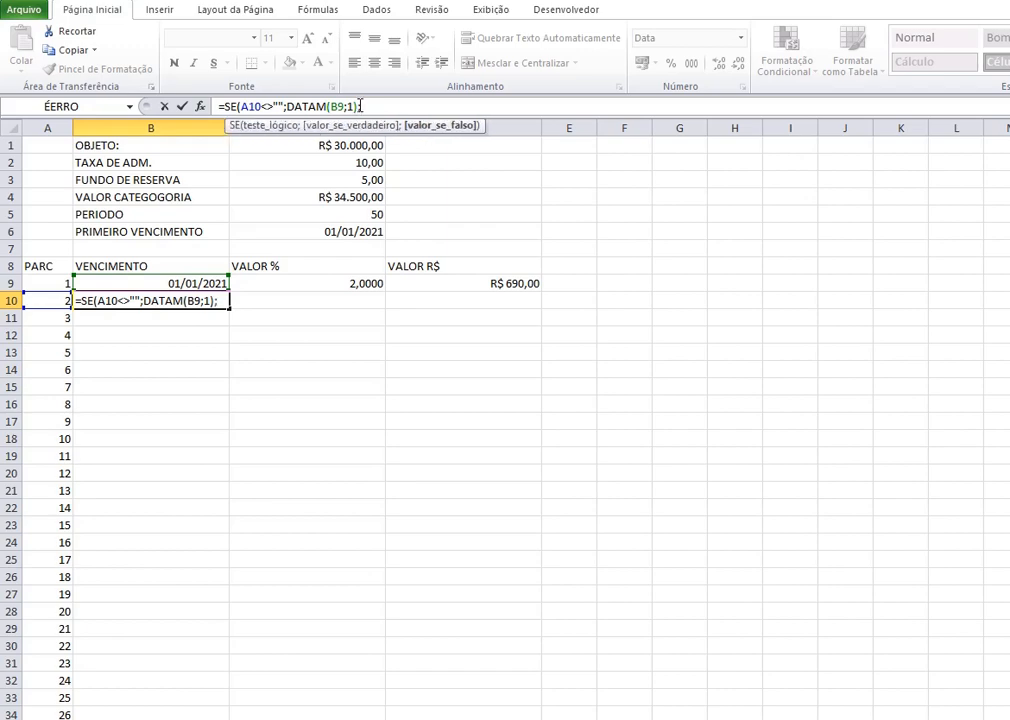
text("")
key(Return)
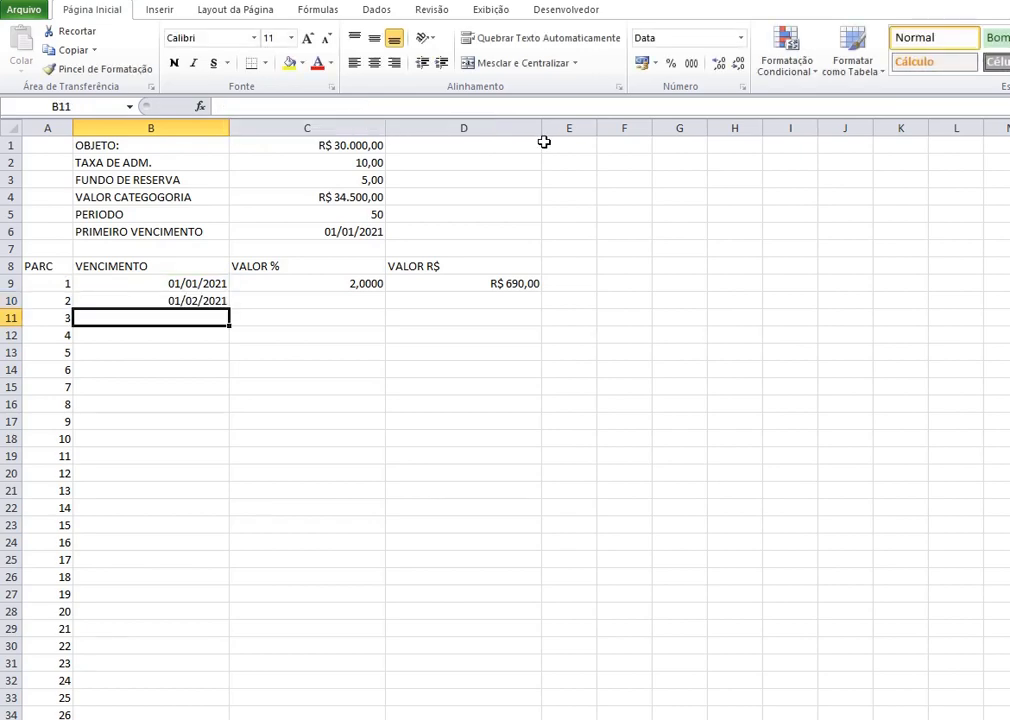
- Fill the due date formula from B10 down the VENCIMENTO column alongside the instalment numbers and check the copied formula in B58
click(219, 300)
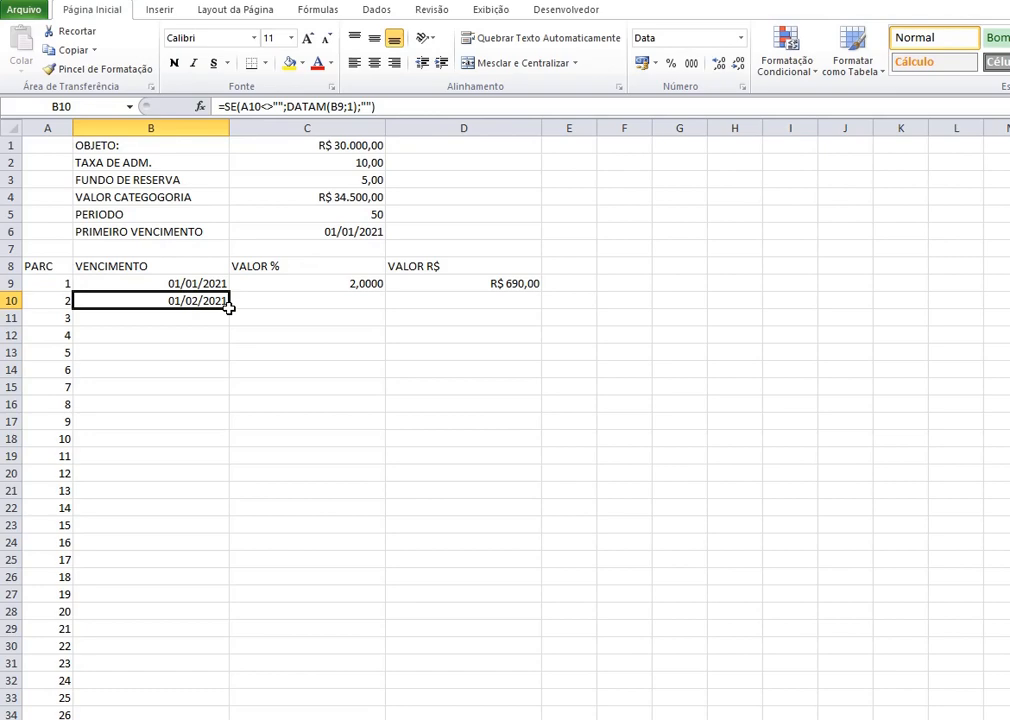
double_click(228, 302)
scroll(237, 334, down, 12)
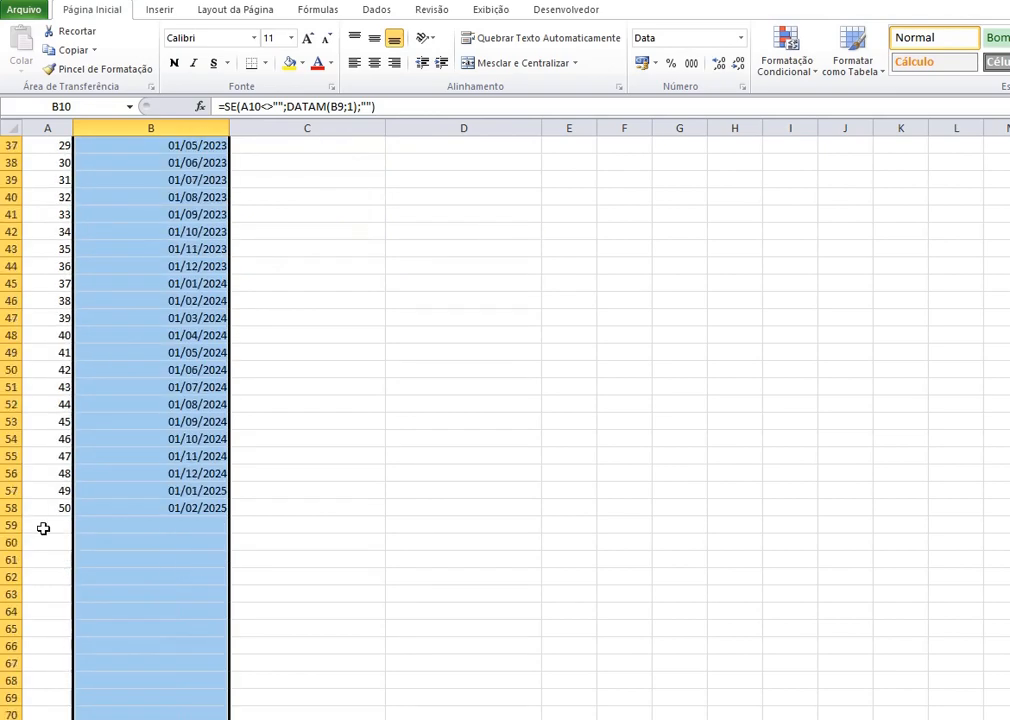
click(133, 506)
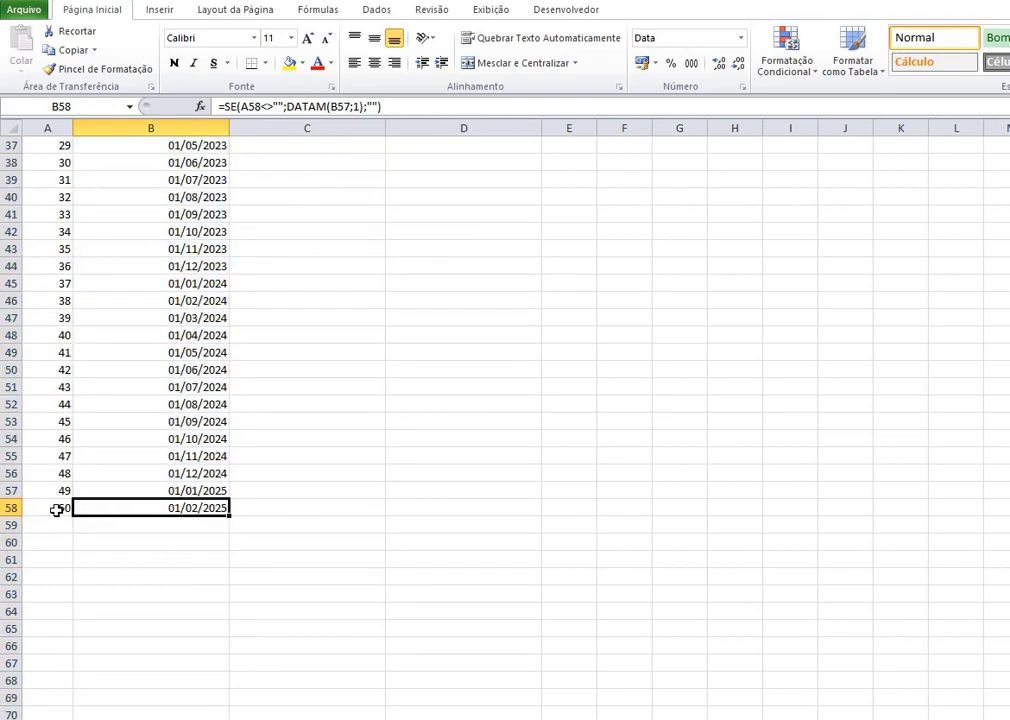
- Review the due dates from the first to the last instalment and compare the formulas in B9, B58 and B10
scroll(178, 518, up, 6)
scroll(183, 528, down, 3)
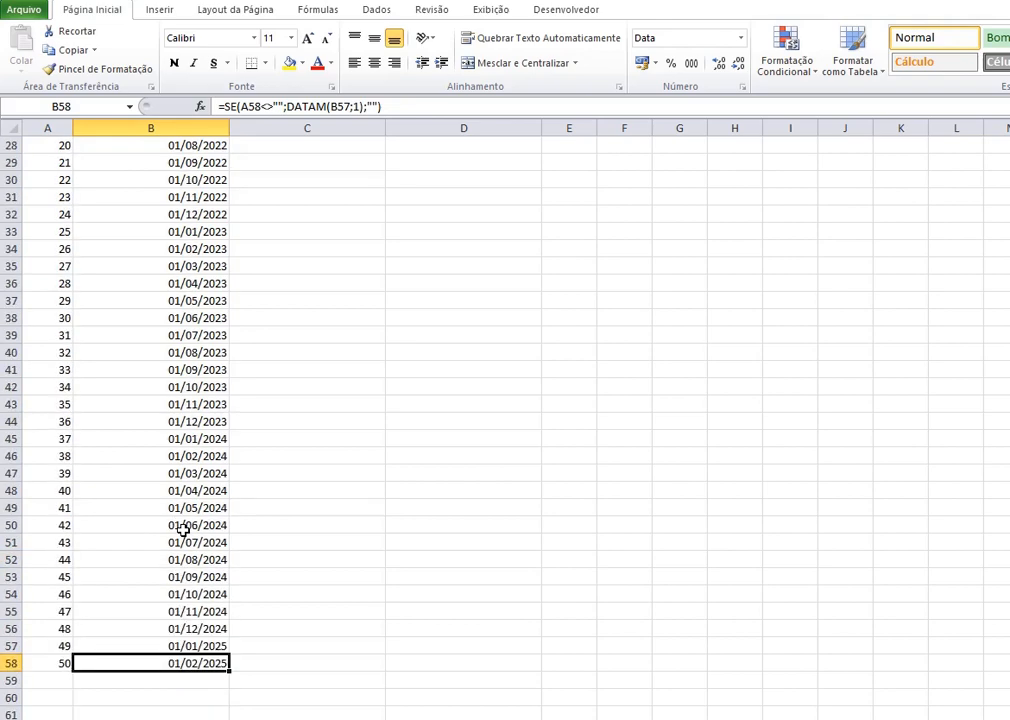
scroll(183, 530, up, 9)
click(172, 283)
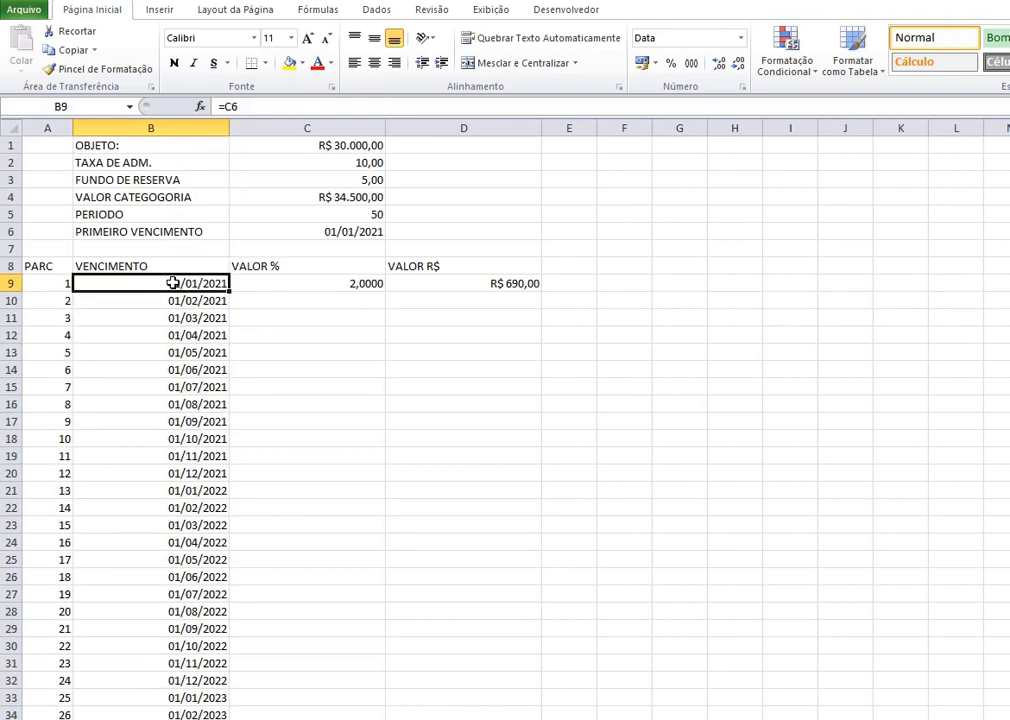
scroll(185, 300, down, 10)
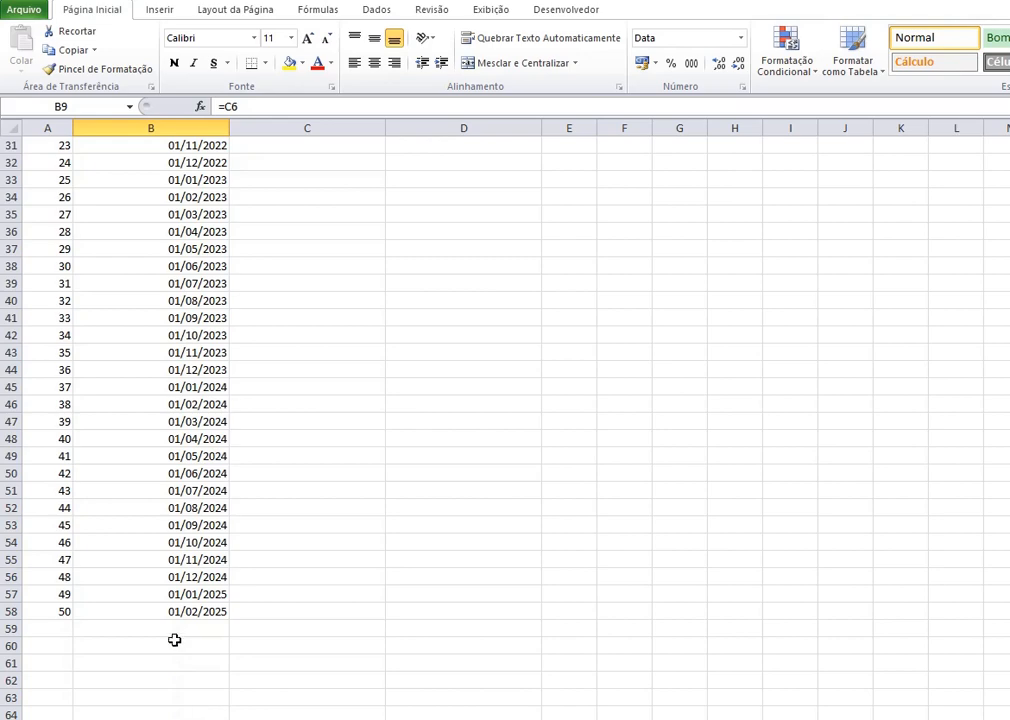
click(183, 607)
scroll(200, 610, up, 10)
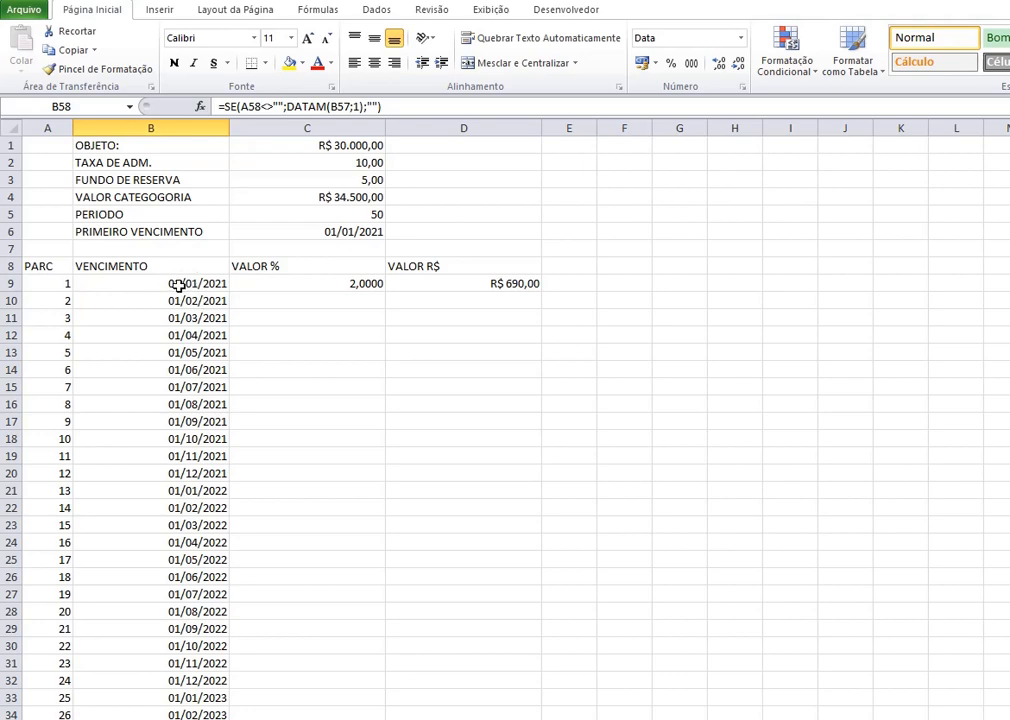
click(187, 300)
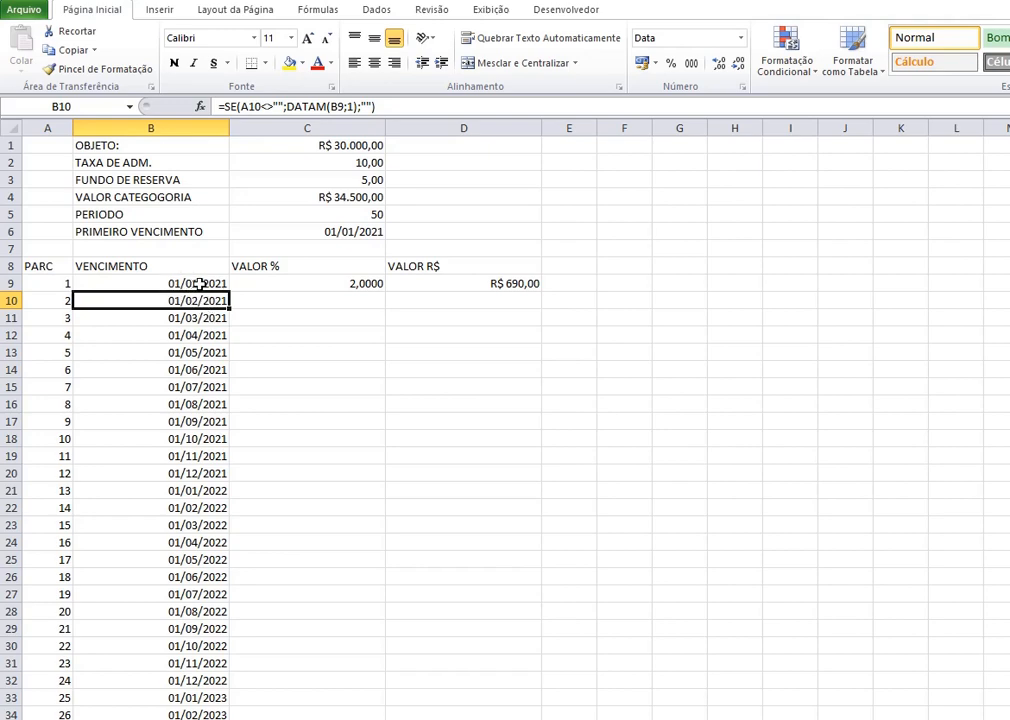
- Carry the percentage into the second instalment's cell C10 with =SE(A10<>"";C9;"")
click(310, 300)
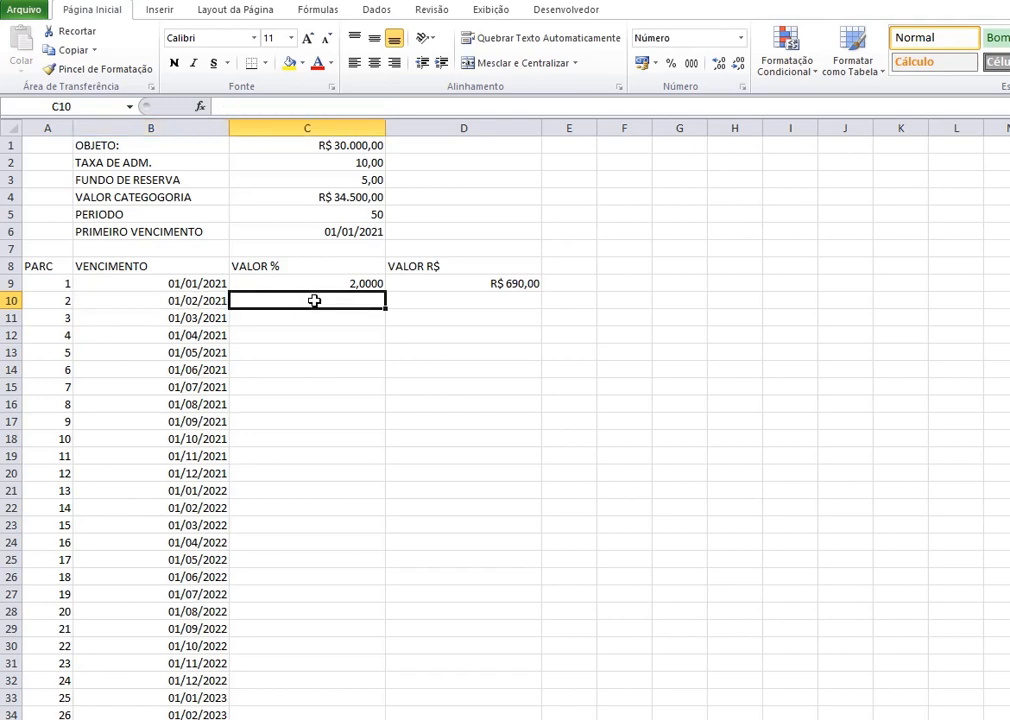
text(=SER)
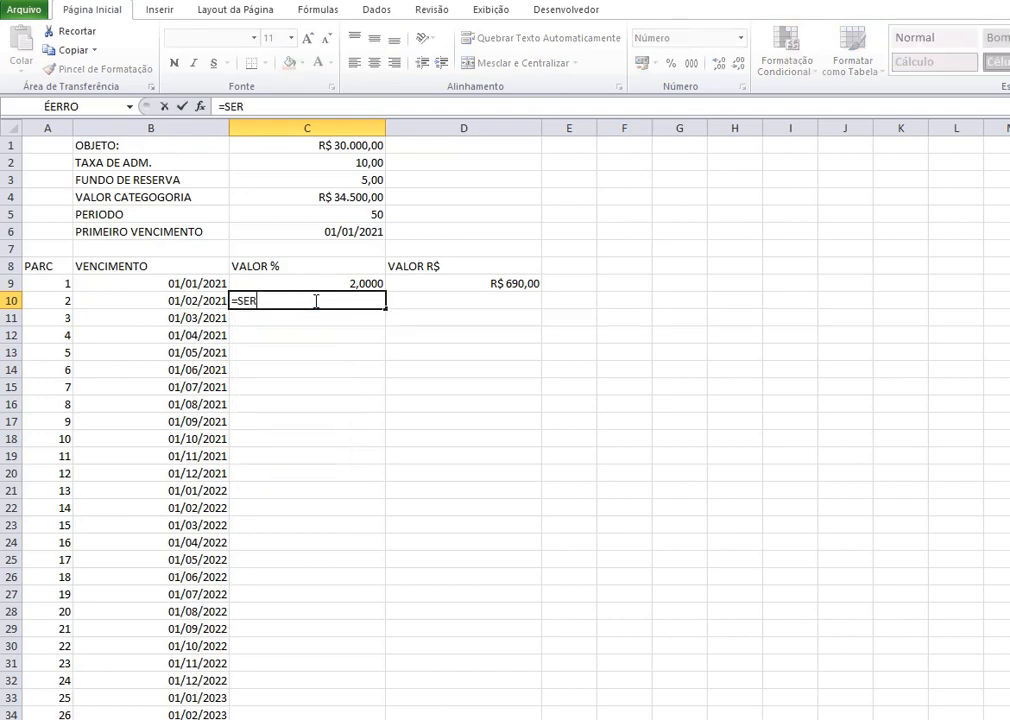
key(BackSpace)
text(()
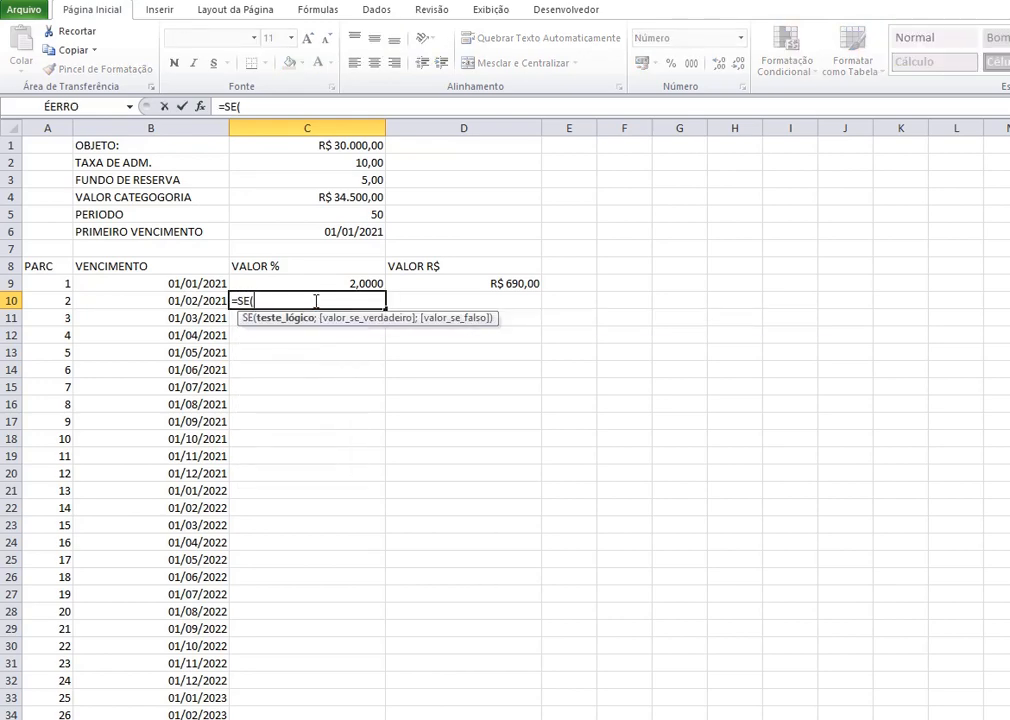
click(52, 300)
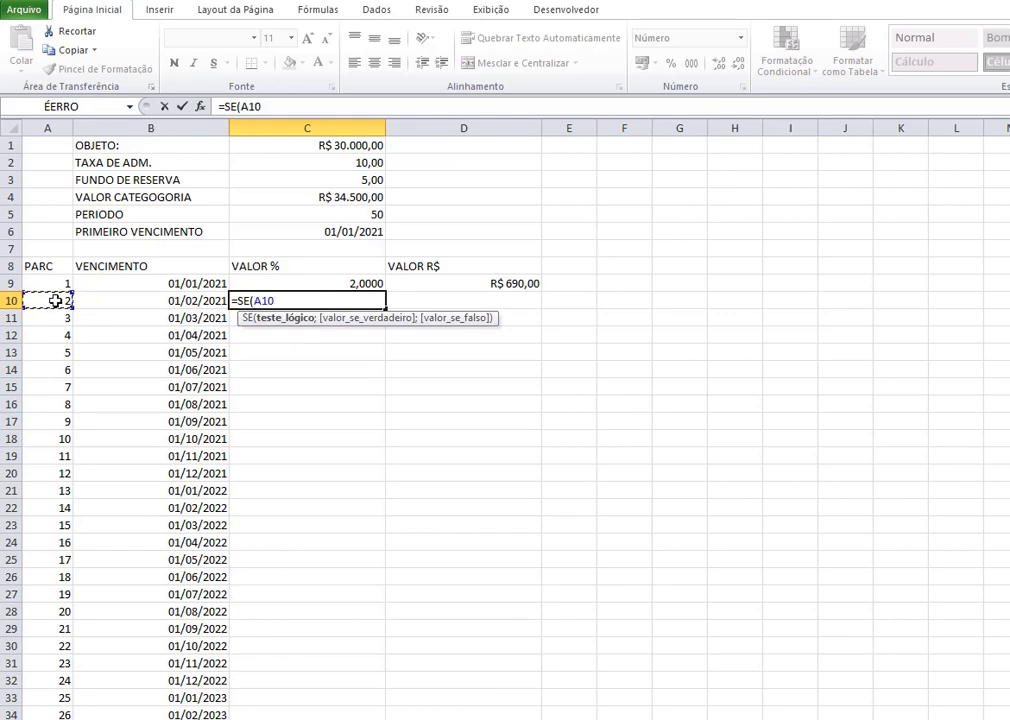
text(<>"";)
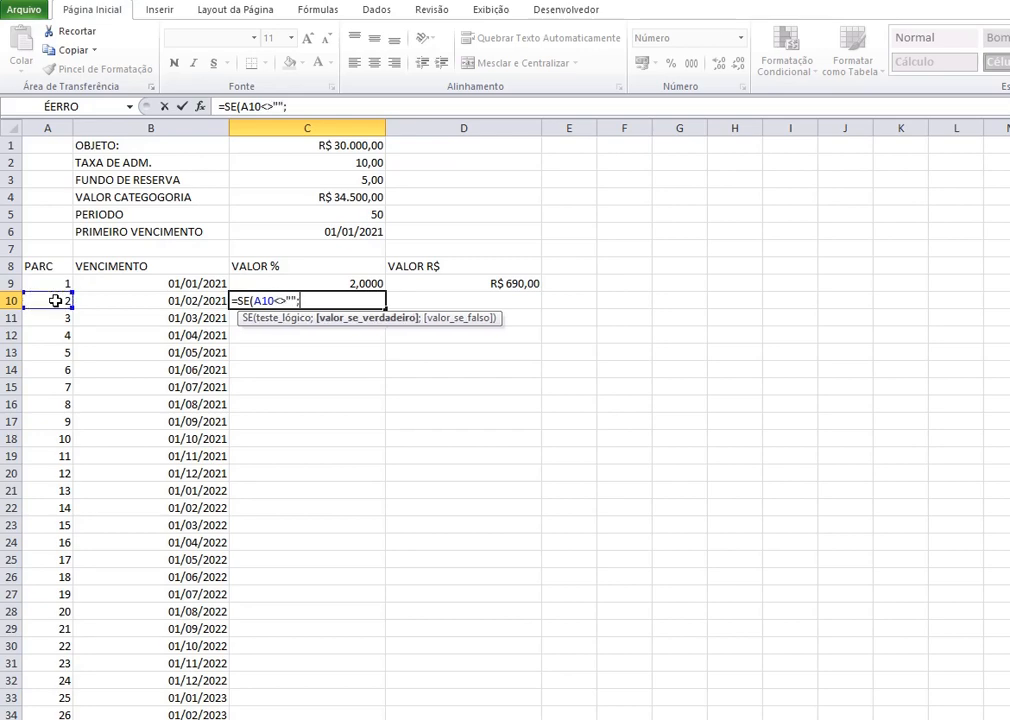
click(304, 283)
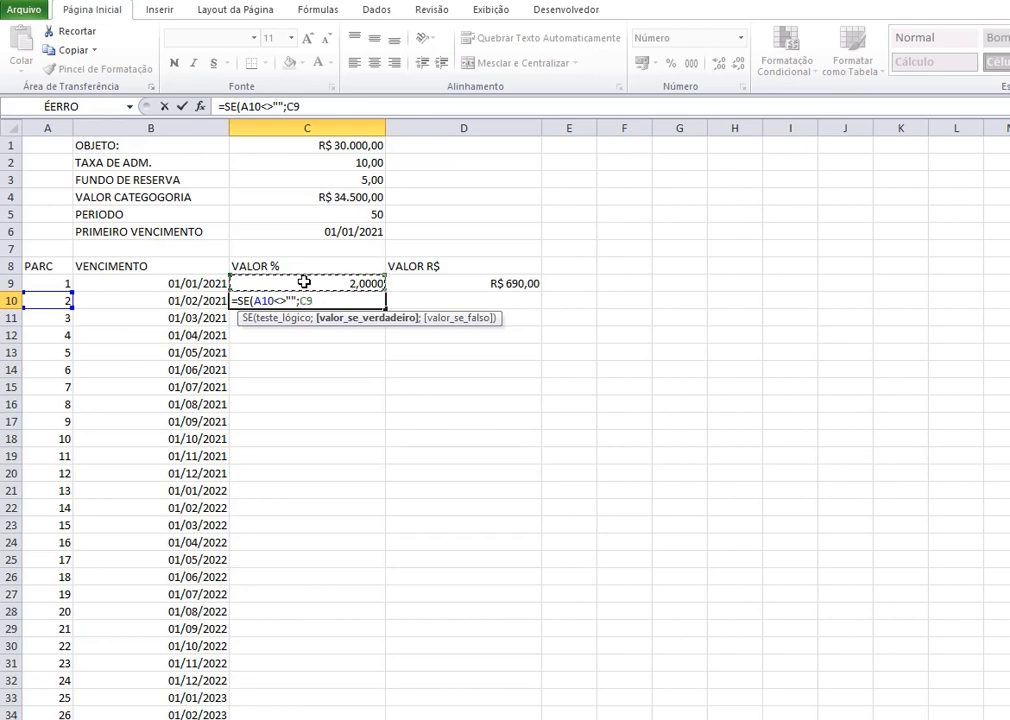
text(;)
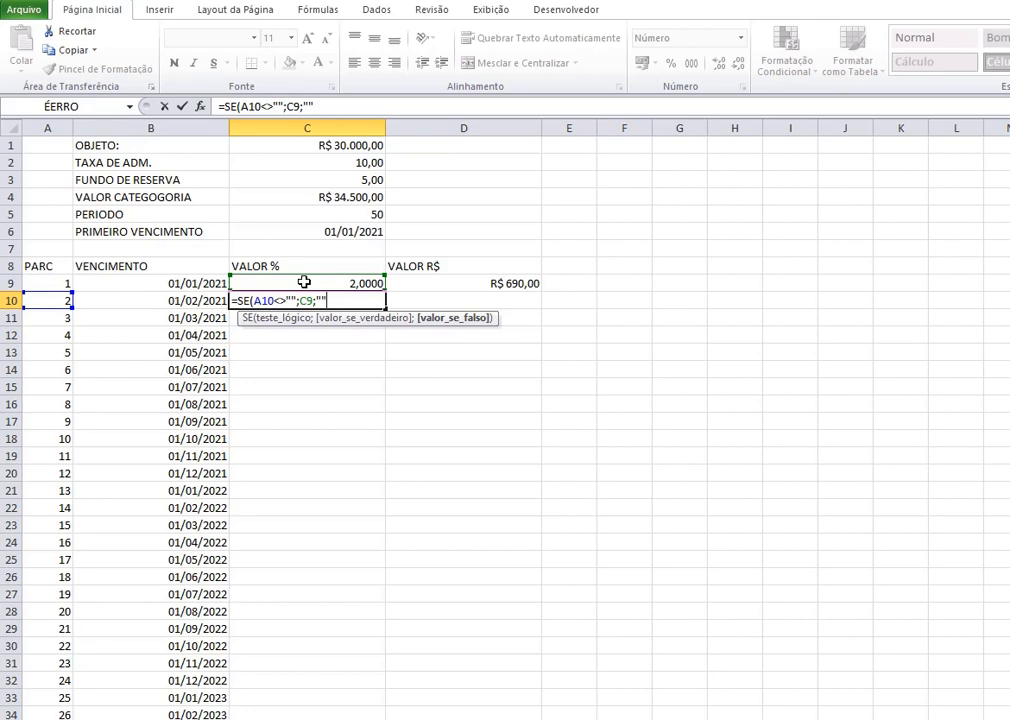
key(Return)
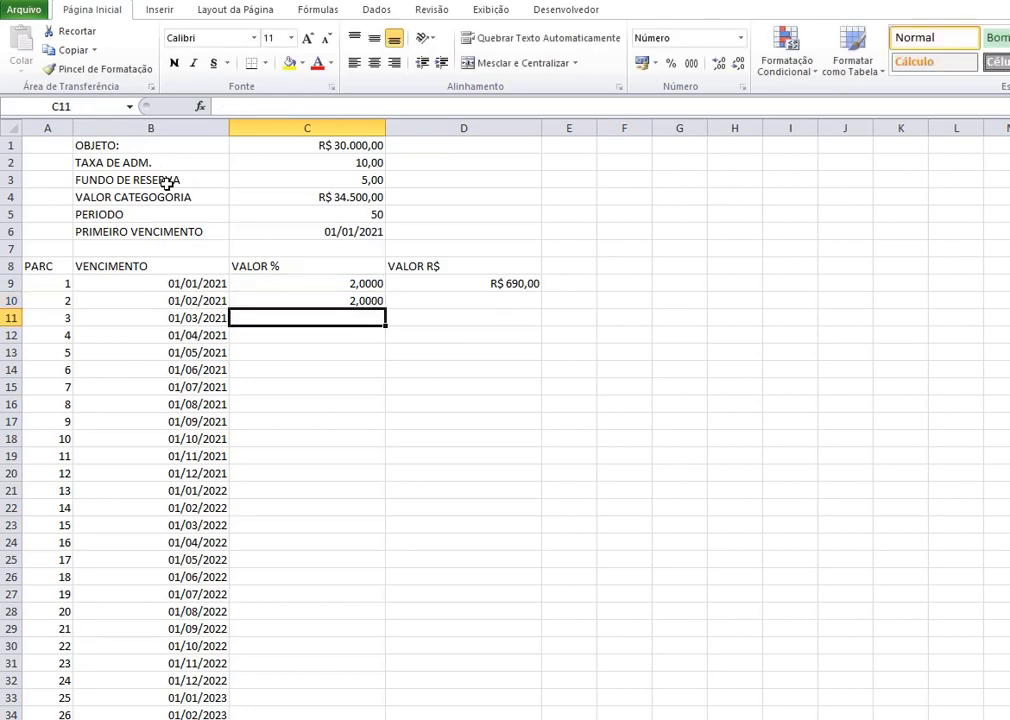
- Fill the percentage formula from C10 down the VALOR % column and check the copied formula in C58
click(372, 301)
double_click(386, 310)
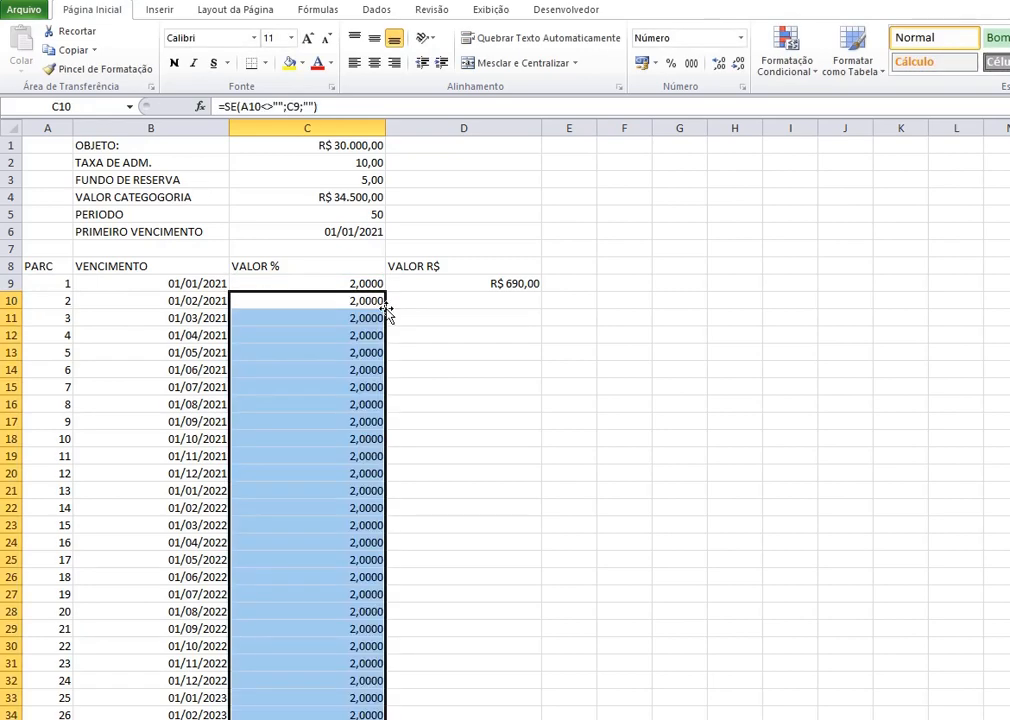
scroll(390, 314, down, 14)
click(328, 404)
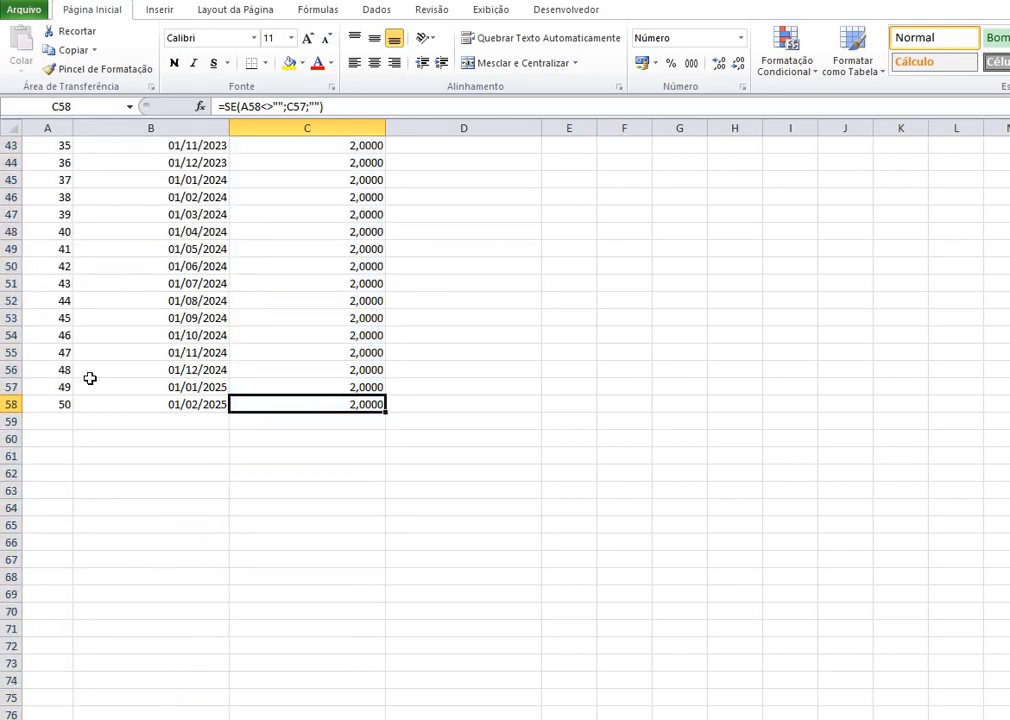
- Inspect the formulas in the blank cells from C59 to C69 and compare them with C58 and the instalment number formula in A58
click(300, 423)
click(298, 439)
click(300, 472)
click(302, 505)
click(307, 540)
click(296, 594)
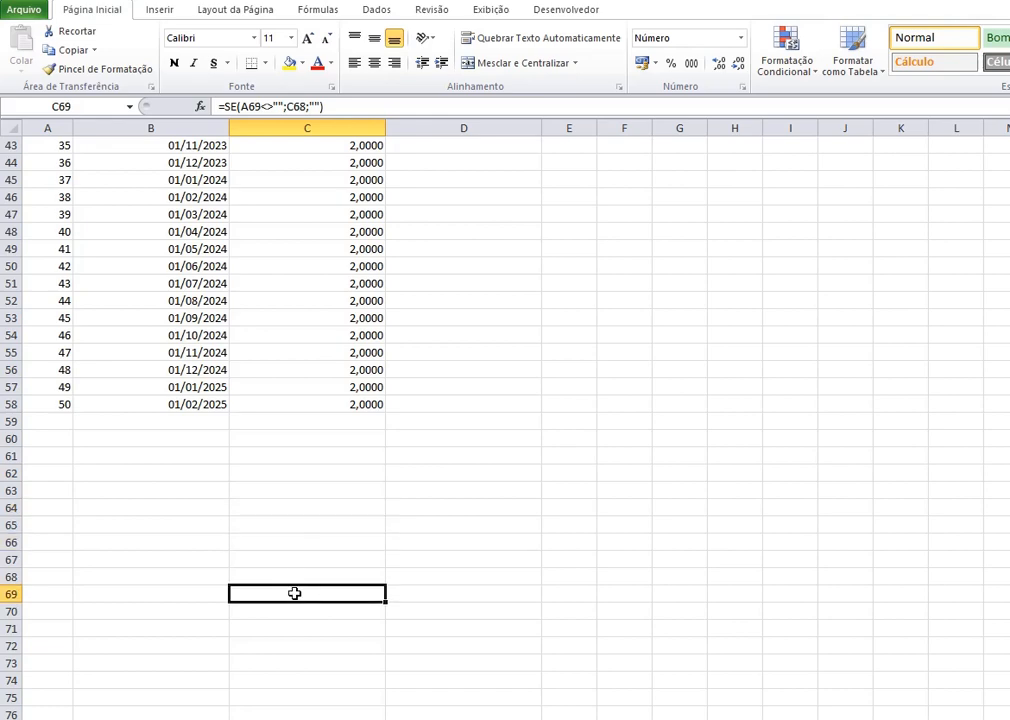
click(298, 404)
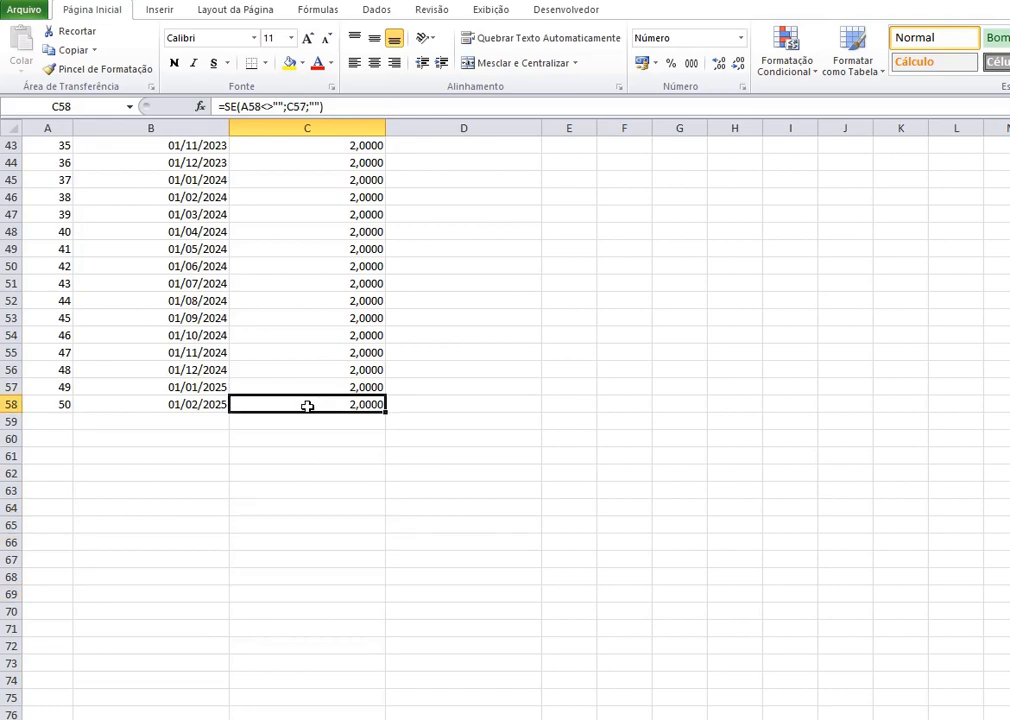
click(40, 404)
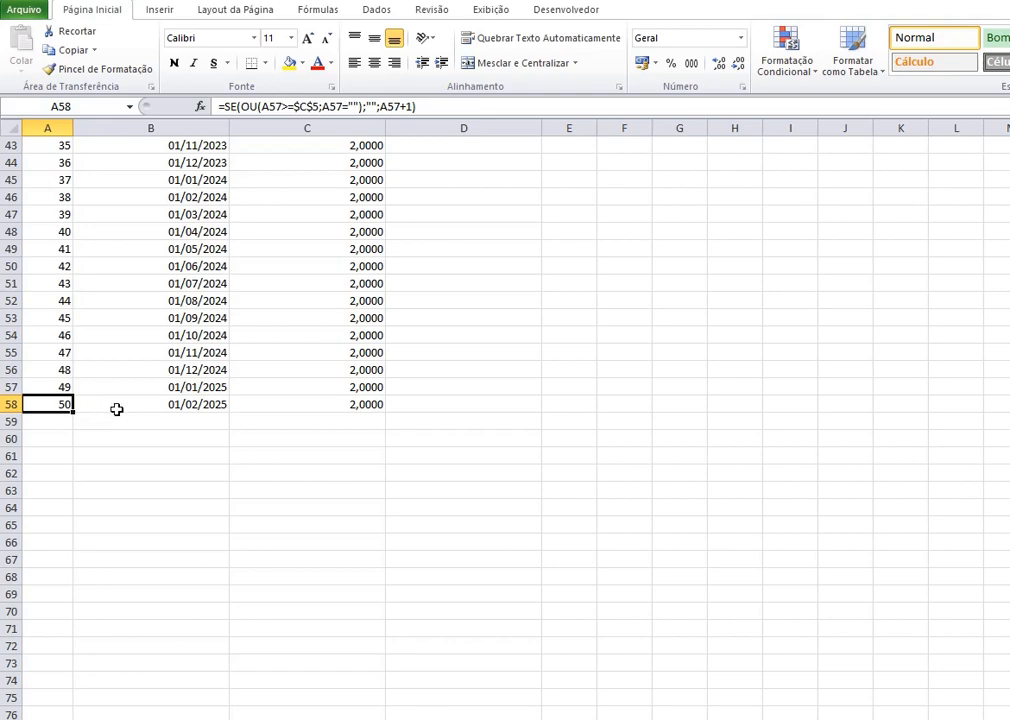
scroll(131, 413, up, 14)
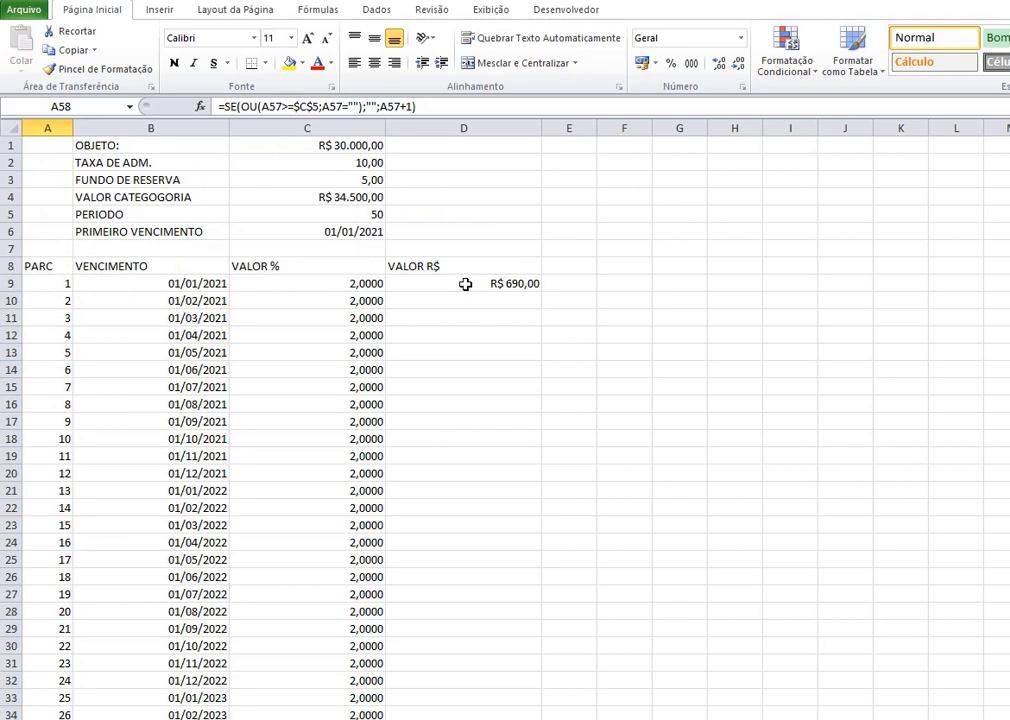
- Carry the instalment amount into D10 with =SE(A10<>"";D9;"")
click(460, 297)
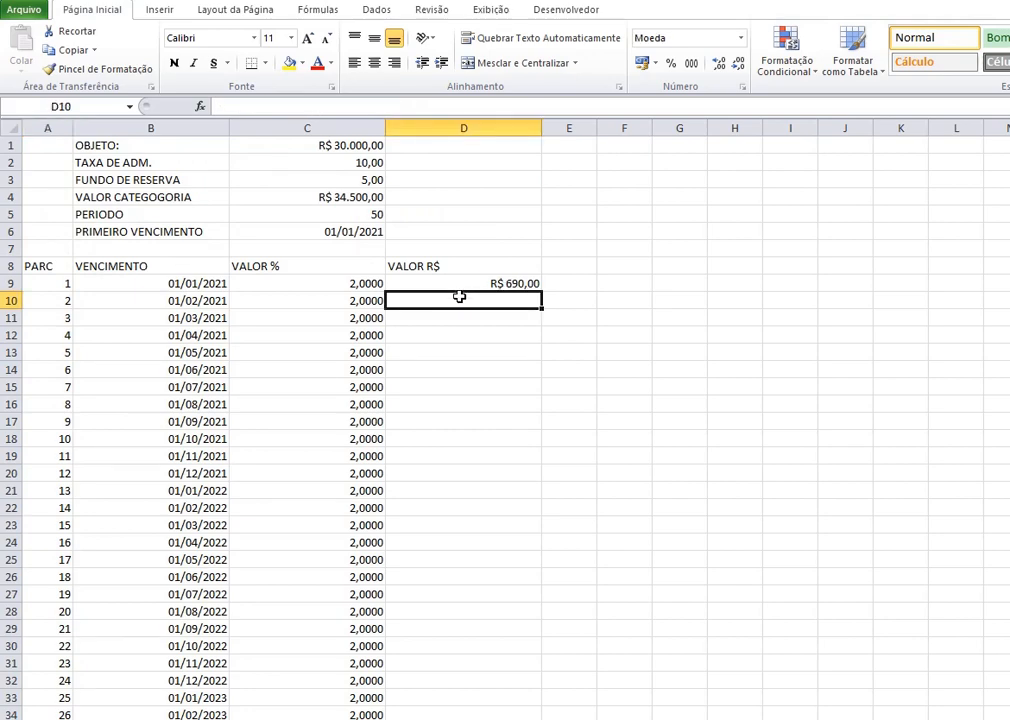
text(=SE()
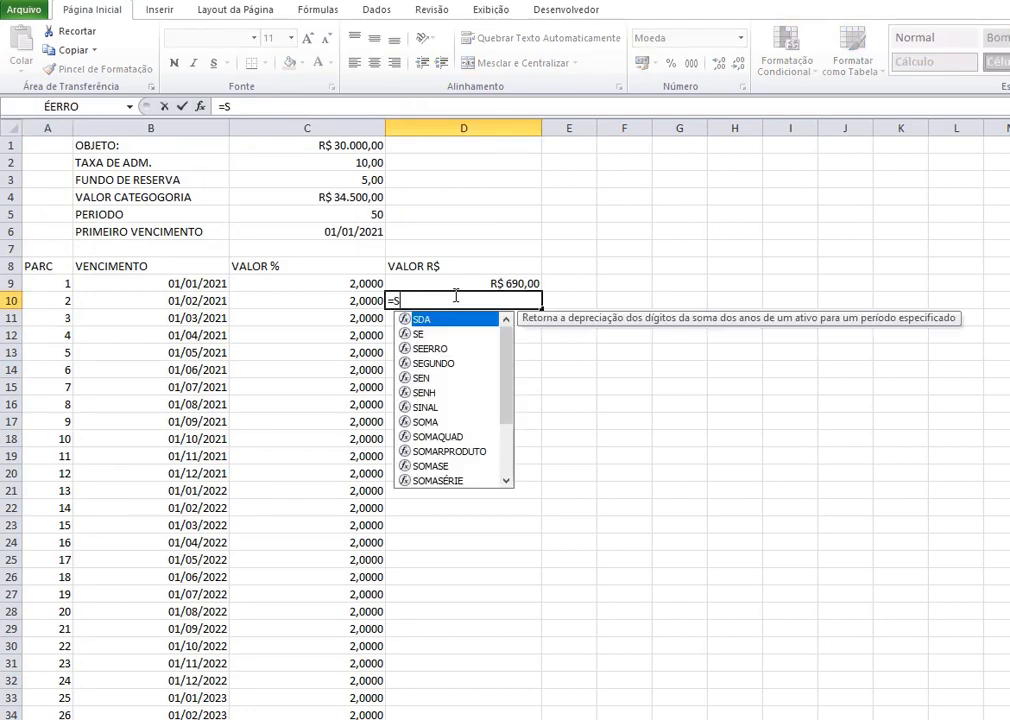
click(48, 300)
text(<>")
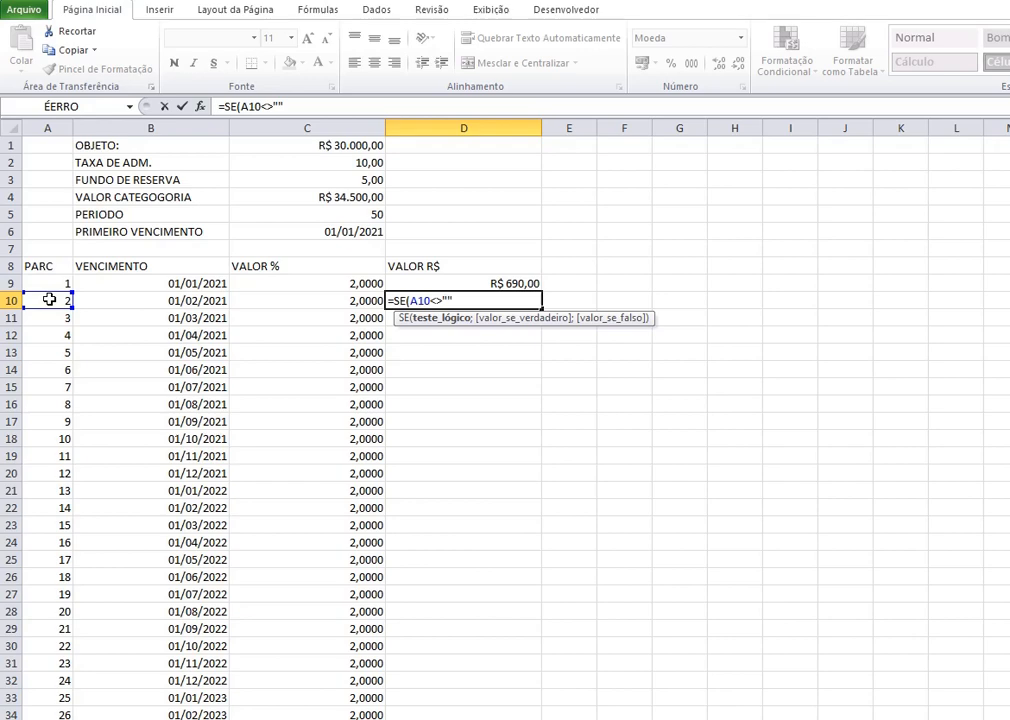
text(";)
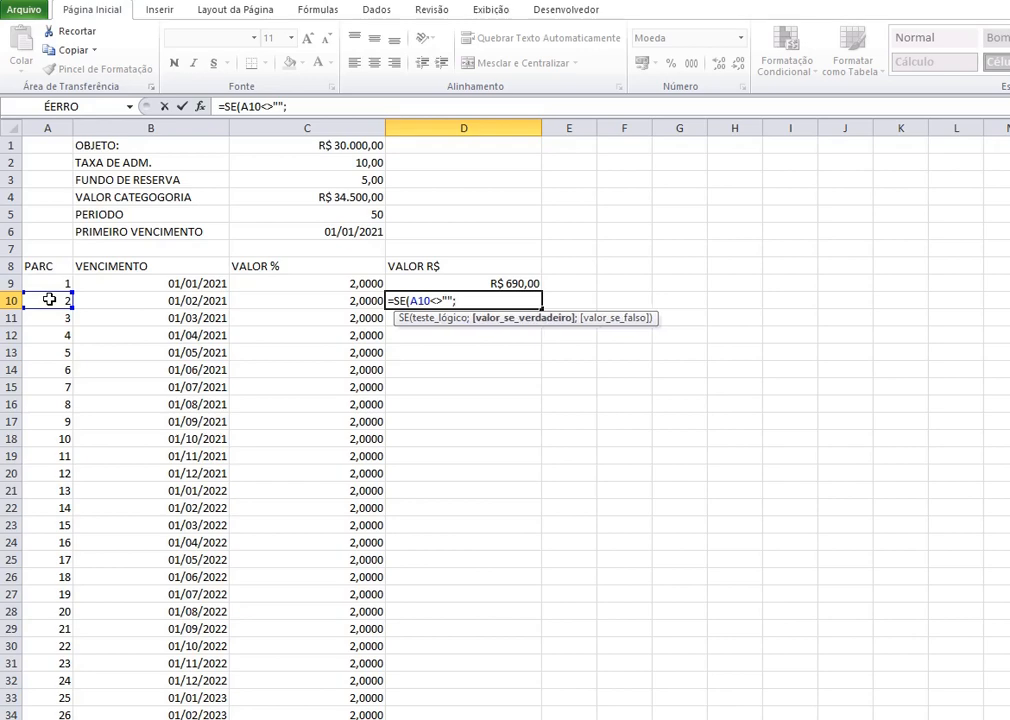
click(488, 283)
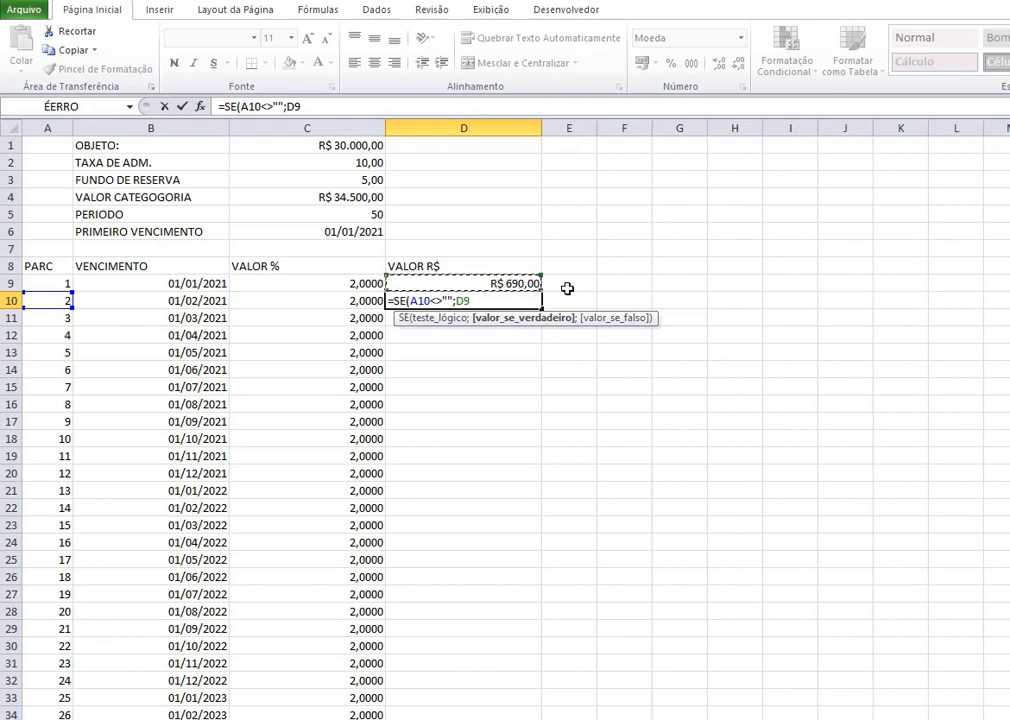
text(;"")
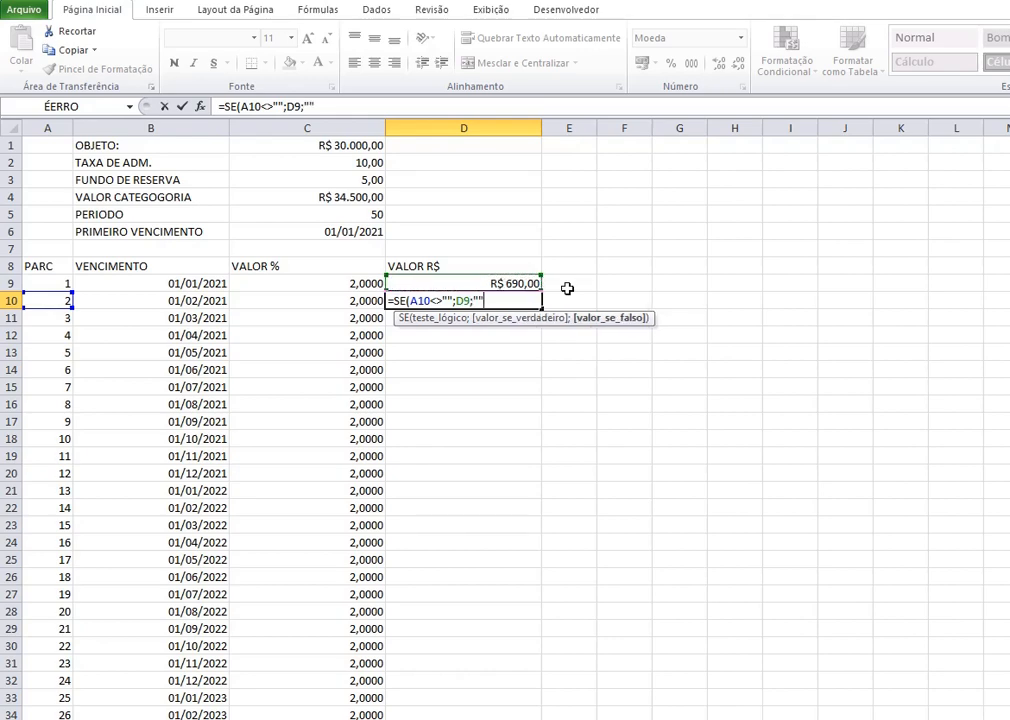
text())
key(Return)
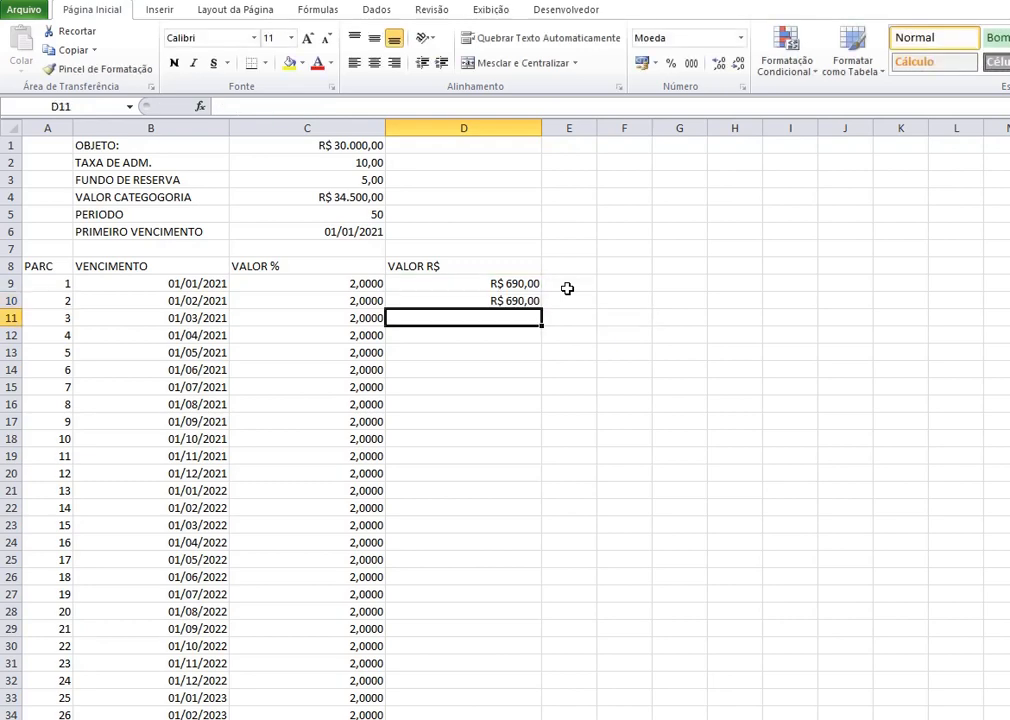
- Fill the amount formula from D10 down the VALOR R$ column and review the amounts from D9 to the end of the filled range
click(507, 298)
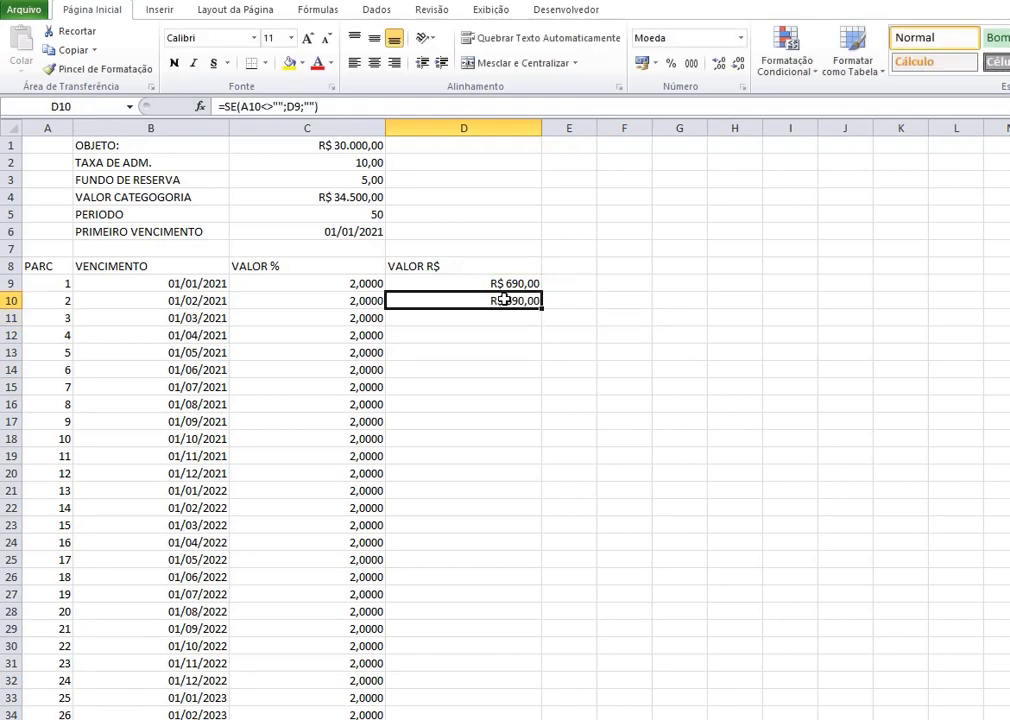
double_click(541, 311)
scroll(557, 323, down, 13)
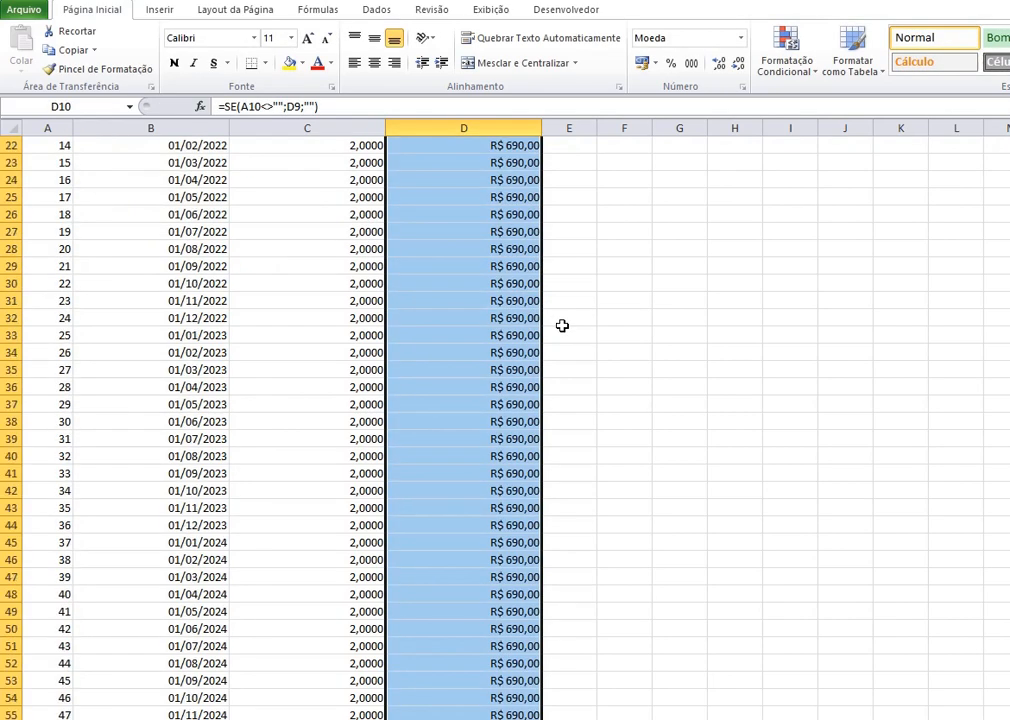
scroll(592, 430, up, 13)
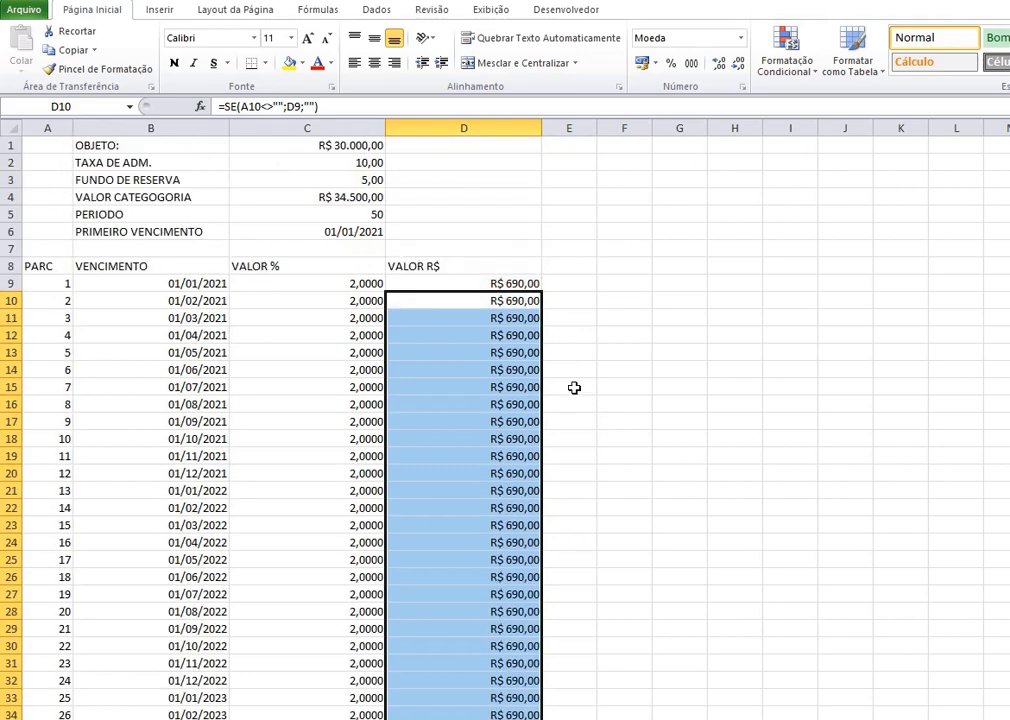
click(451, 283)
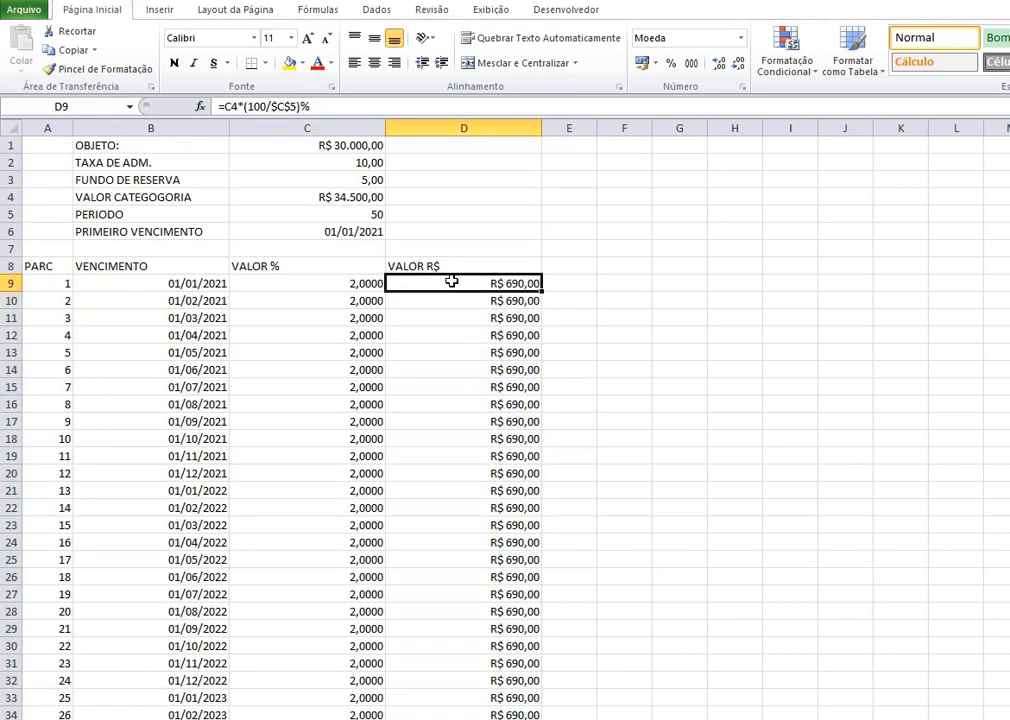
key(ctrl+shift+Down)
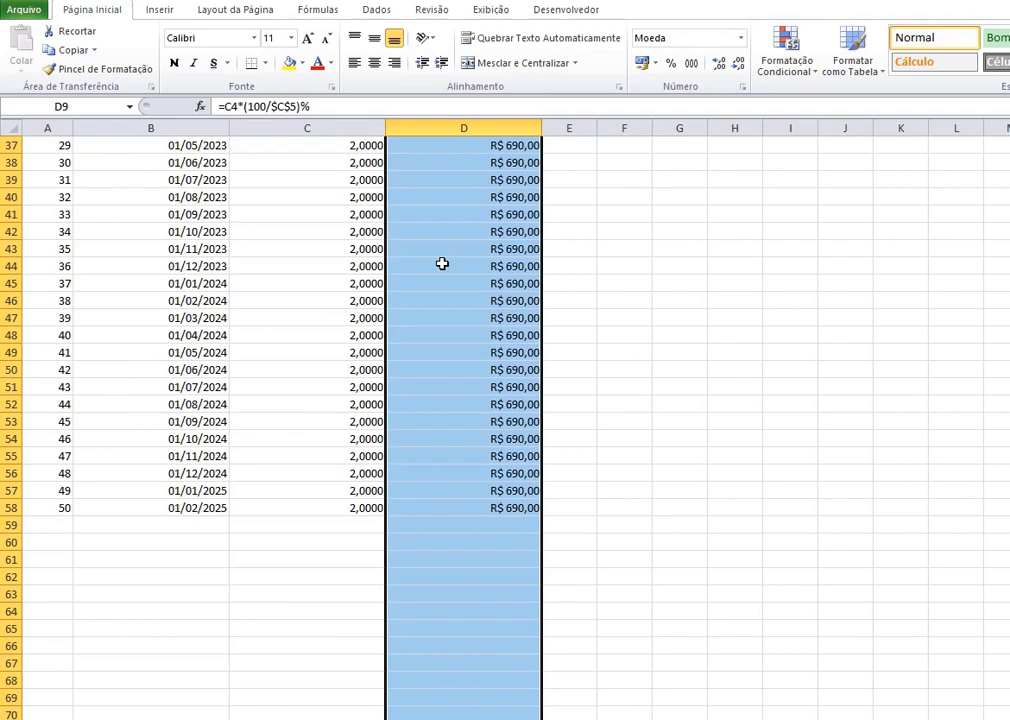
scroll(442, 264, up, 12)
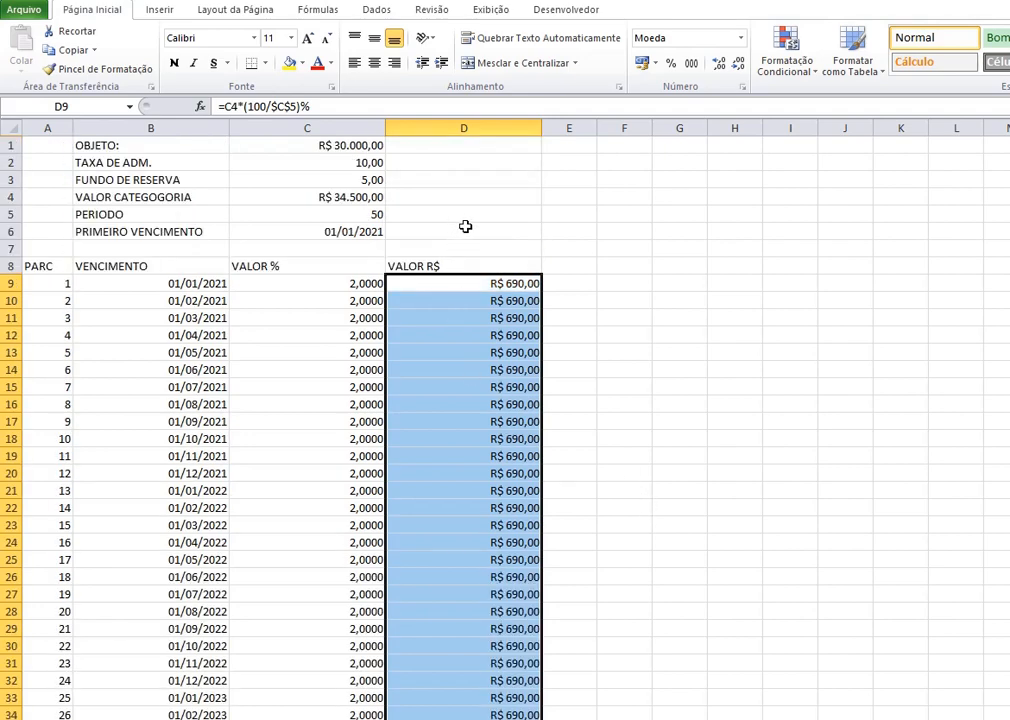
- Total the instalment amounts in D5 with =SOMA(D9:D76) and compare the result with the VALOR CATEGOGORIA in C4
click(488, 212)
text(=SOMAQ)
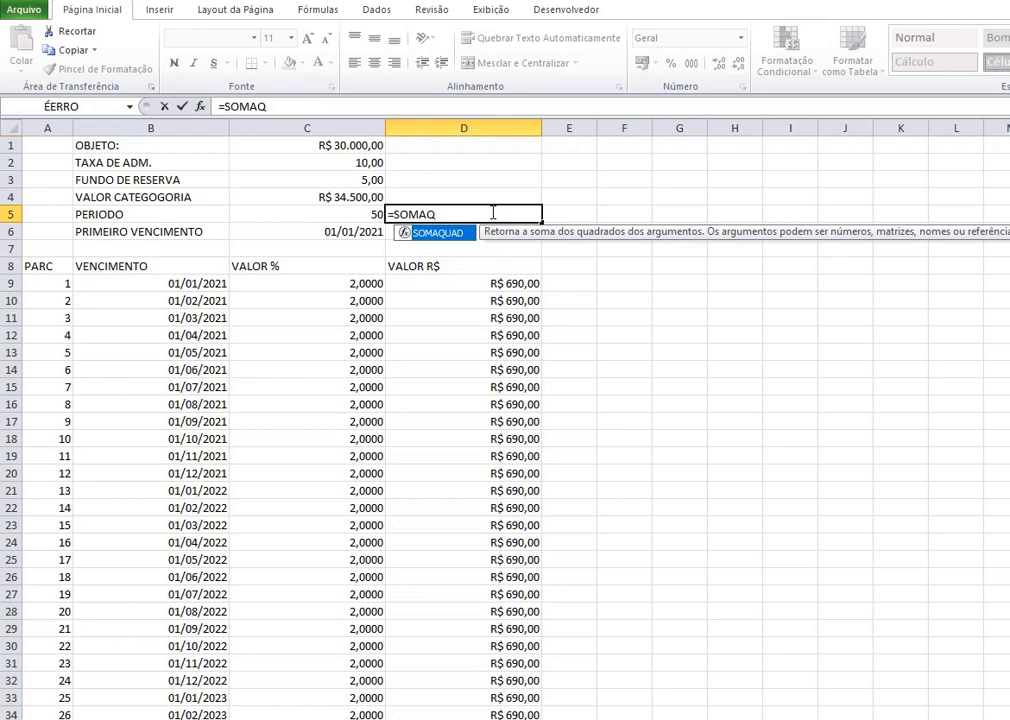
key(BackSpace)
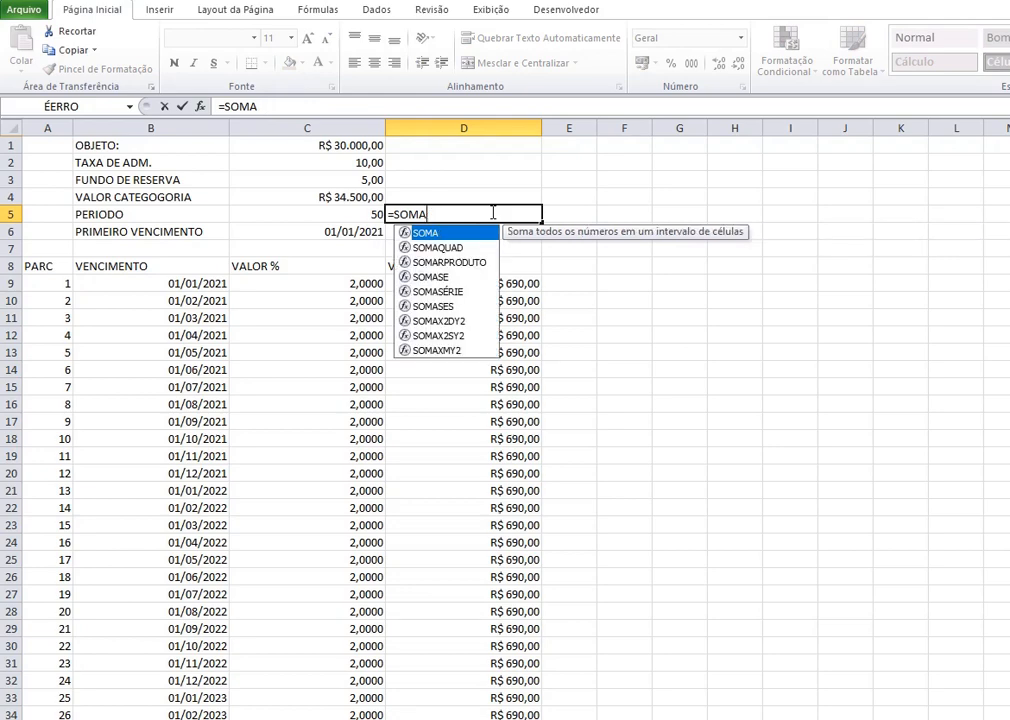
text(()
click(475, 284)
key(ctrl+shift+Down)
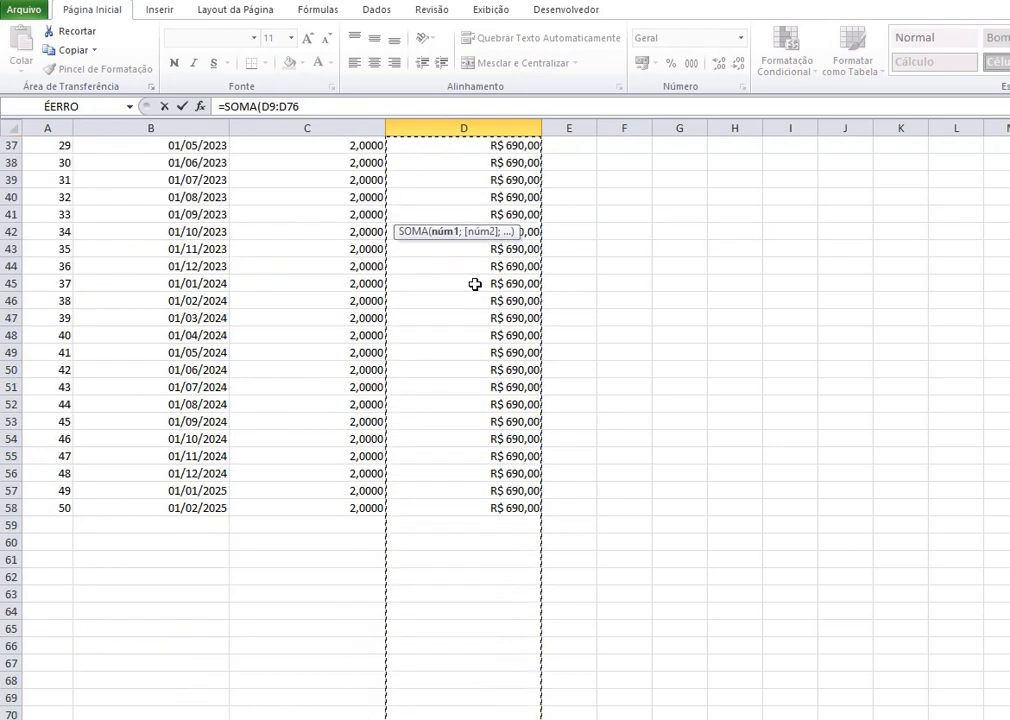
text())
key(Return)
scroll(640, 356, up, 2)
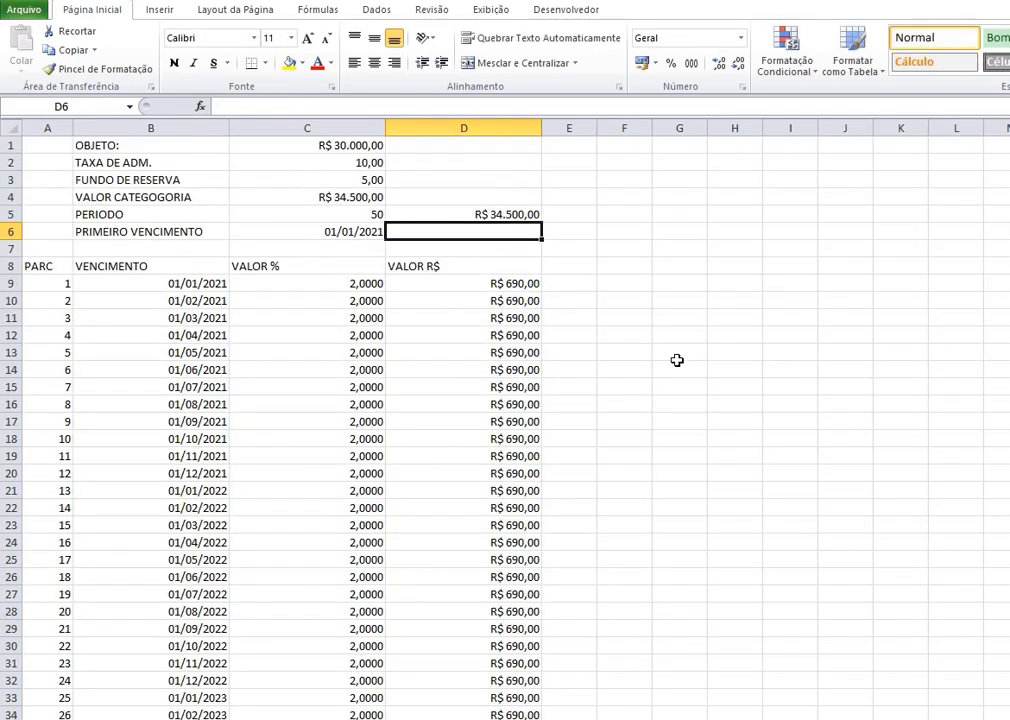
click(473, 214)
click(338, 197)
click(487, 211)
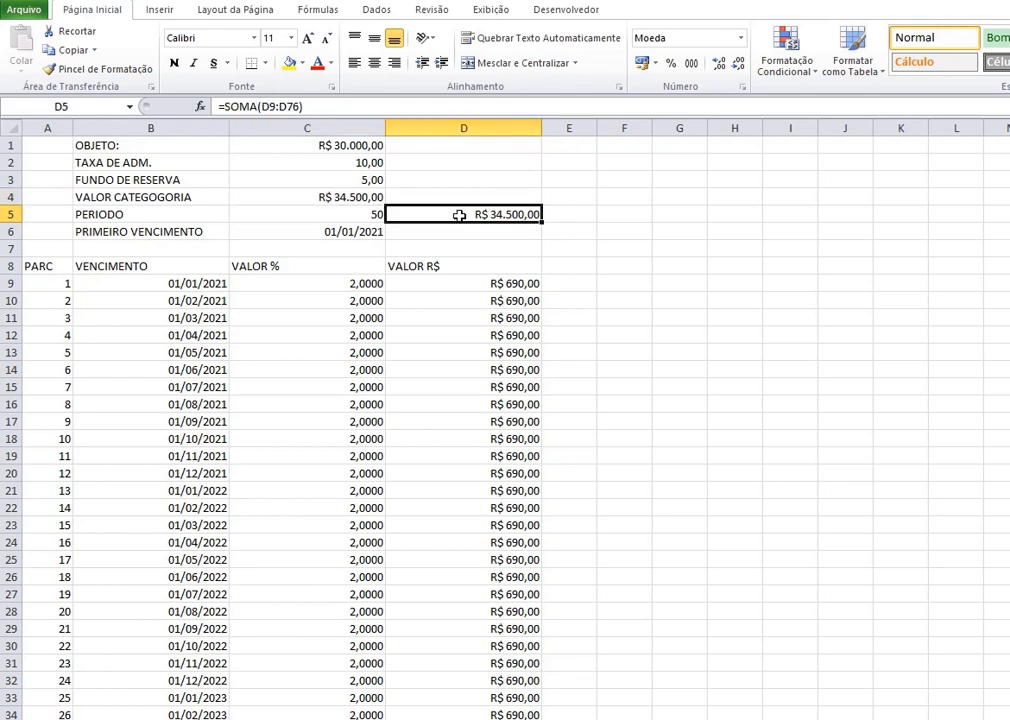
- Change the total in D5 to sum the VALOR % column with =SOMA(C9:C76)
drag(264, 106, 301, 106)
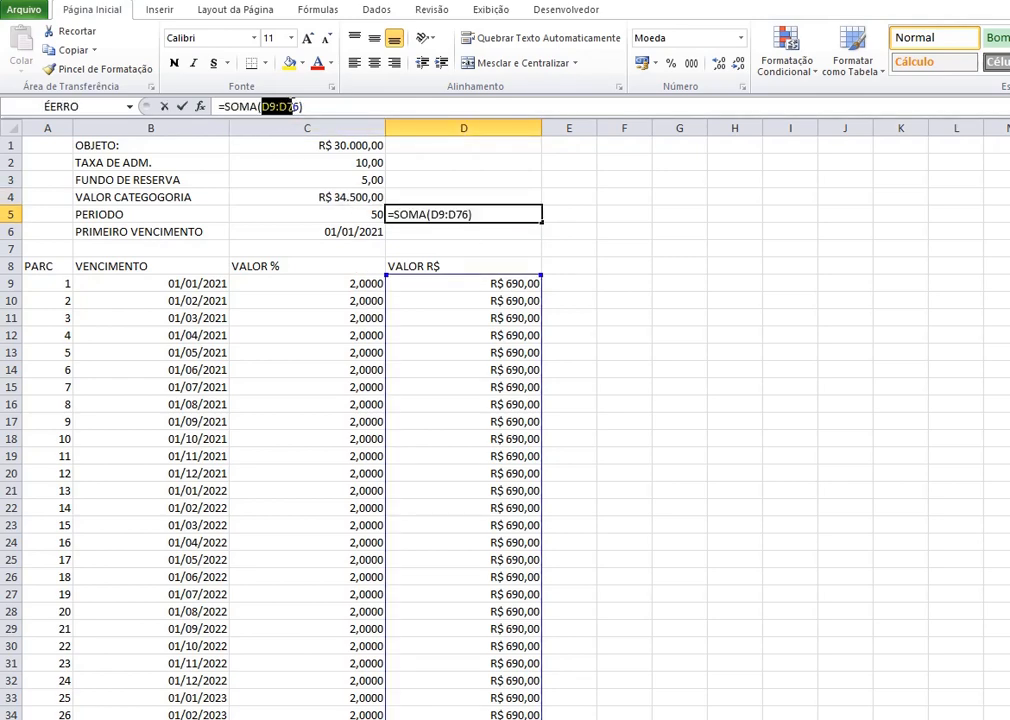
click(330, 283)
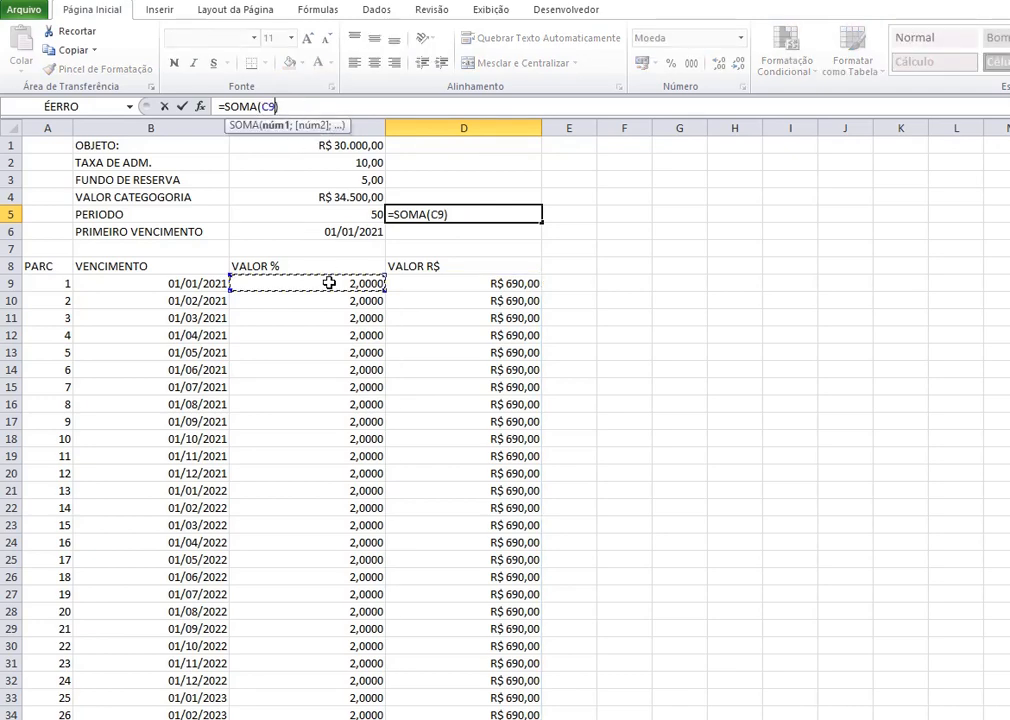
key(ctrl+shift+Down)
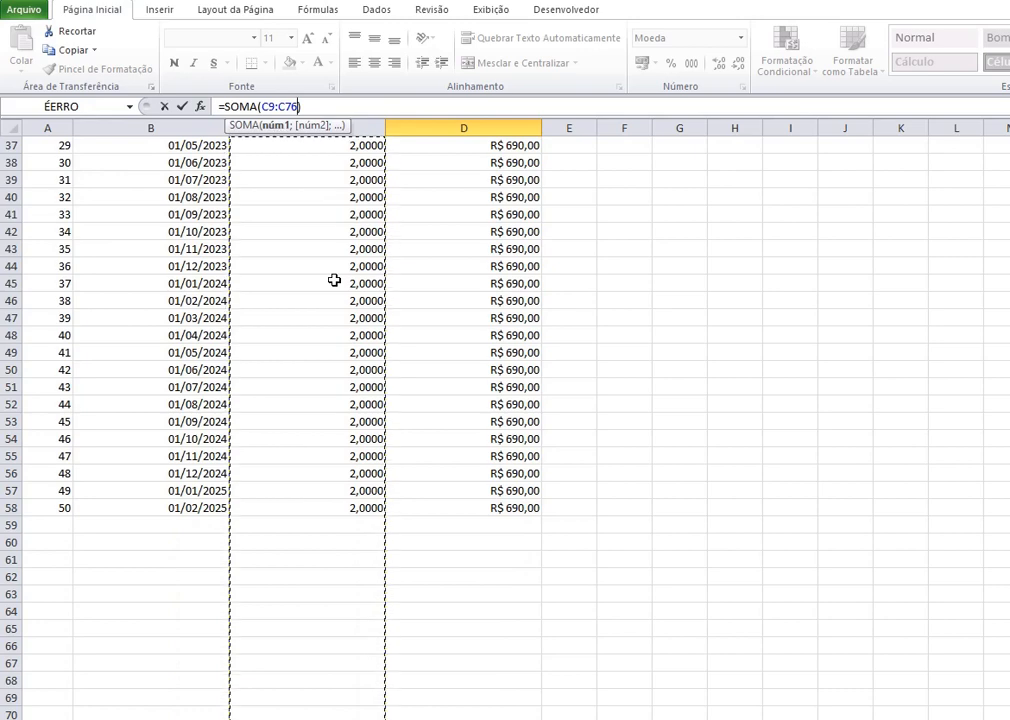
key(Return)
scroll(379, 305, up, 2)
click(483, 213)
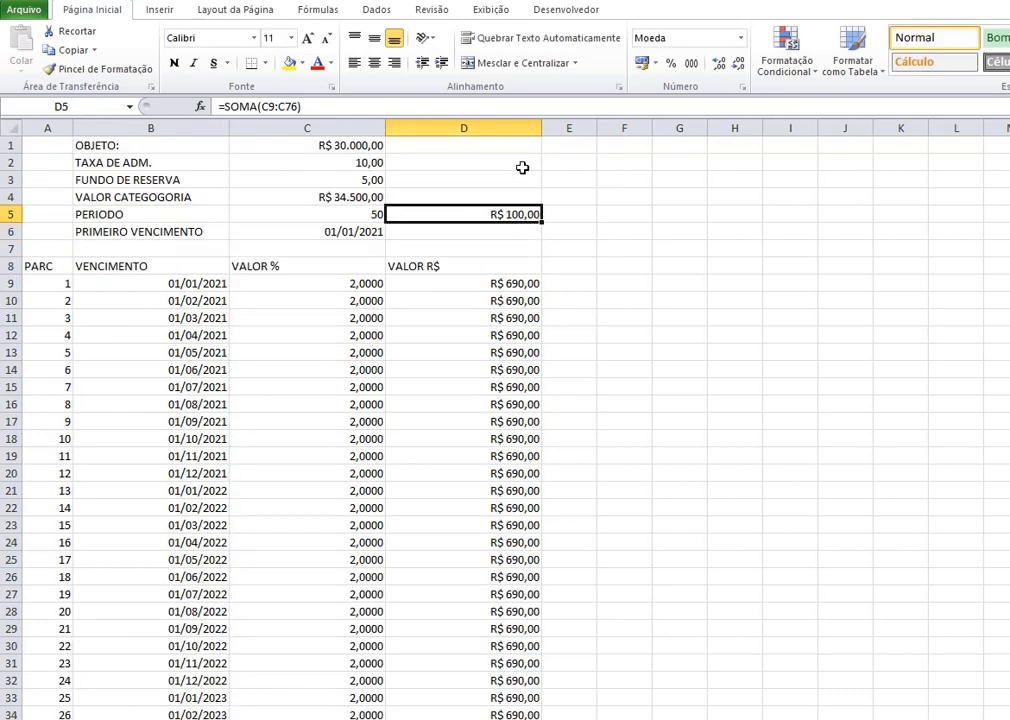
- Set the number format of the percentage total in D5 to Geral
click(741, 38)
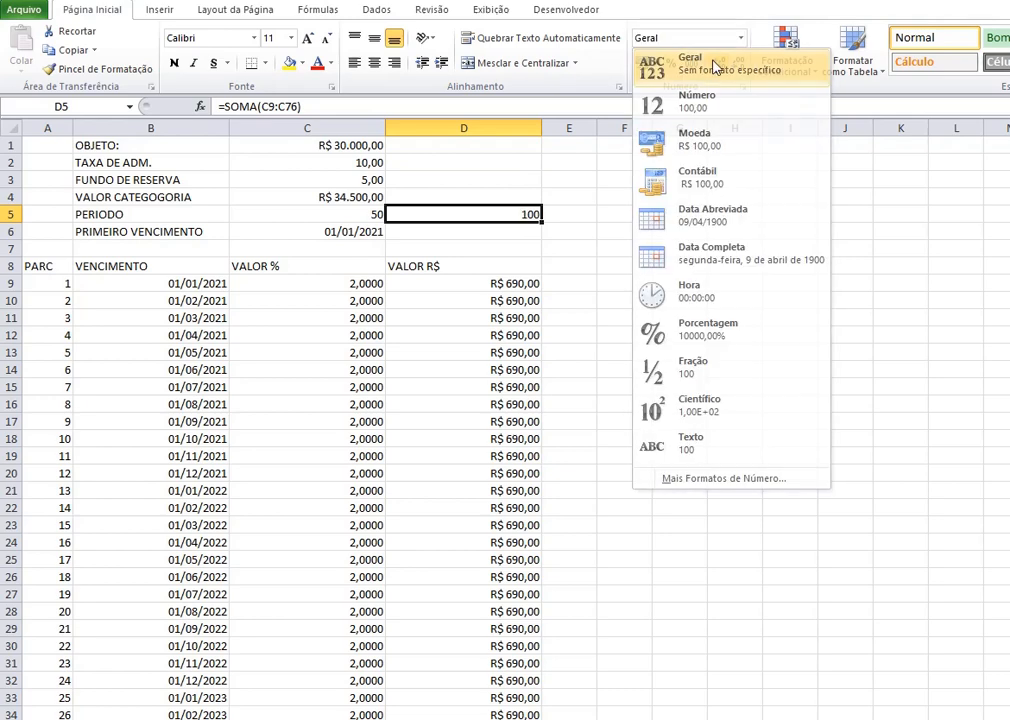
click(688, 62)
click(624, 231)
- Set the PERIODO in C5 to 60 and check the first instalment's percentage and amount in C9 and D9
click(370, 215)
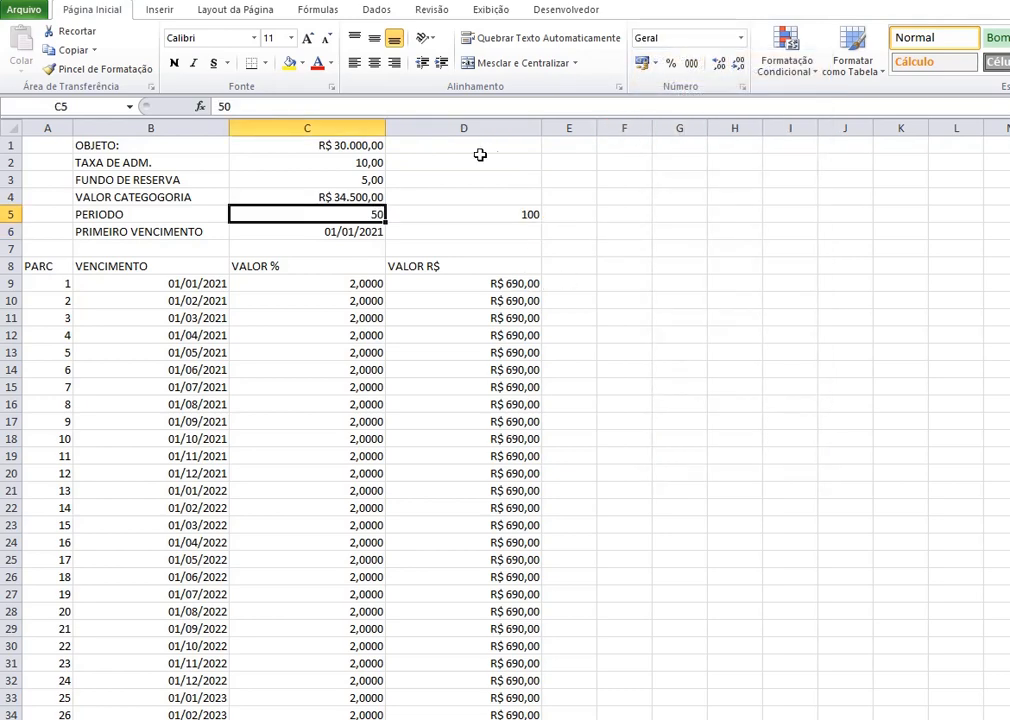
click(322, 283)
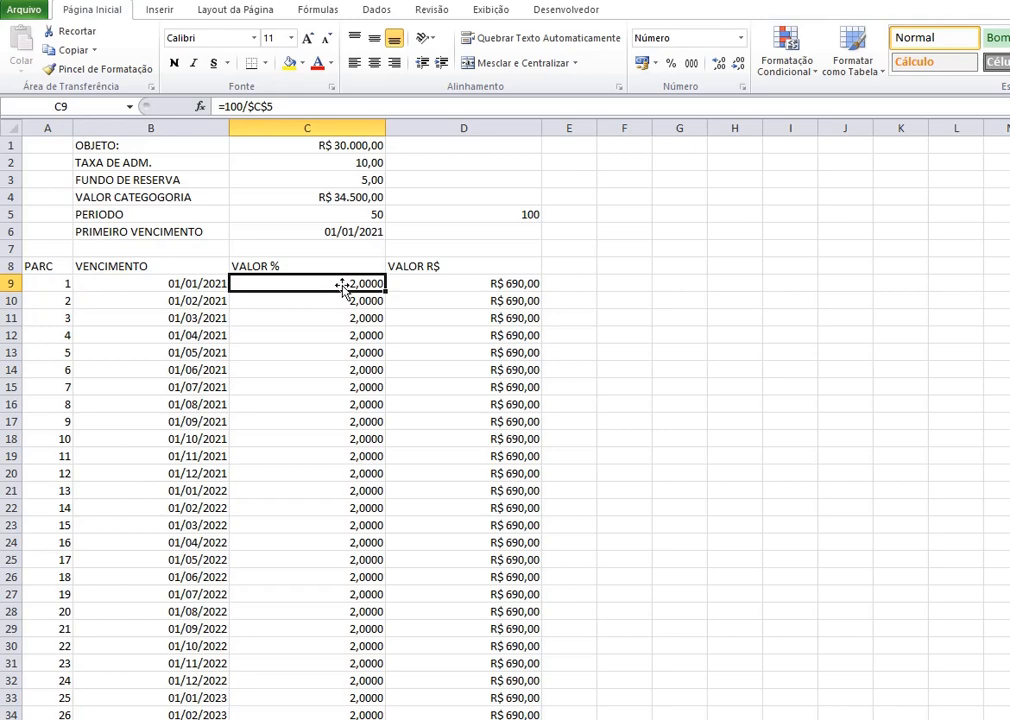
click(343, 213)
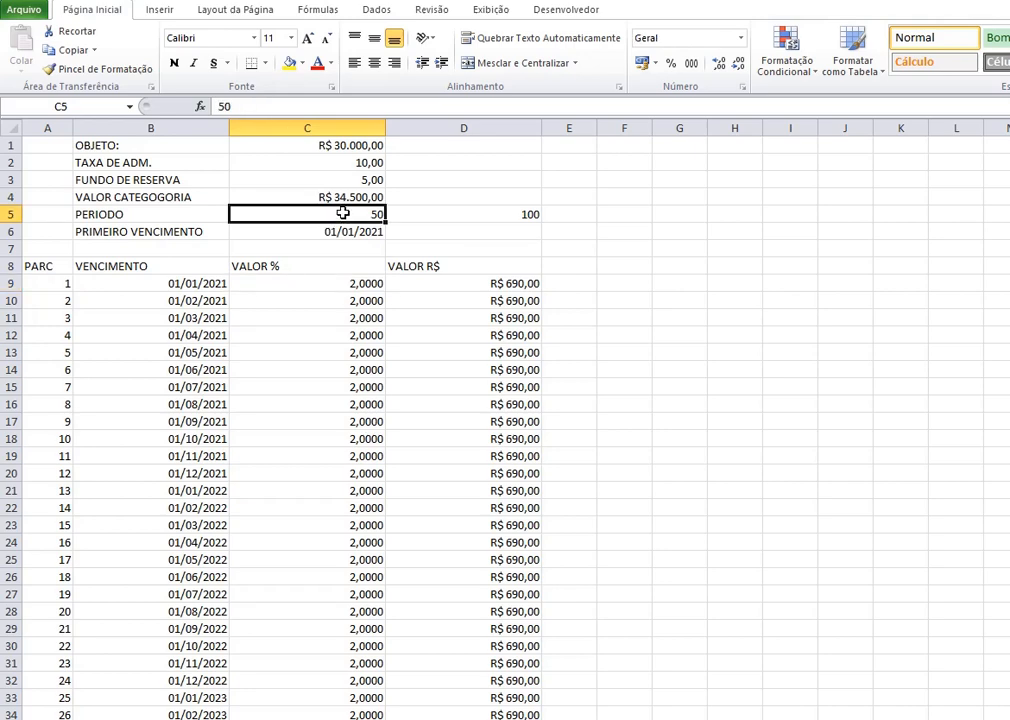
text(60)
key(Return)
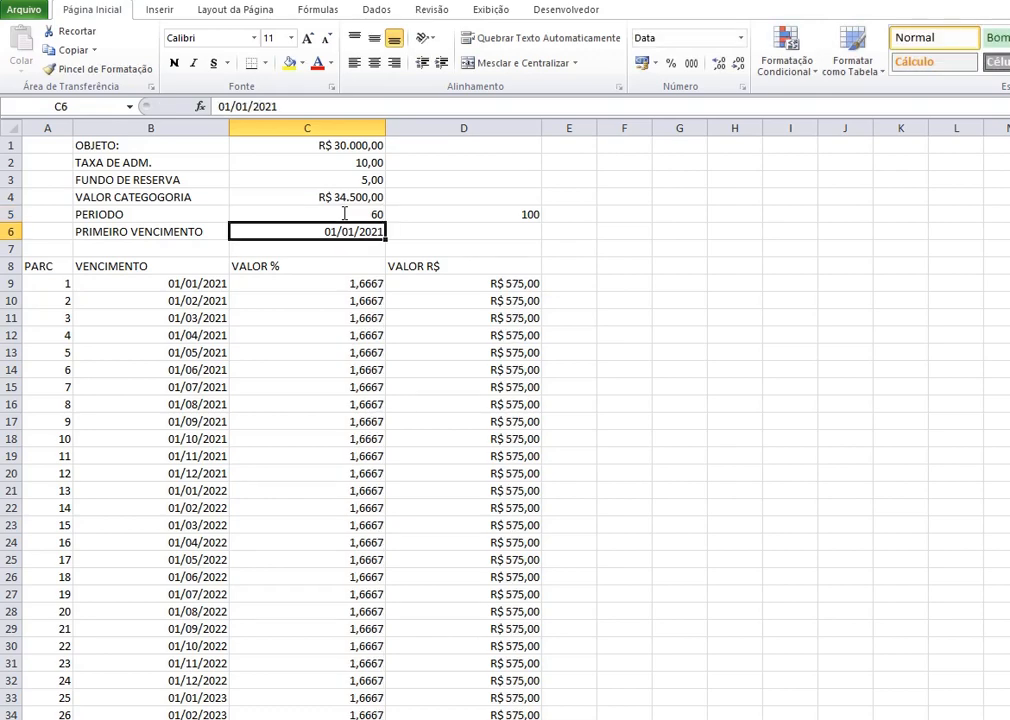
click(336, 287)
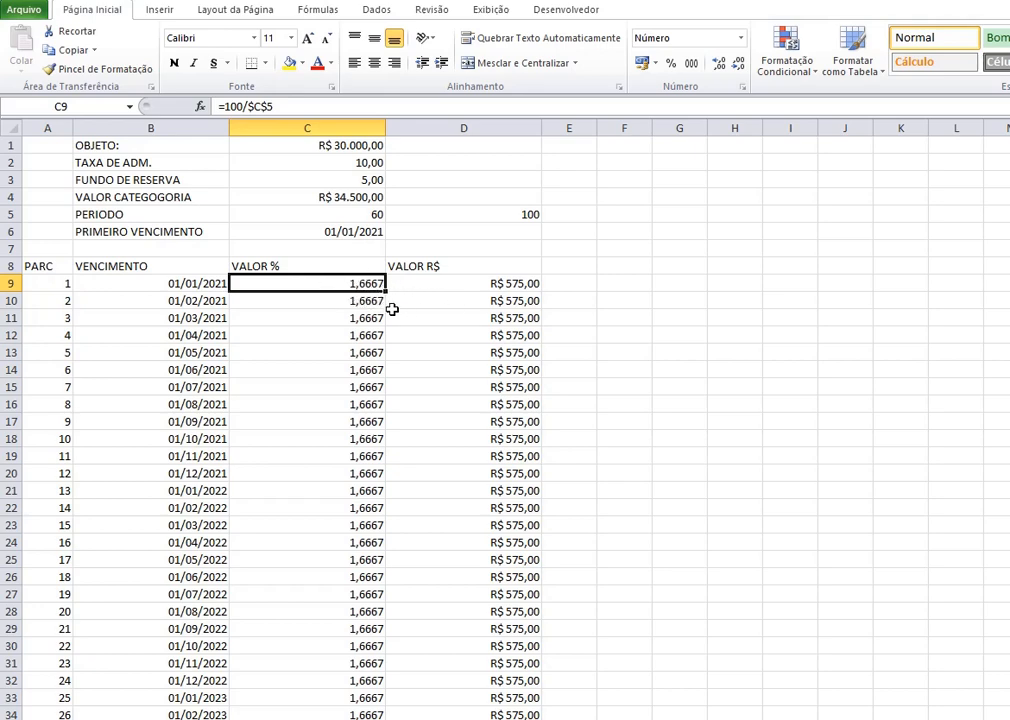
click(522, 284)
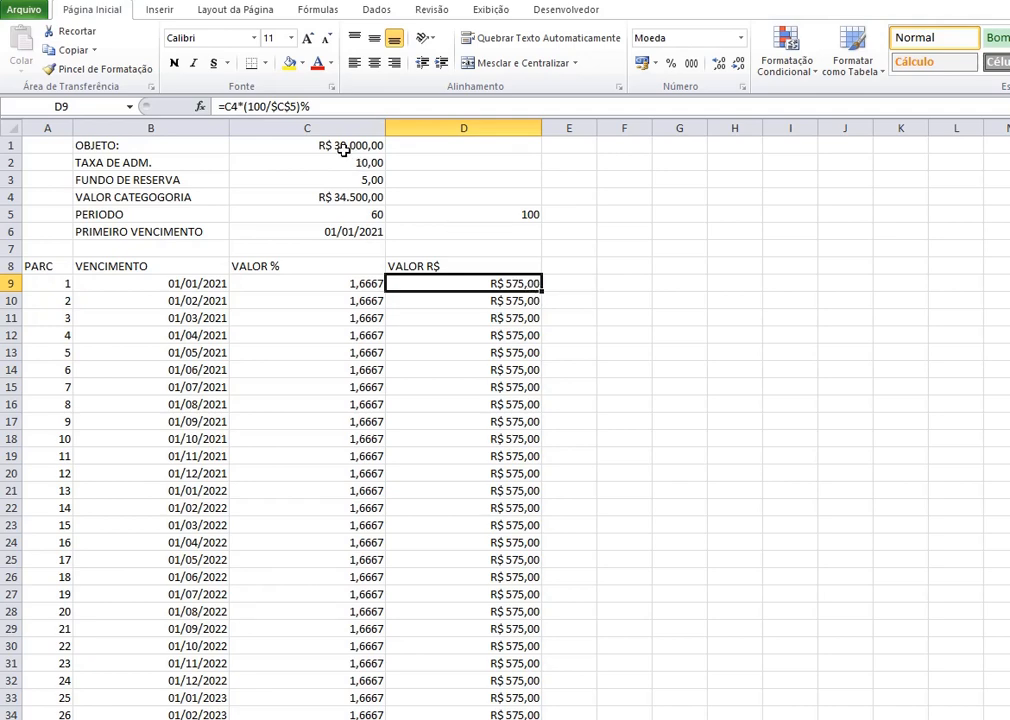
- Set the TAXA DE ADM. in C2 to 7 and the FUNDO DE RESERVA in C3 to 3
click(339, 146)
drag(345, 165, 351, 176)
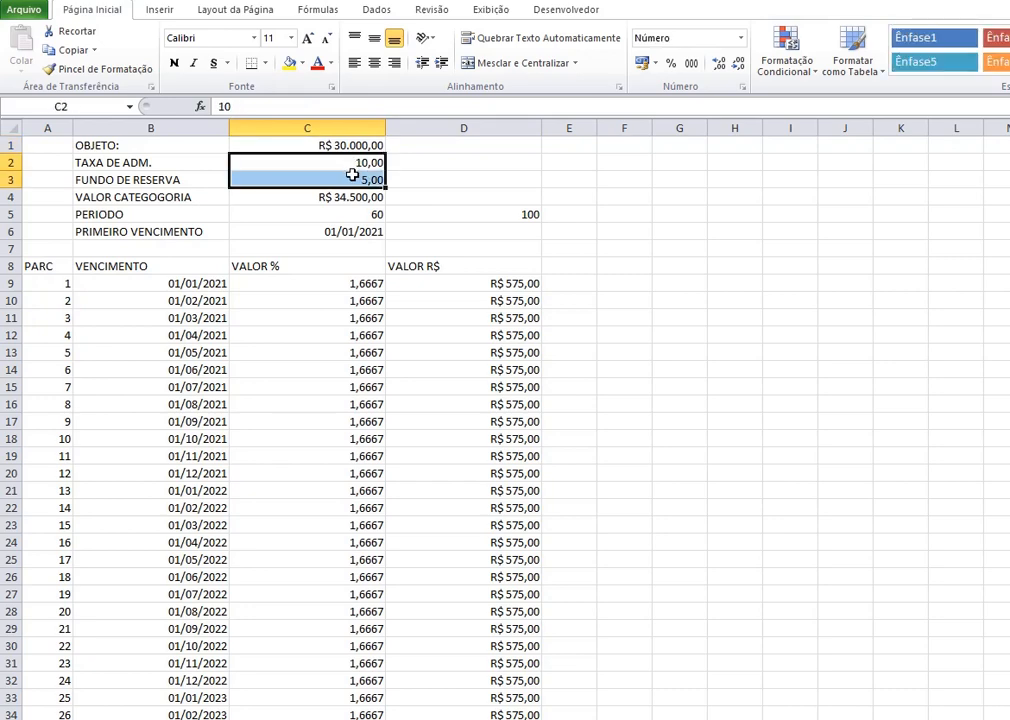
click(343, 161)
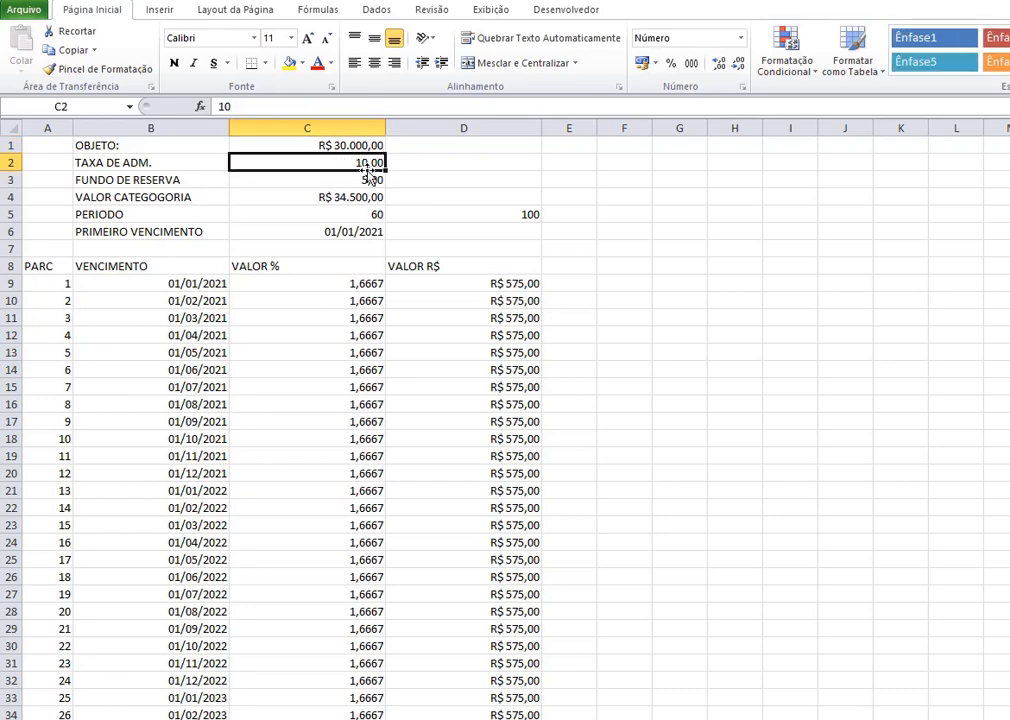
text(7)
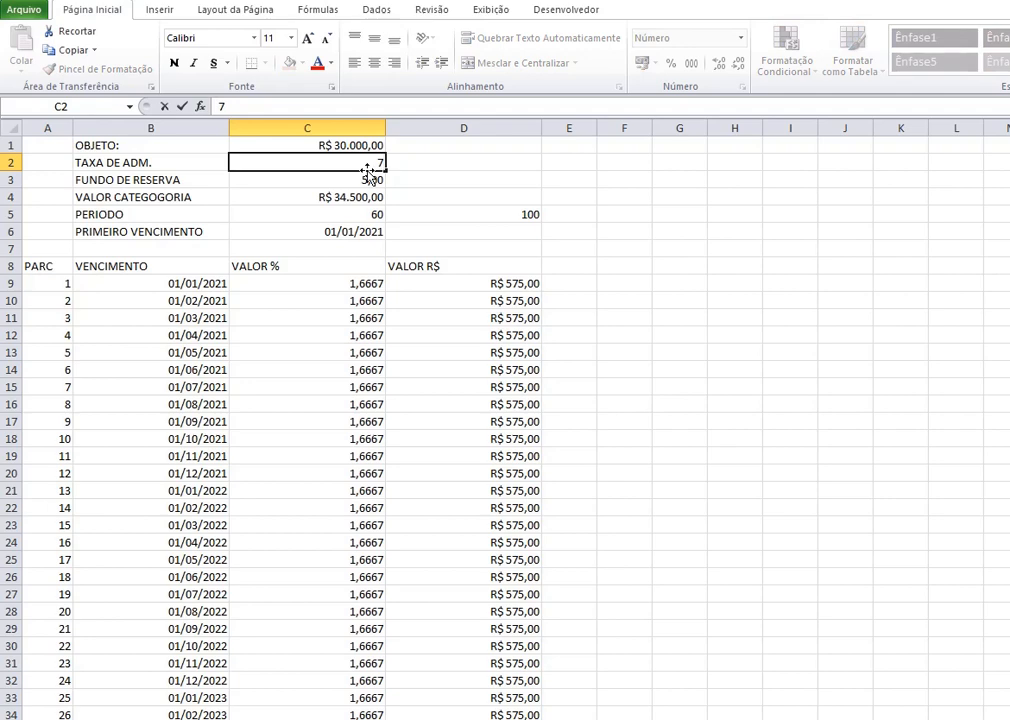
key(Return)
text(3)
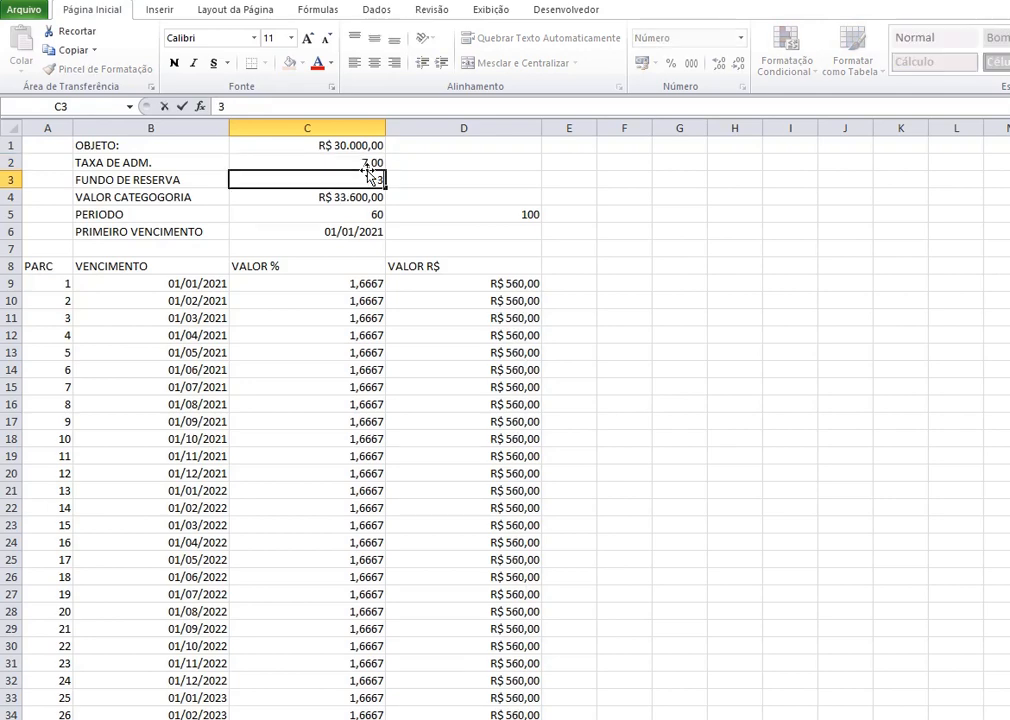
key(Return)
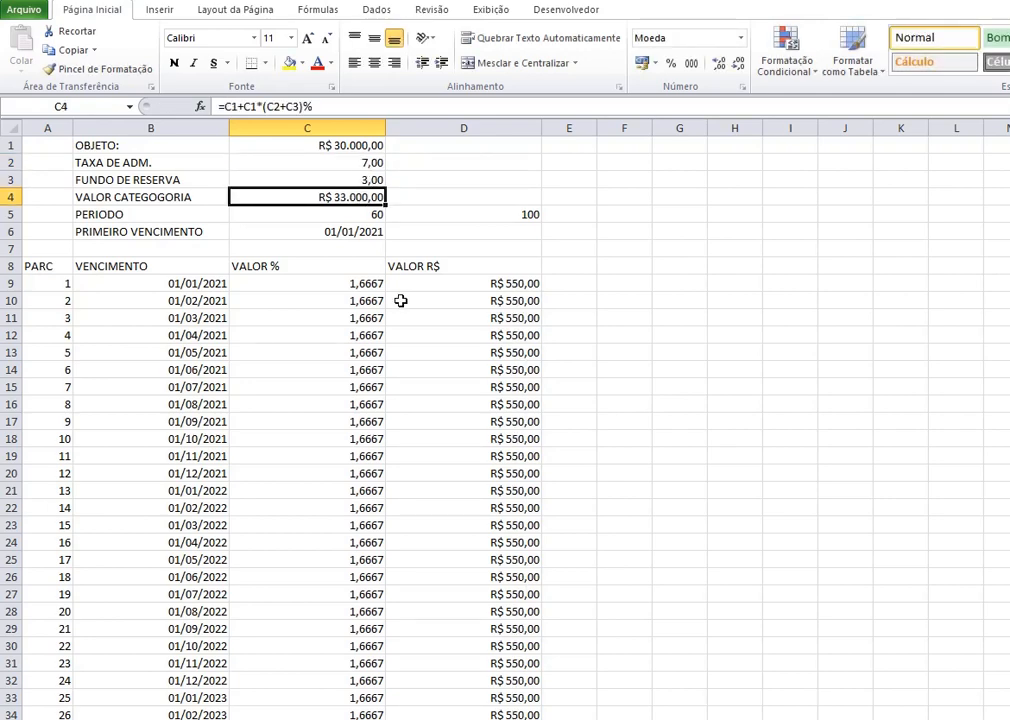
- Check the first instalment's percentage and amount, and set the PERIODO in C5 to 24
click(349, 287)
click(498, 283)
click(324, 212)
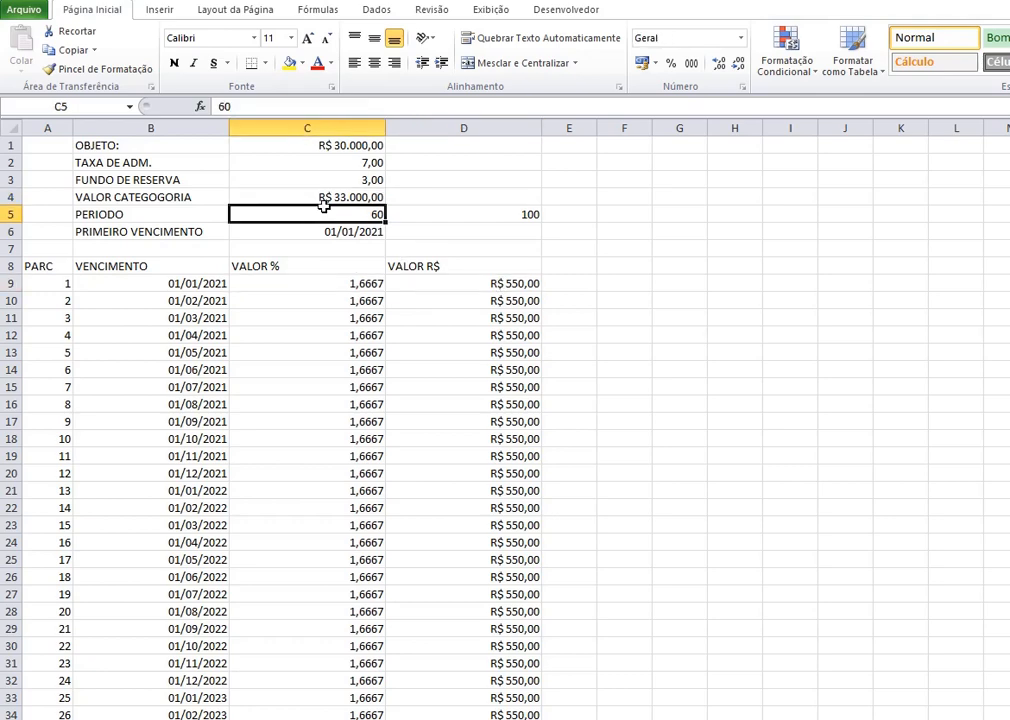
text(24)
key(Return)
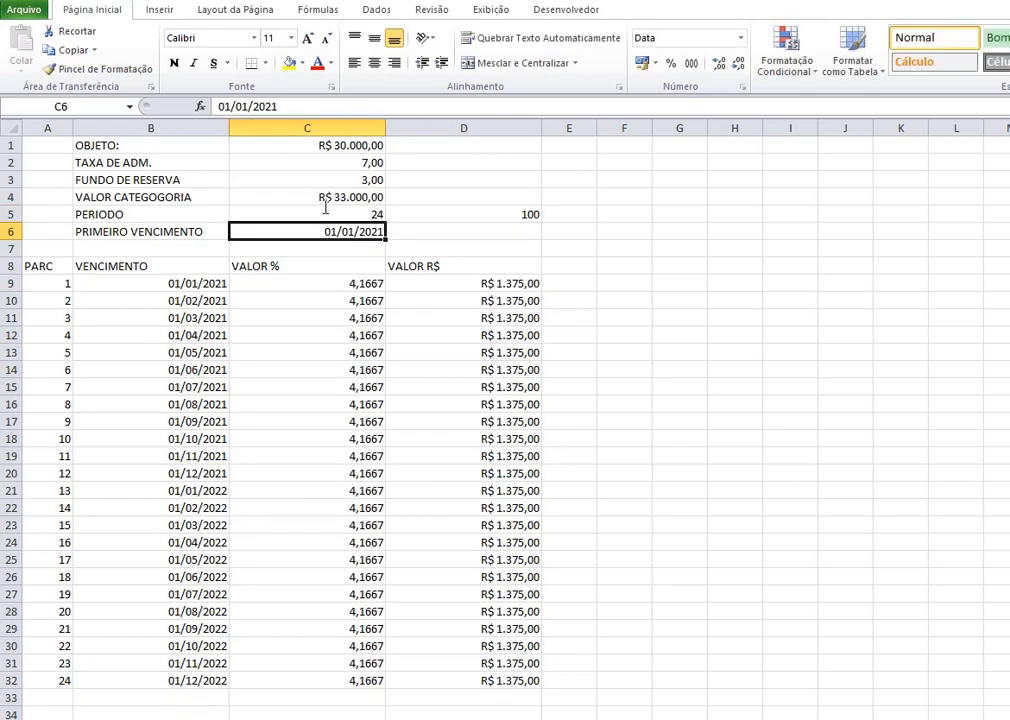
- Set the PERIODO in C5 to 36 and check where the instalment table ends around row 44
click(324, 208)
text(36)
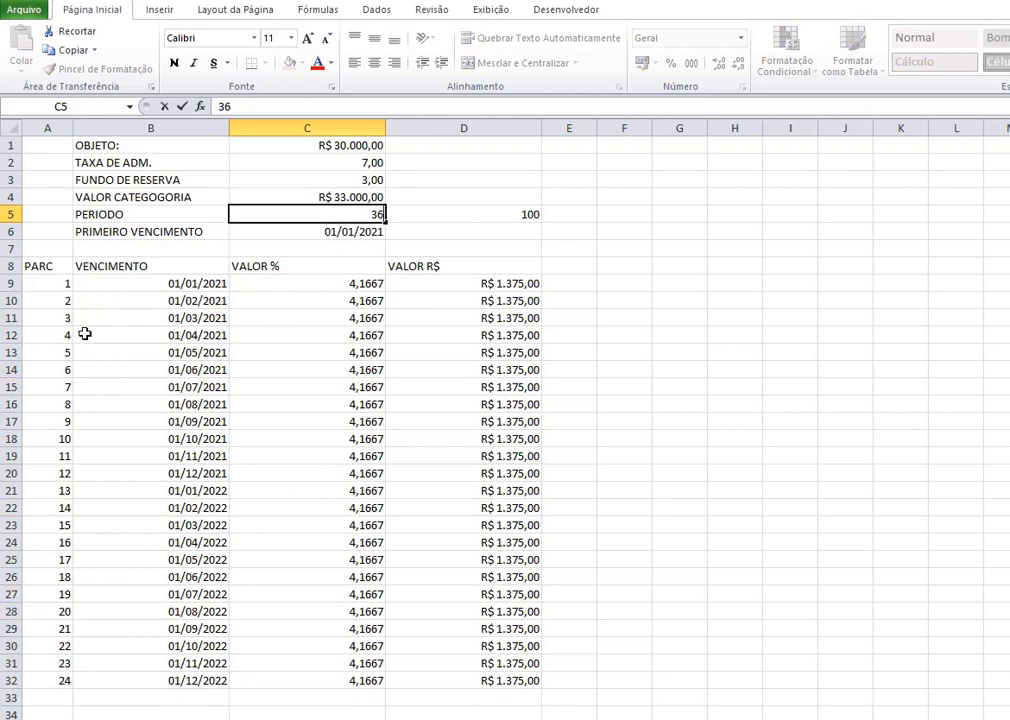
key(Return)
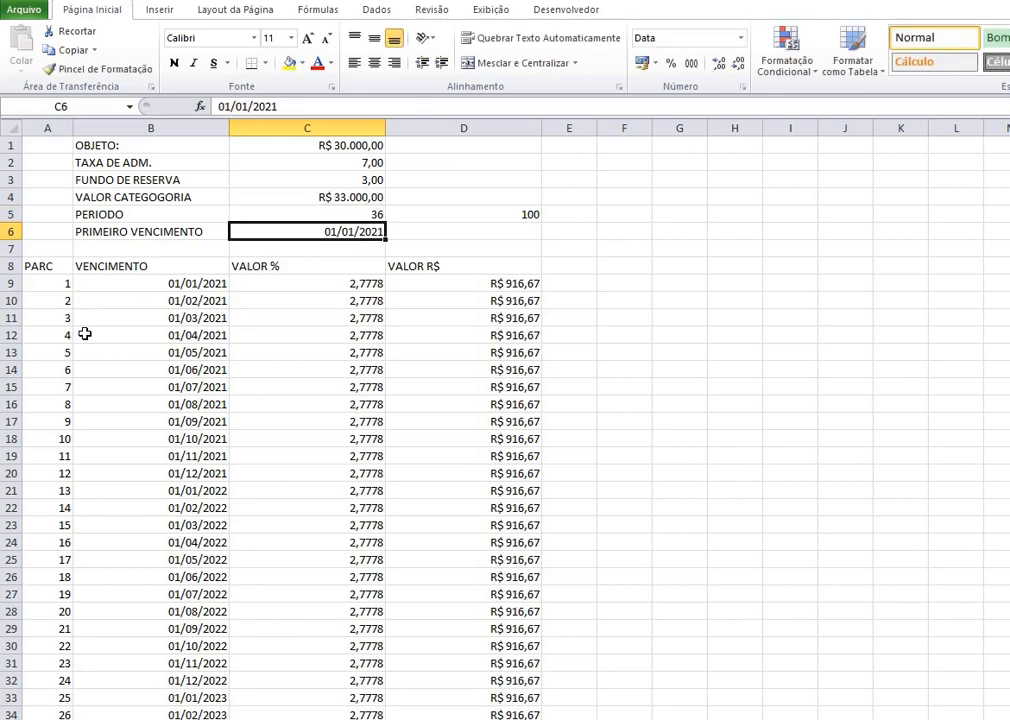
scroll(325, 385, down, 6)
drag(43, 579, 489, 602)
scroll(489, 601, up, 6)
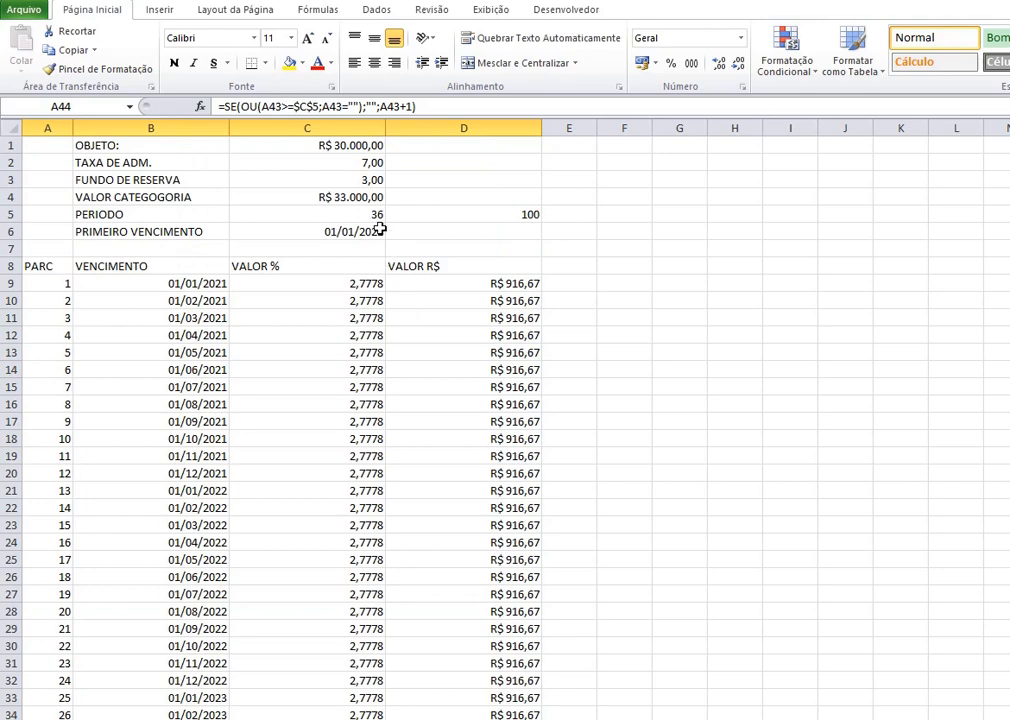
click(372, 215)
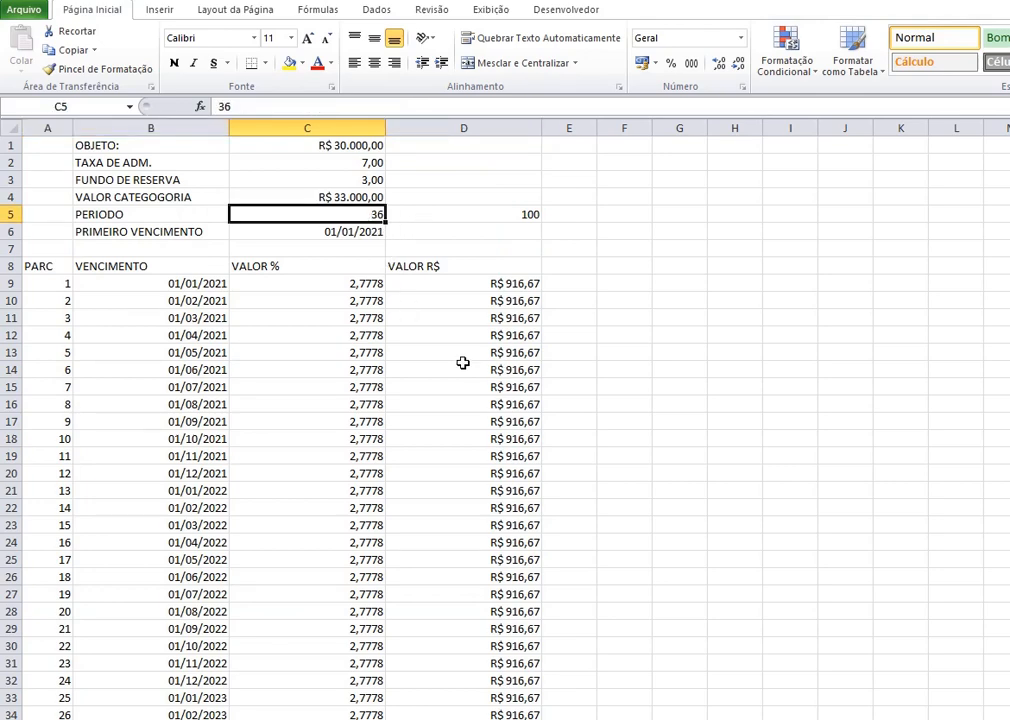